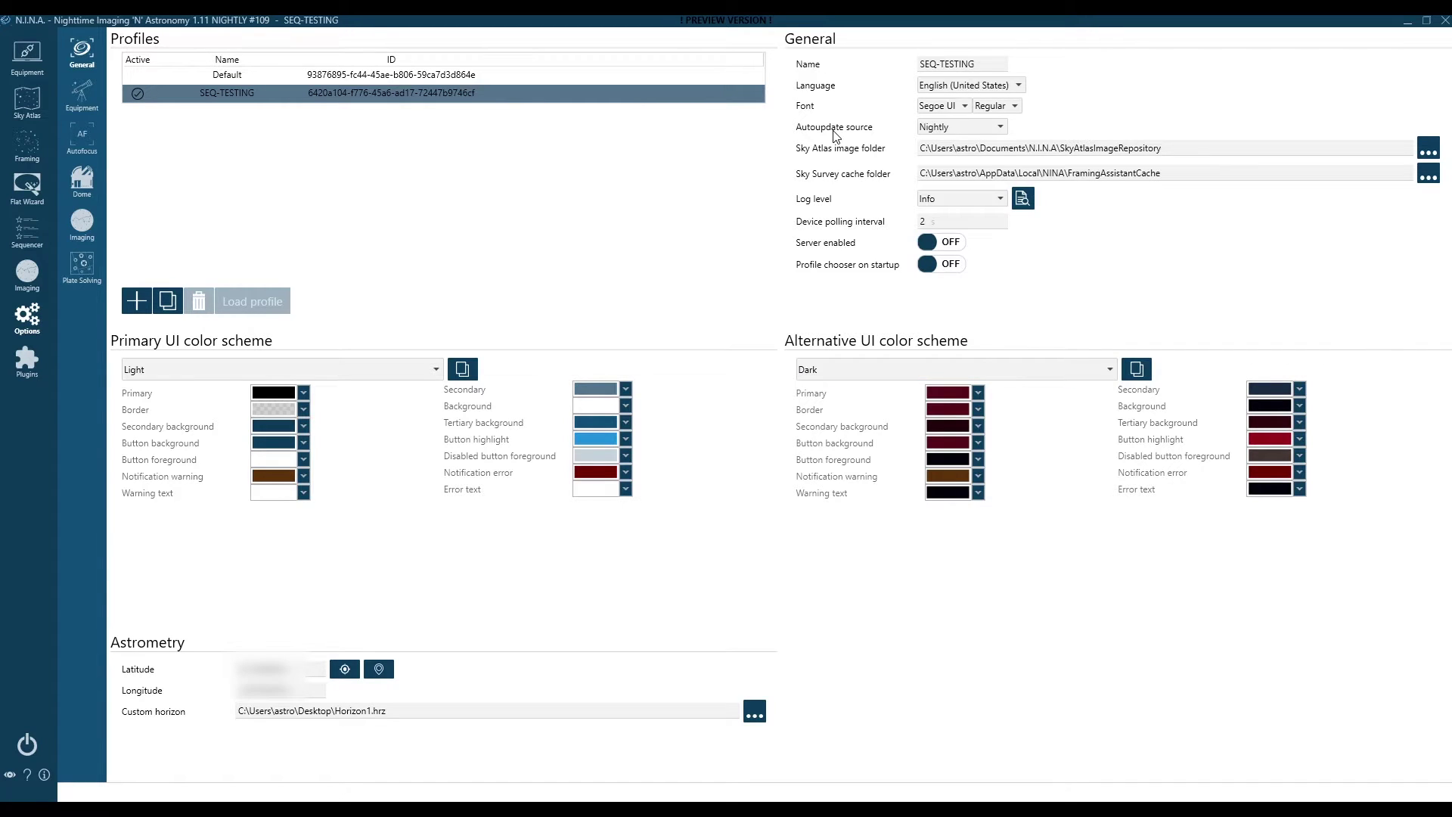
# Keep Nightly as the autoupdate source and switch to the Sequencer page.
pyautogui.click(1003, 128)
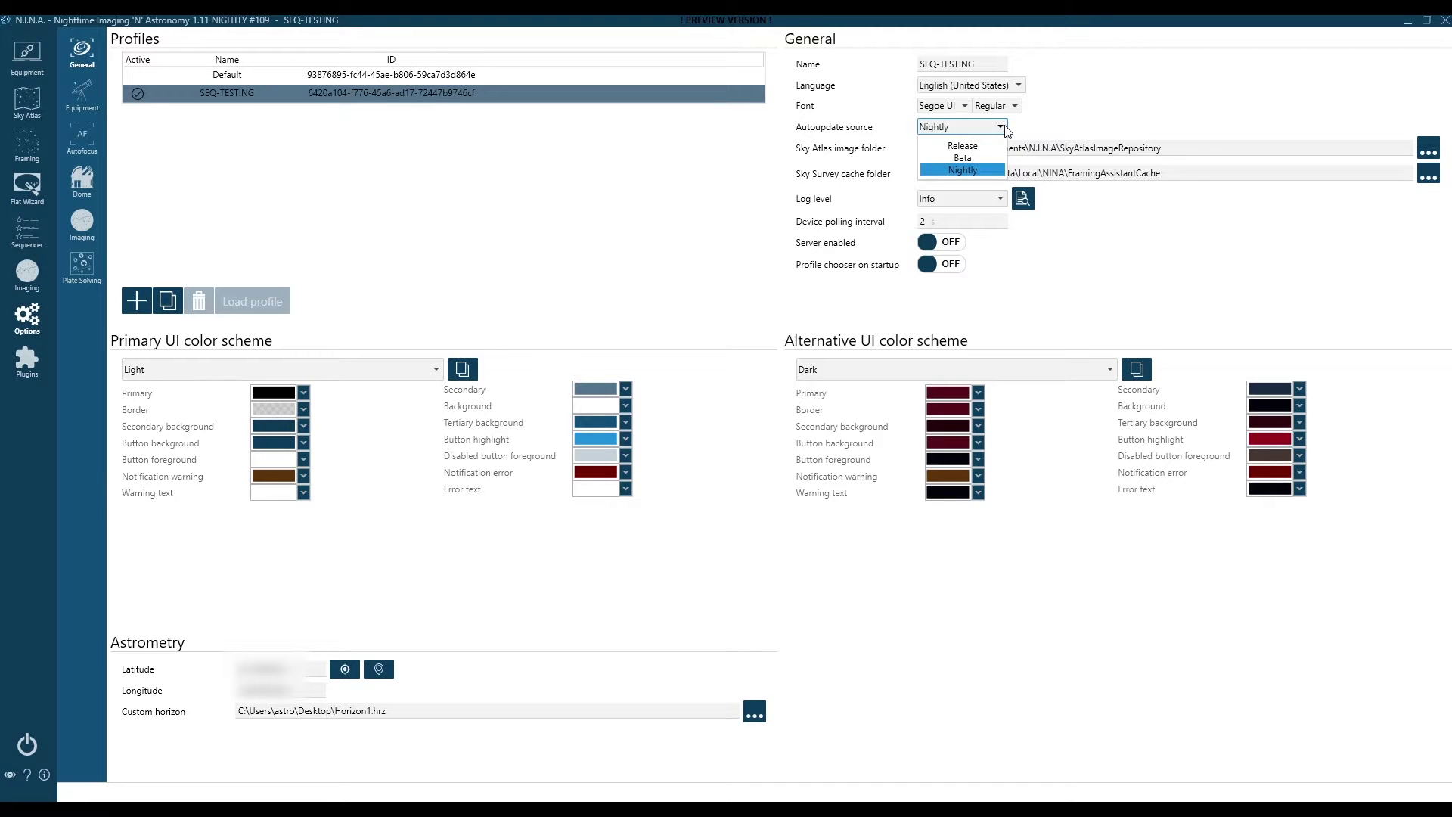
pyautogui.click(789, 135)
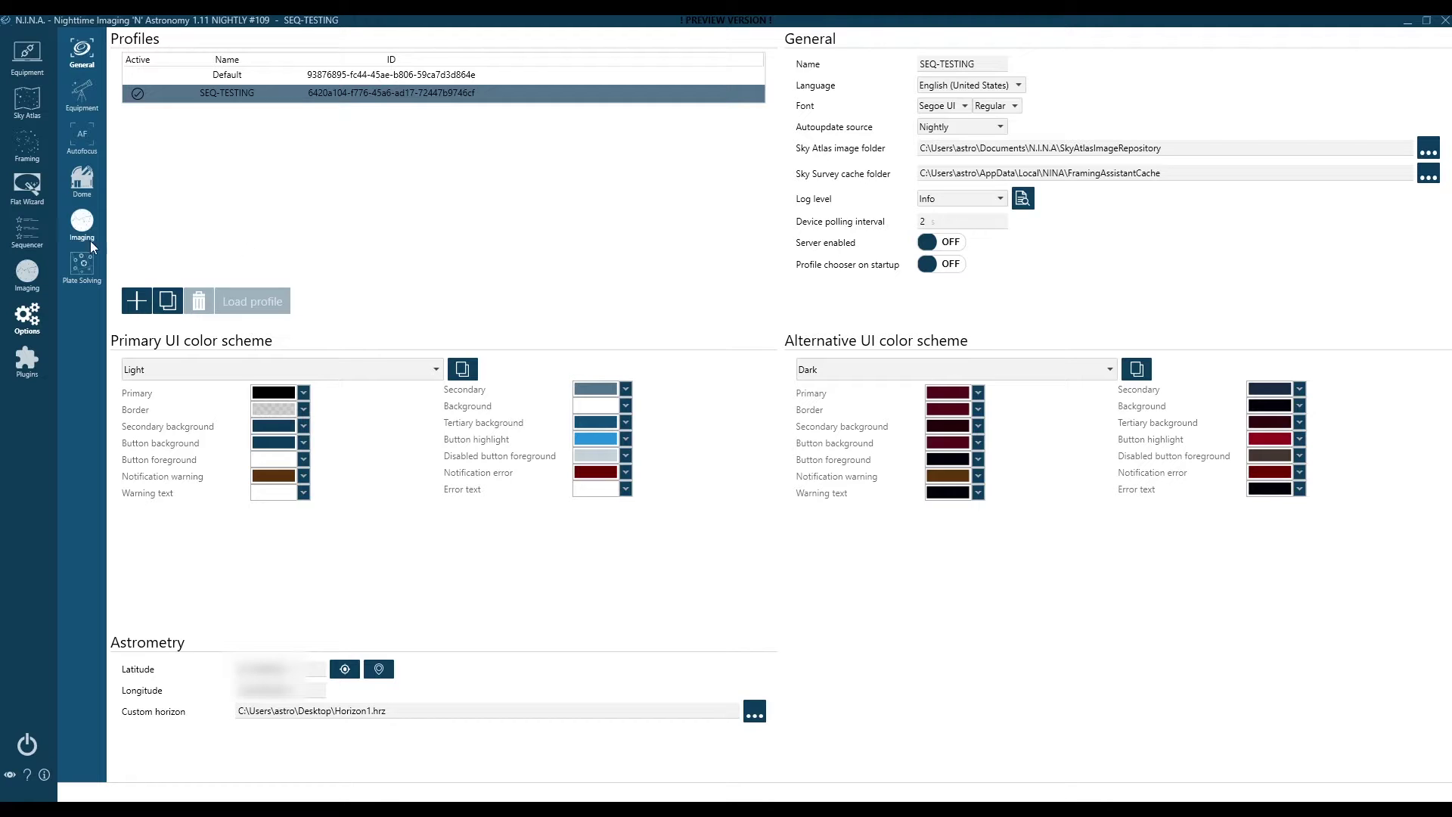
pyautogui.click(27, 231)
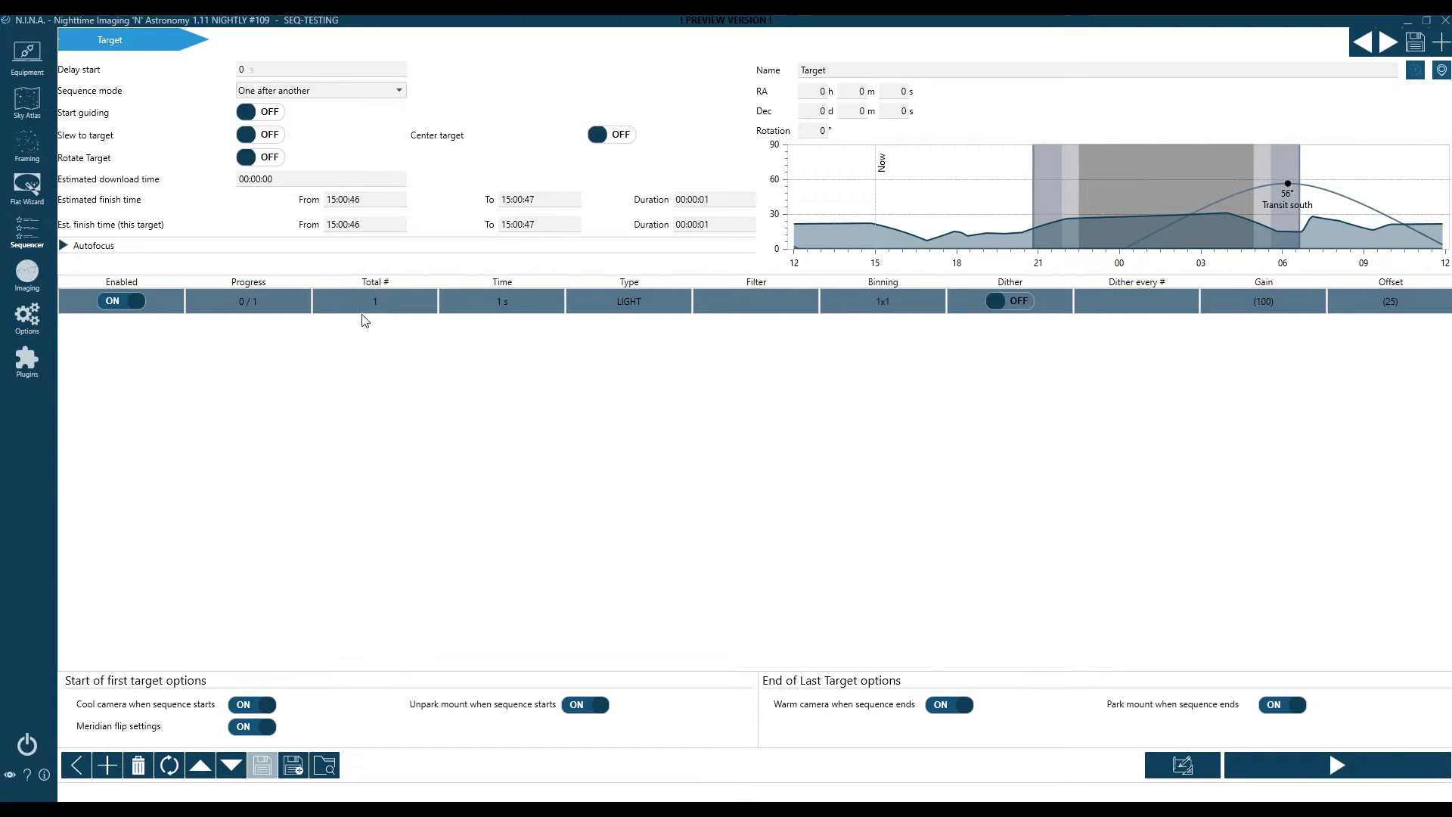
# Set the first exposure row to 120 frames of 60 s on filter L.
pyautogui.click(385, 306)
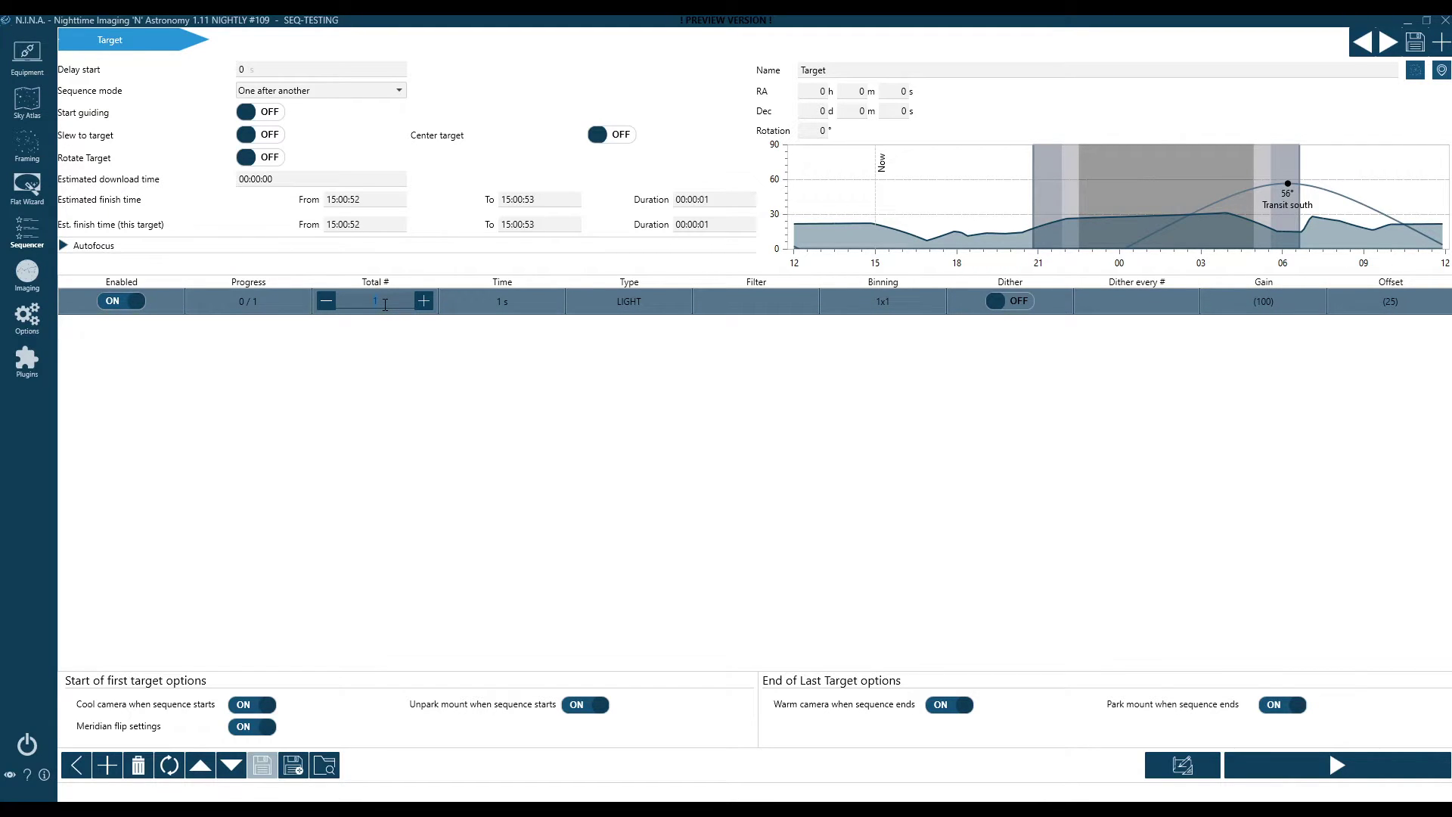
pyautogui.write('120')
pyautogui.click(504, 301)
pyautogui.moveTo(523, 301); pyautogui.dragTo(475, 301)
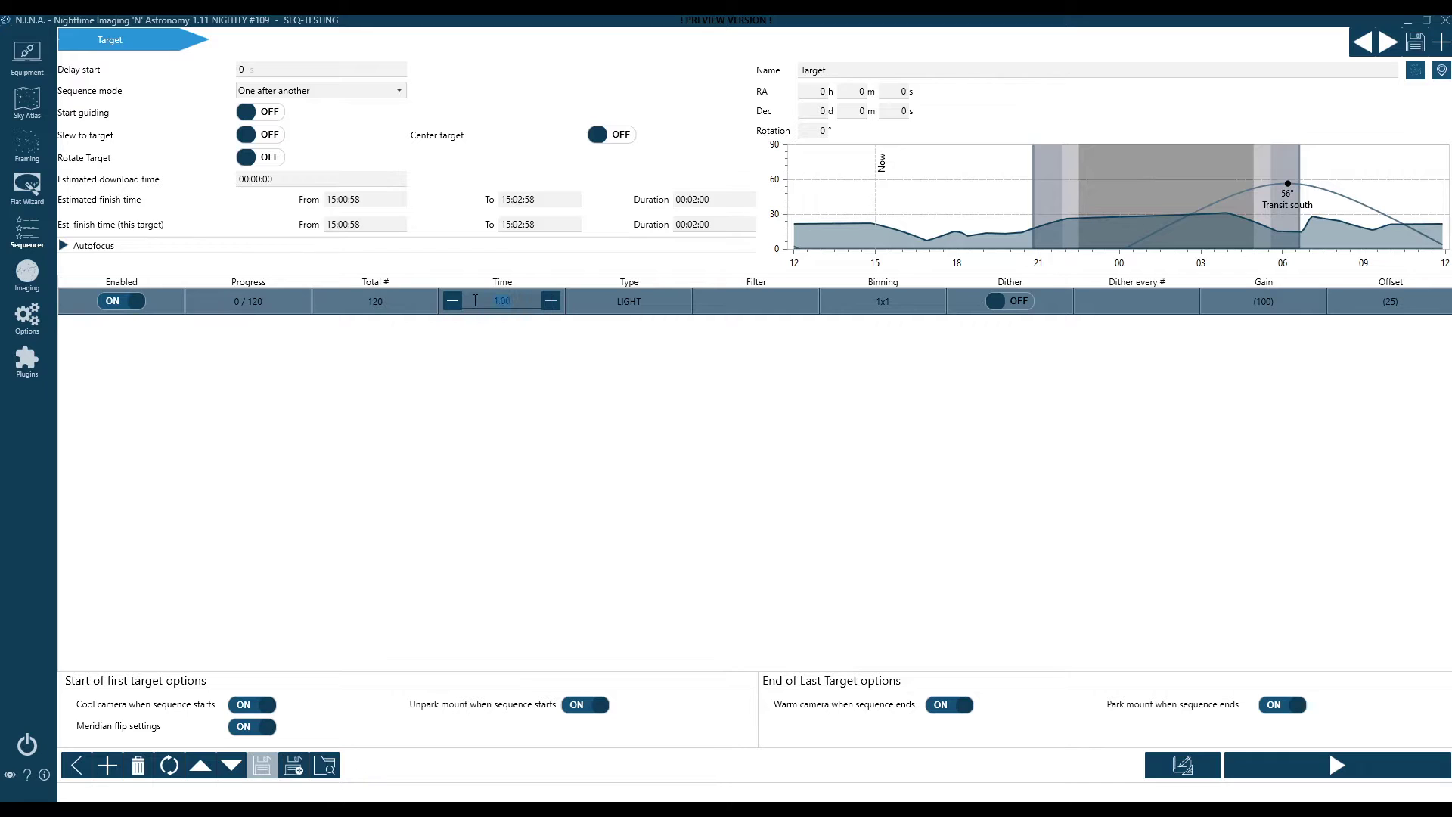
pyautogui.write('60')
pyautogui.click(769, 298)
pyautogui.click(769, 298)
pyautogui.click(809, 305)
pyautogui.click(715, 379)
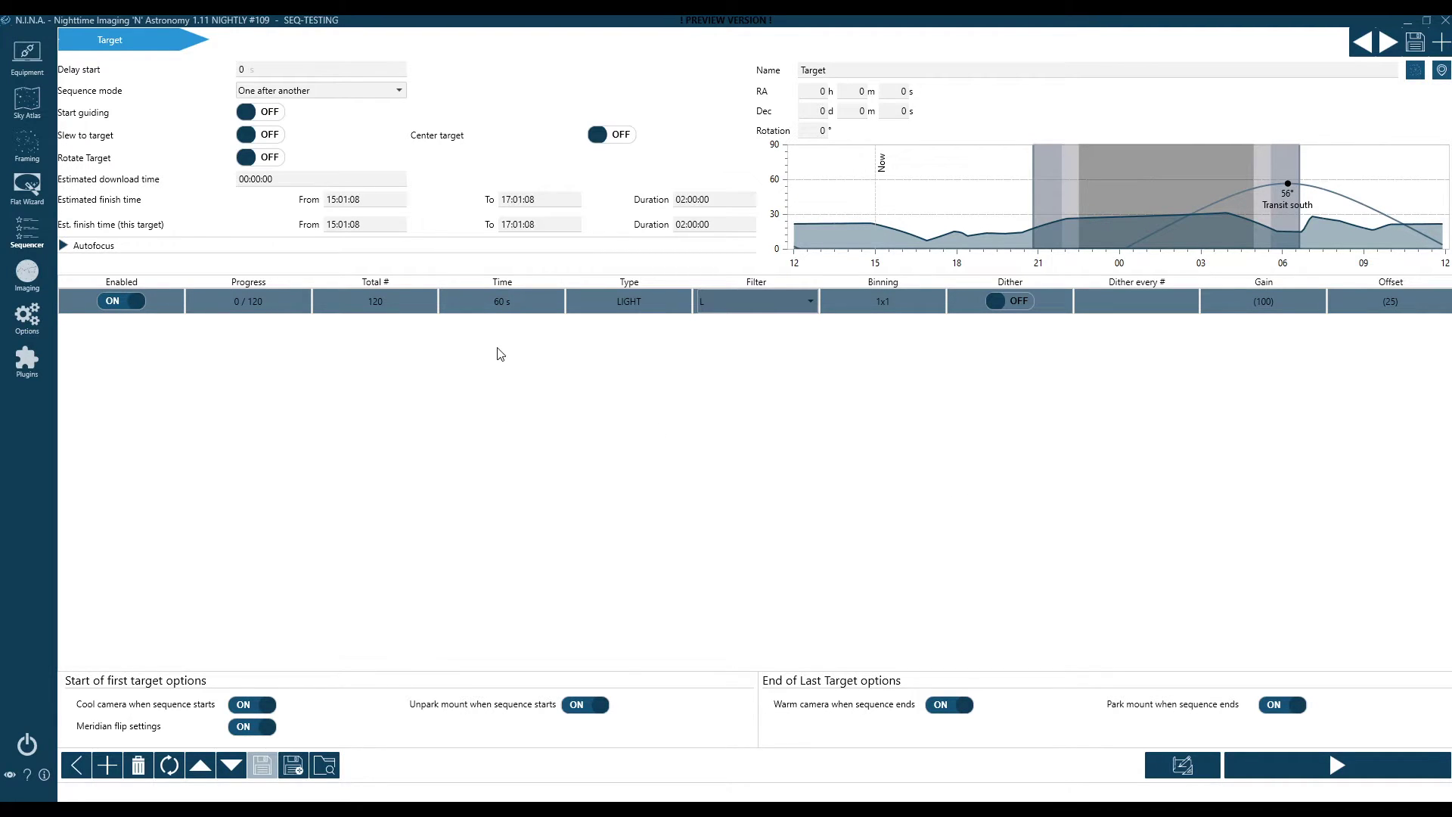
# Add three more exposure rows and set their filters to R, G and B.
pyautogui.click(111, 769)
pyautogui.click(111, 769)
pyautogui.click(111, 770)
pyautogui.click(779, 326)
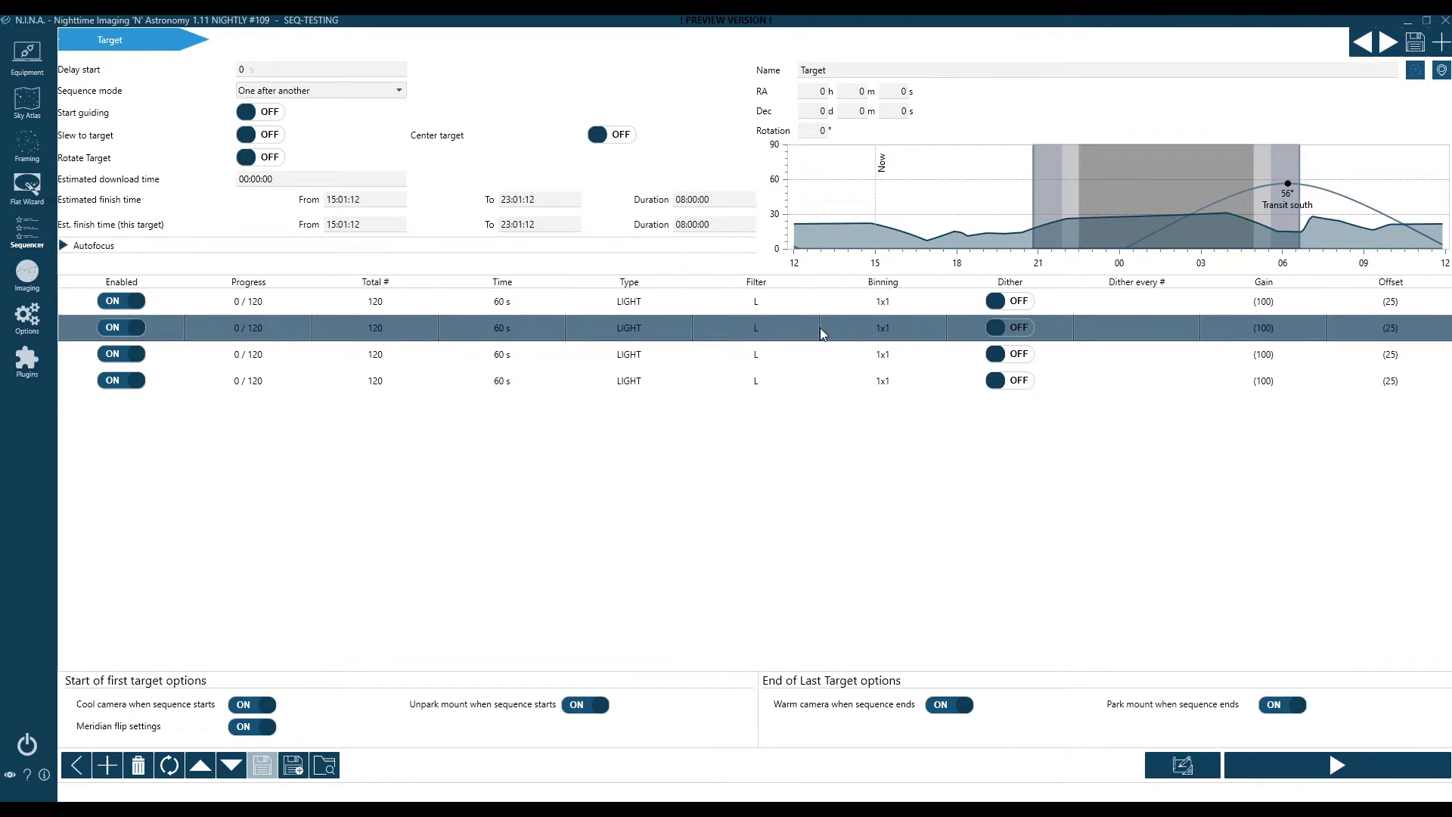
pyautogui.click(814, 330)
pyautogui.click(810, 389)
pyautogui.click(815, 352)
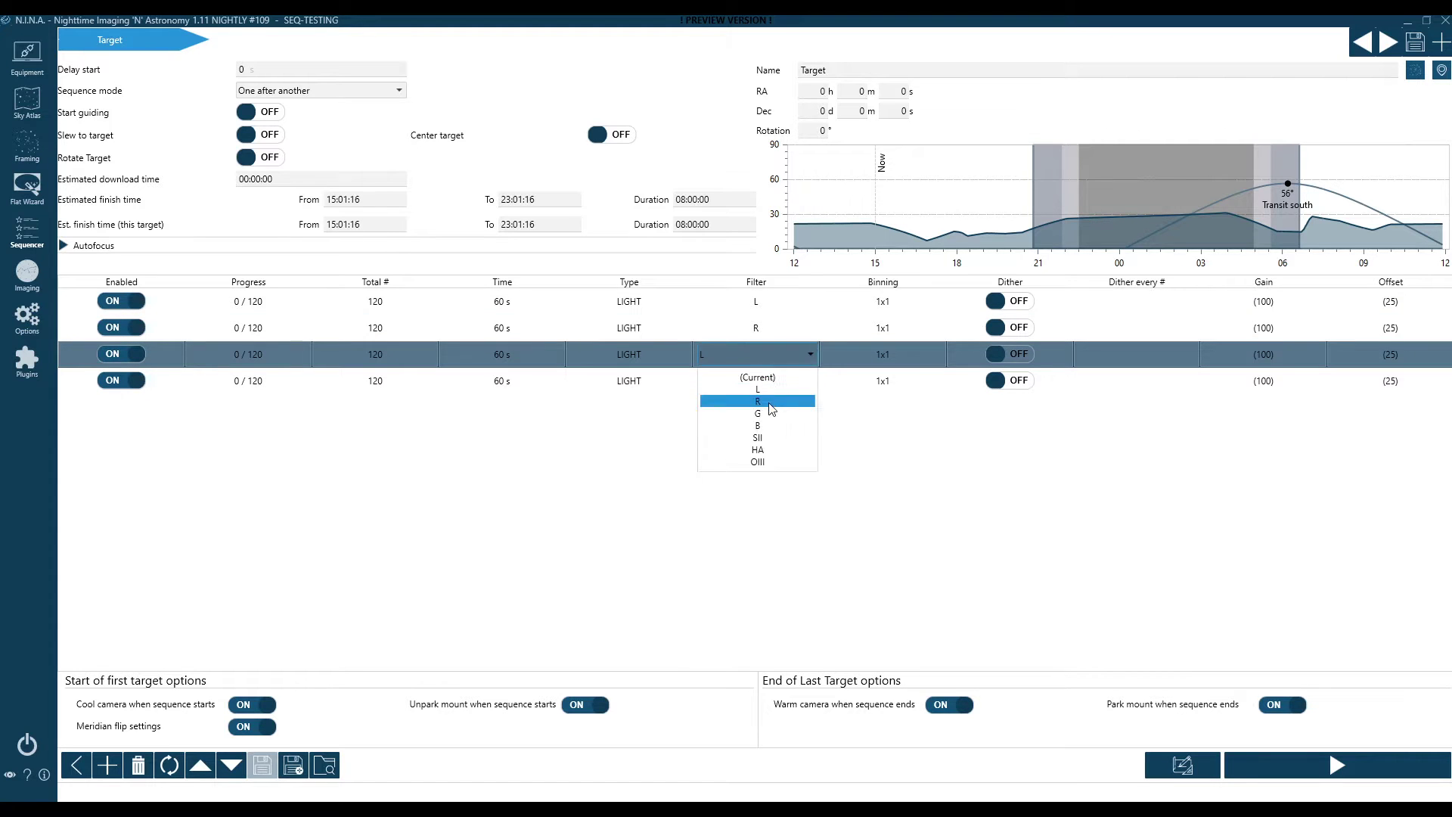
pyautogui.click(794, 418)
pyautogui.click(820, 377)
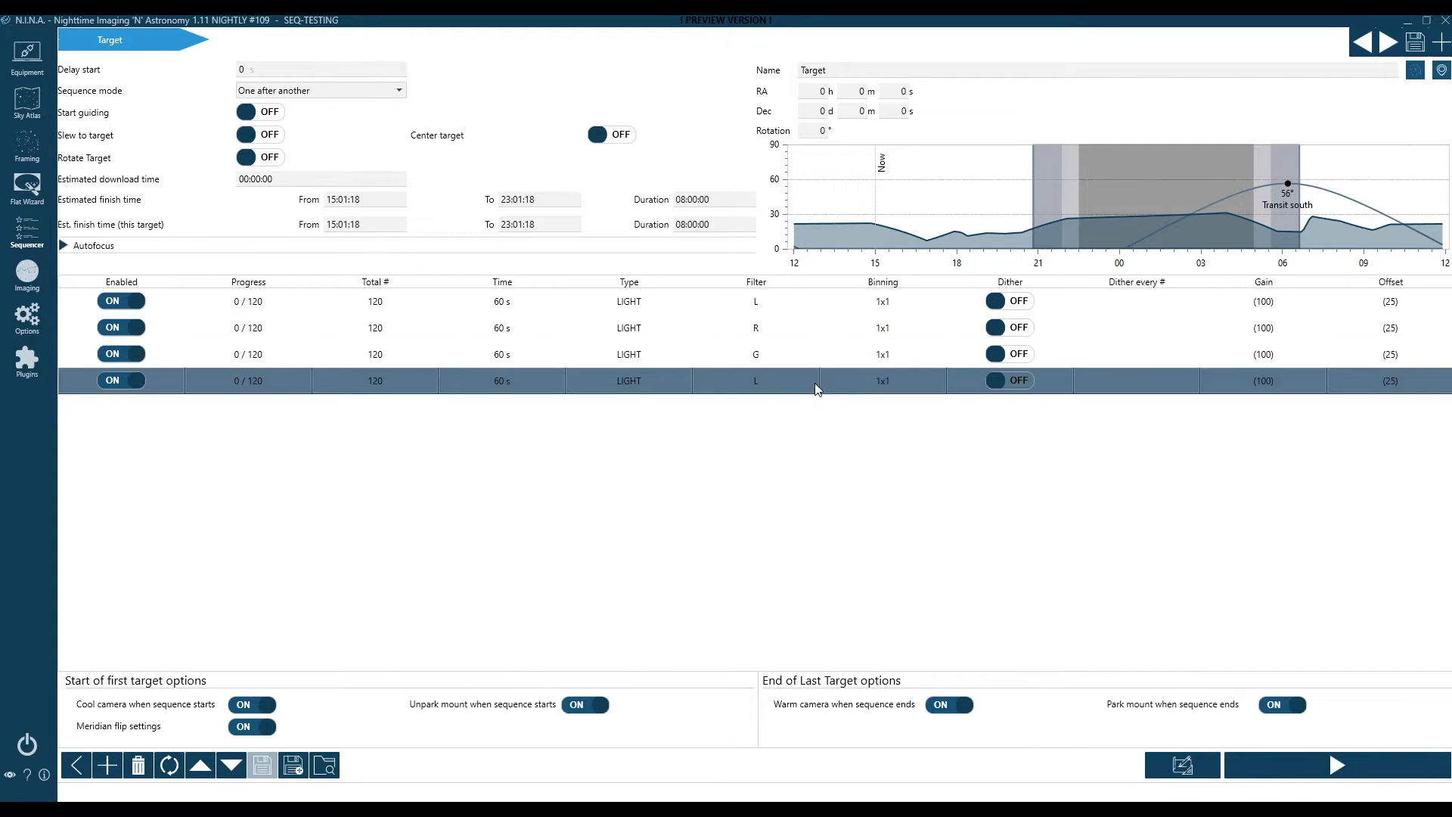
pyautogui.click(811, 378)
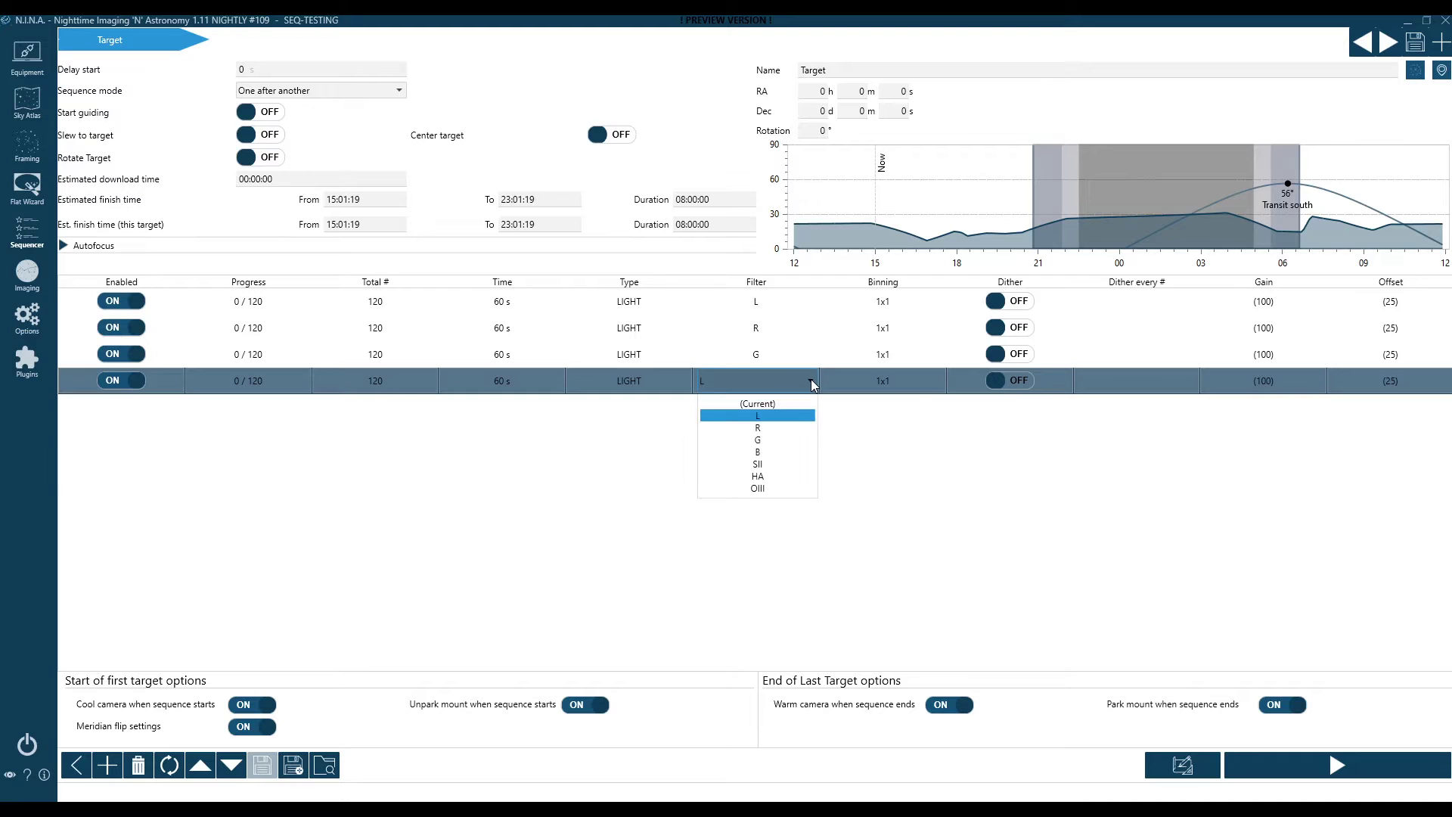
pyautogui.click(772, 456)
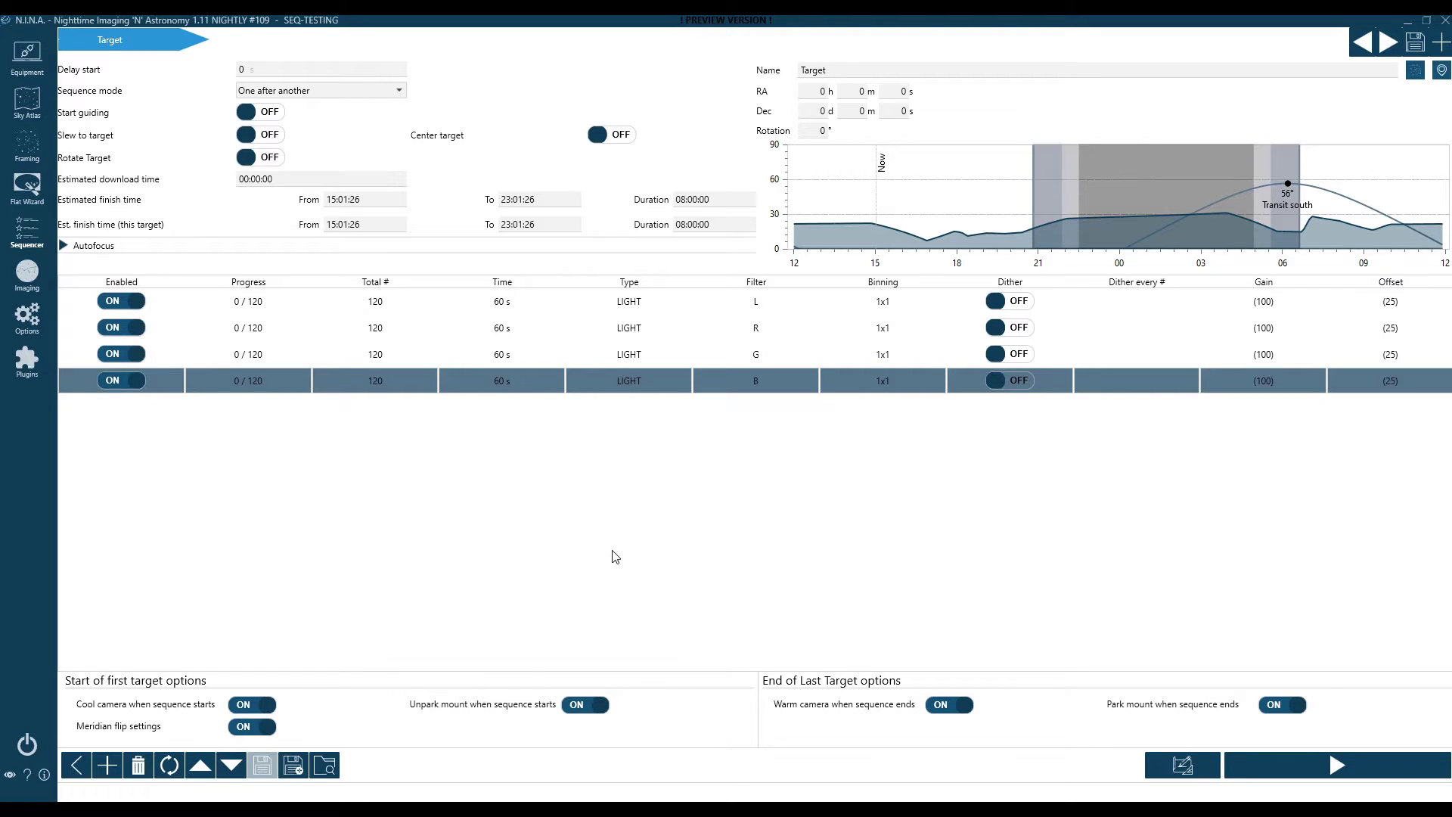
# Turn on Start guiding, Slew to target and Center target.
pyautogui.click(258, 114)
pyautogui.click(259, 136)
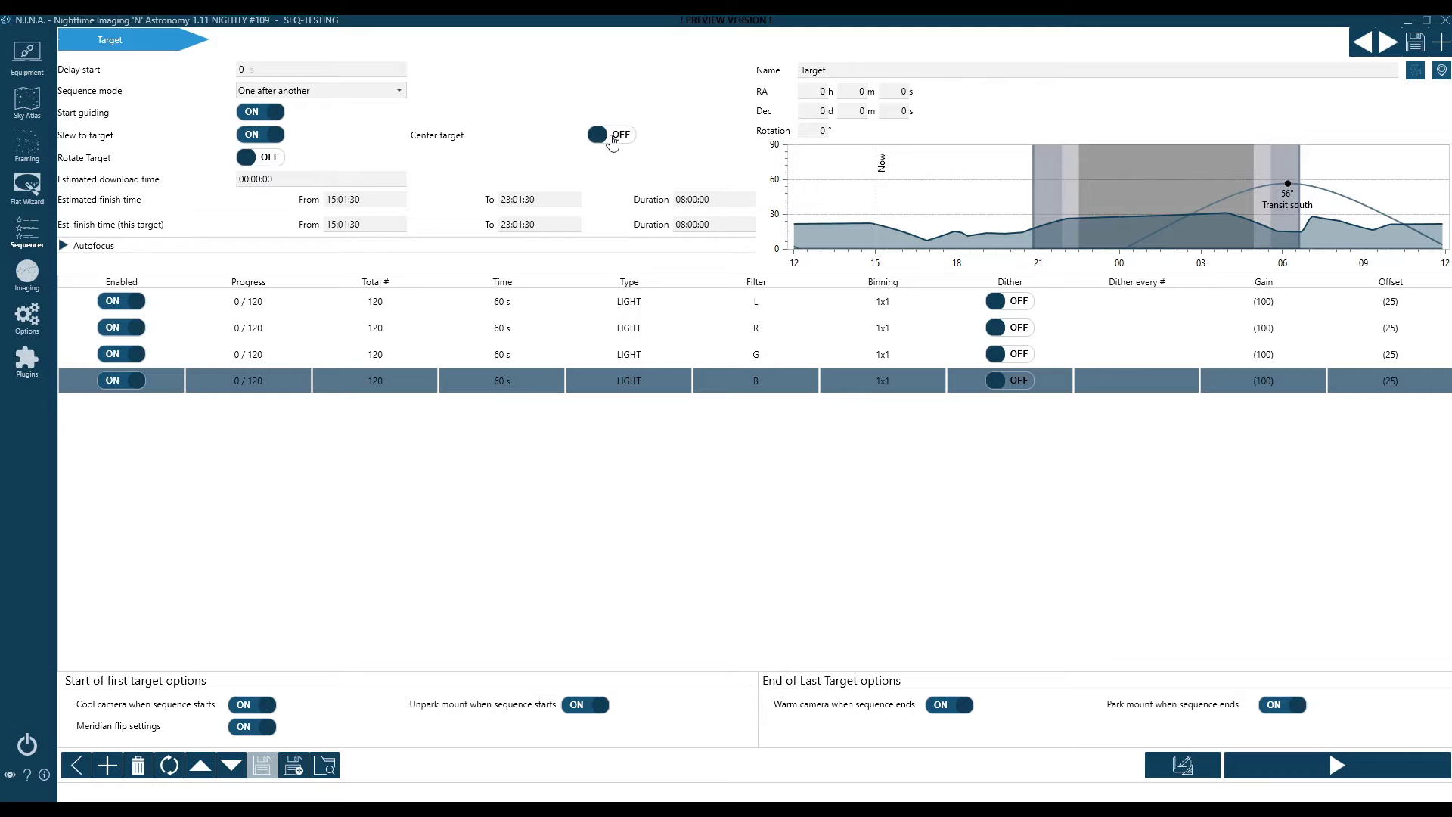
pyautogui.click(613, 140)
# Enable autofocus on start, on filter change and after an HFR increase.
pyautogui.click(65, 247)
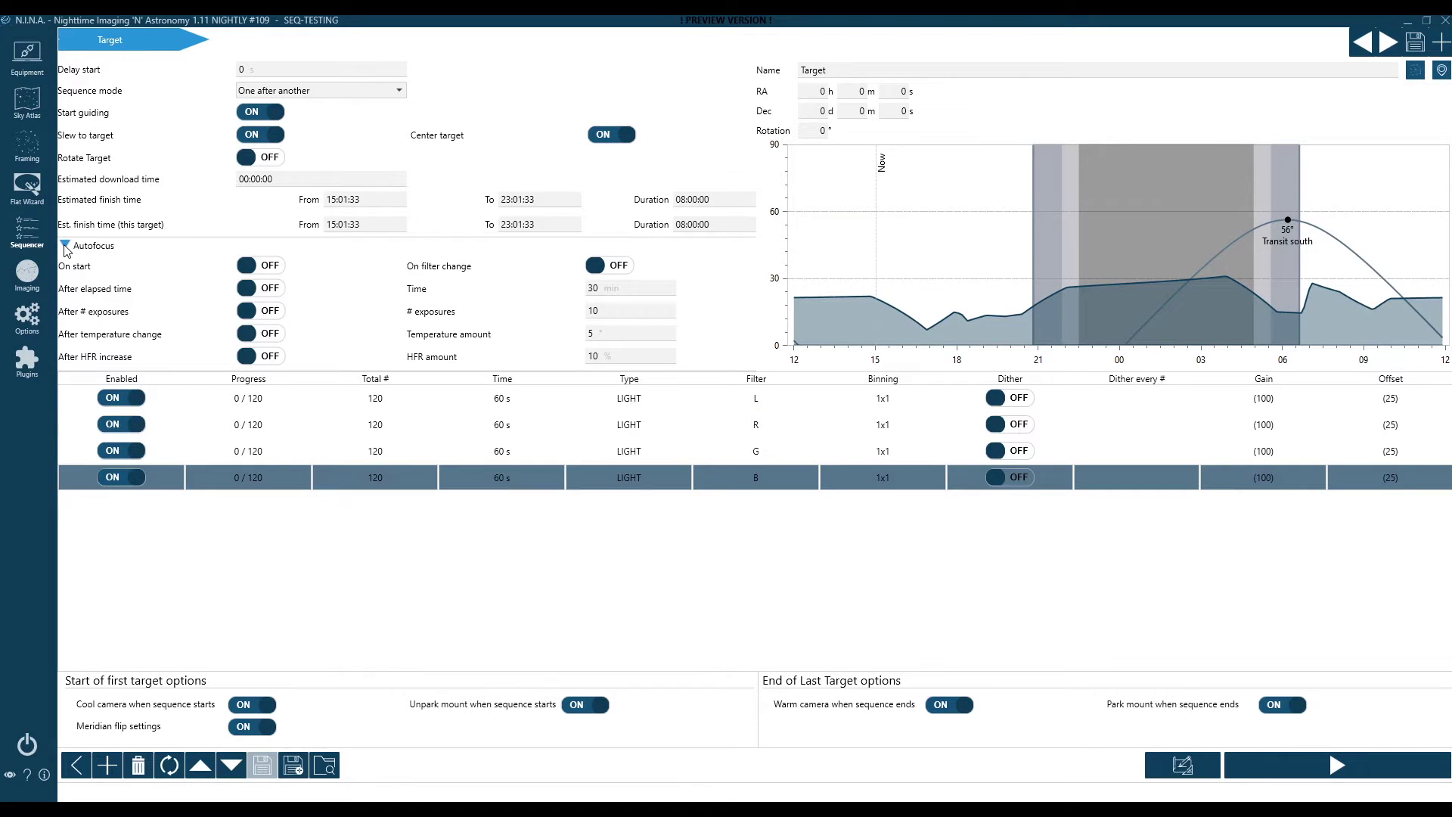
pyautogui.click(259, 268)
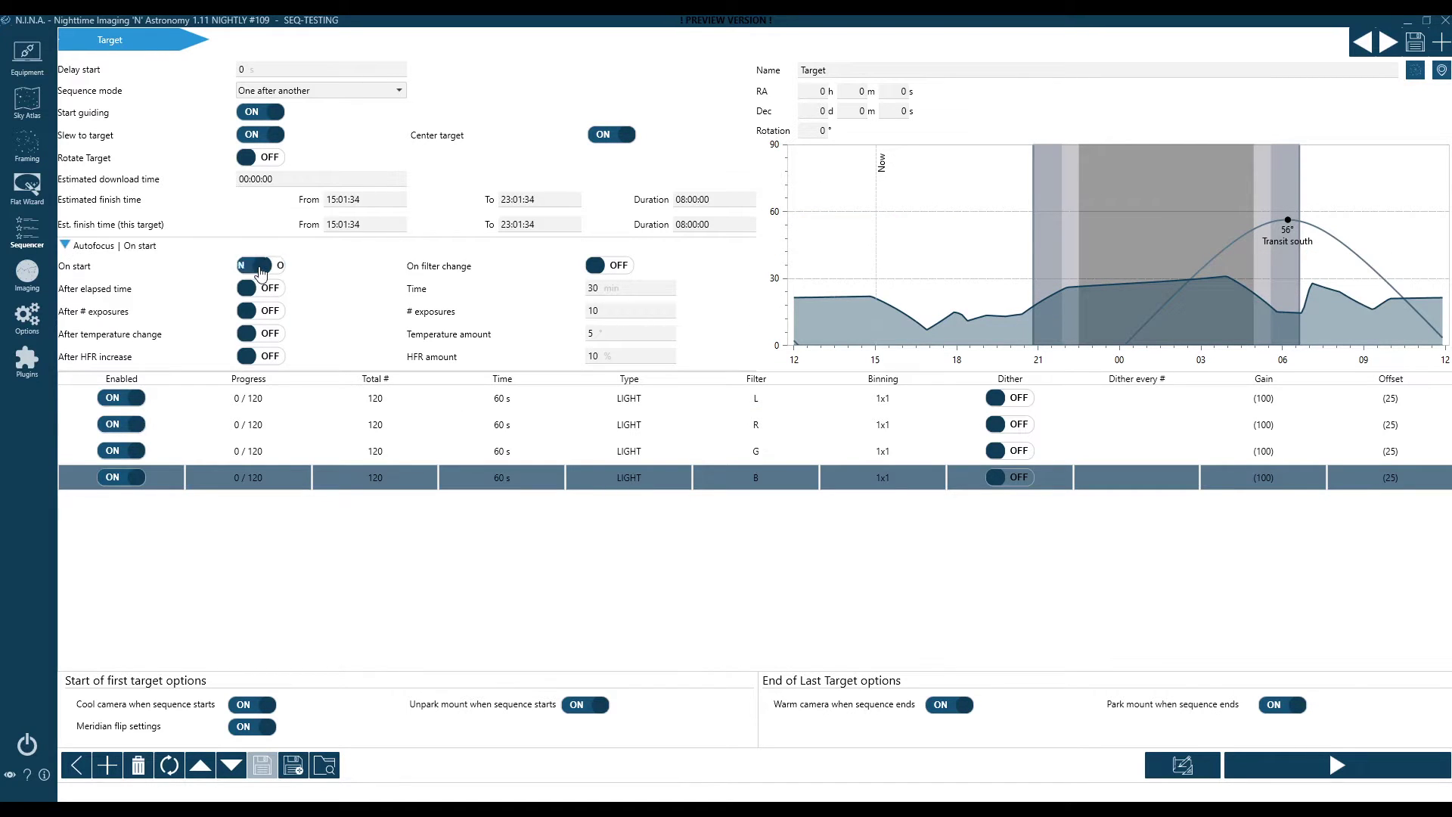
pyautogui.click(614, 268)
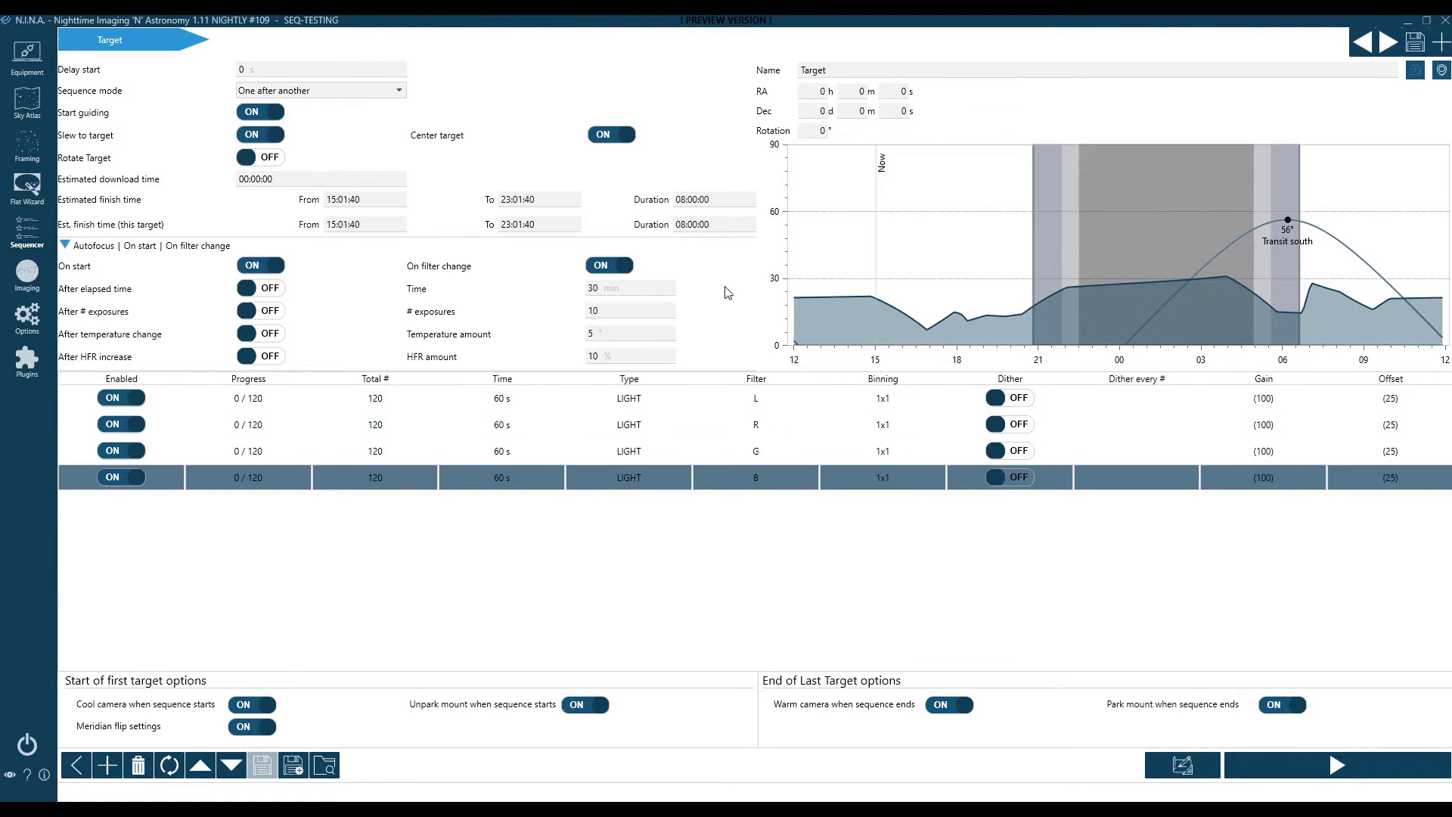
pyautogui.click(262, 357)
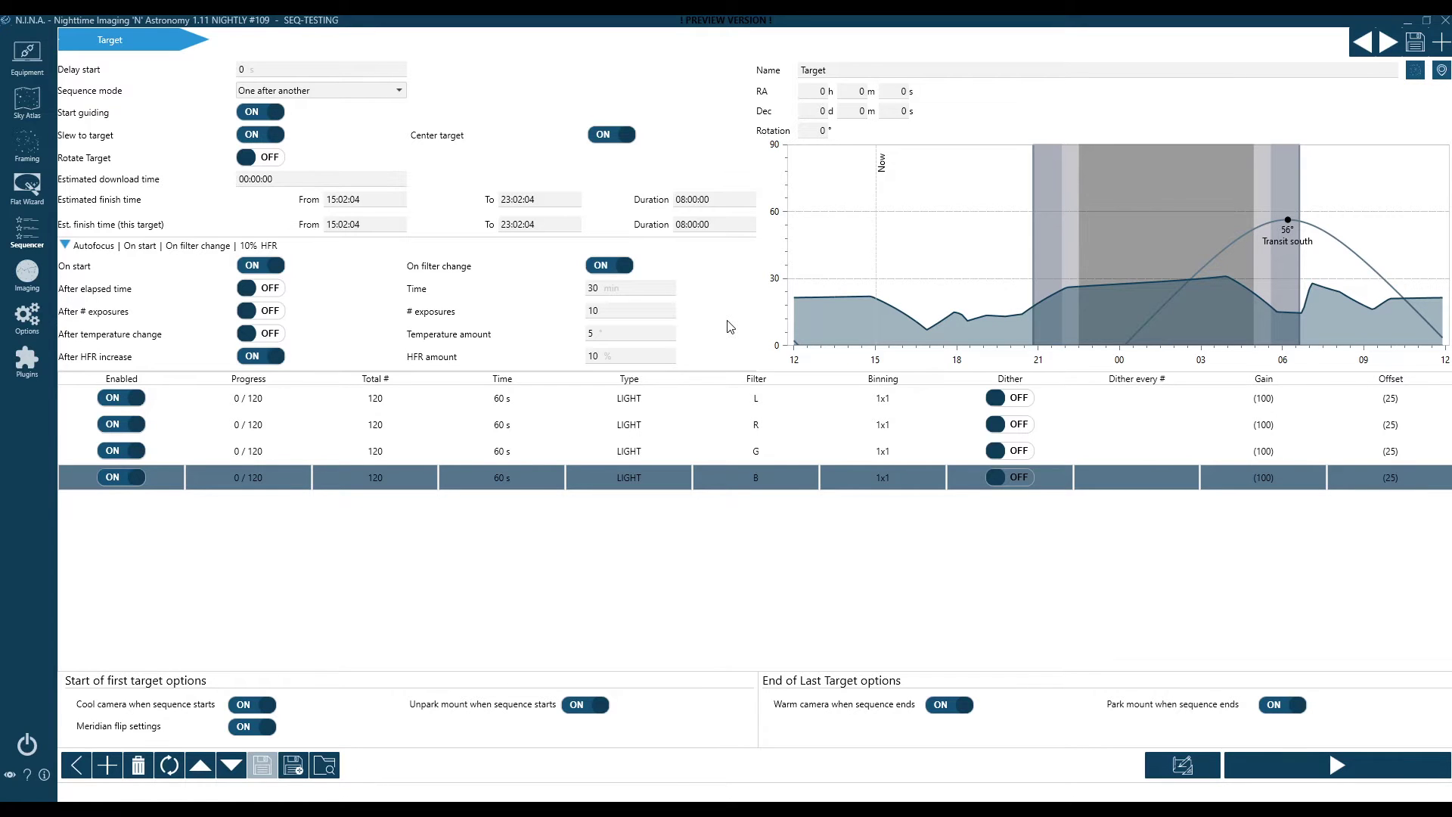
# Switch dithering on for the L, R, G and B rows.
pyautogui.click(1027, 403)
pyautogui.click(1027, 426)
pyautogui.click(1026, 452)
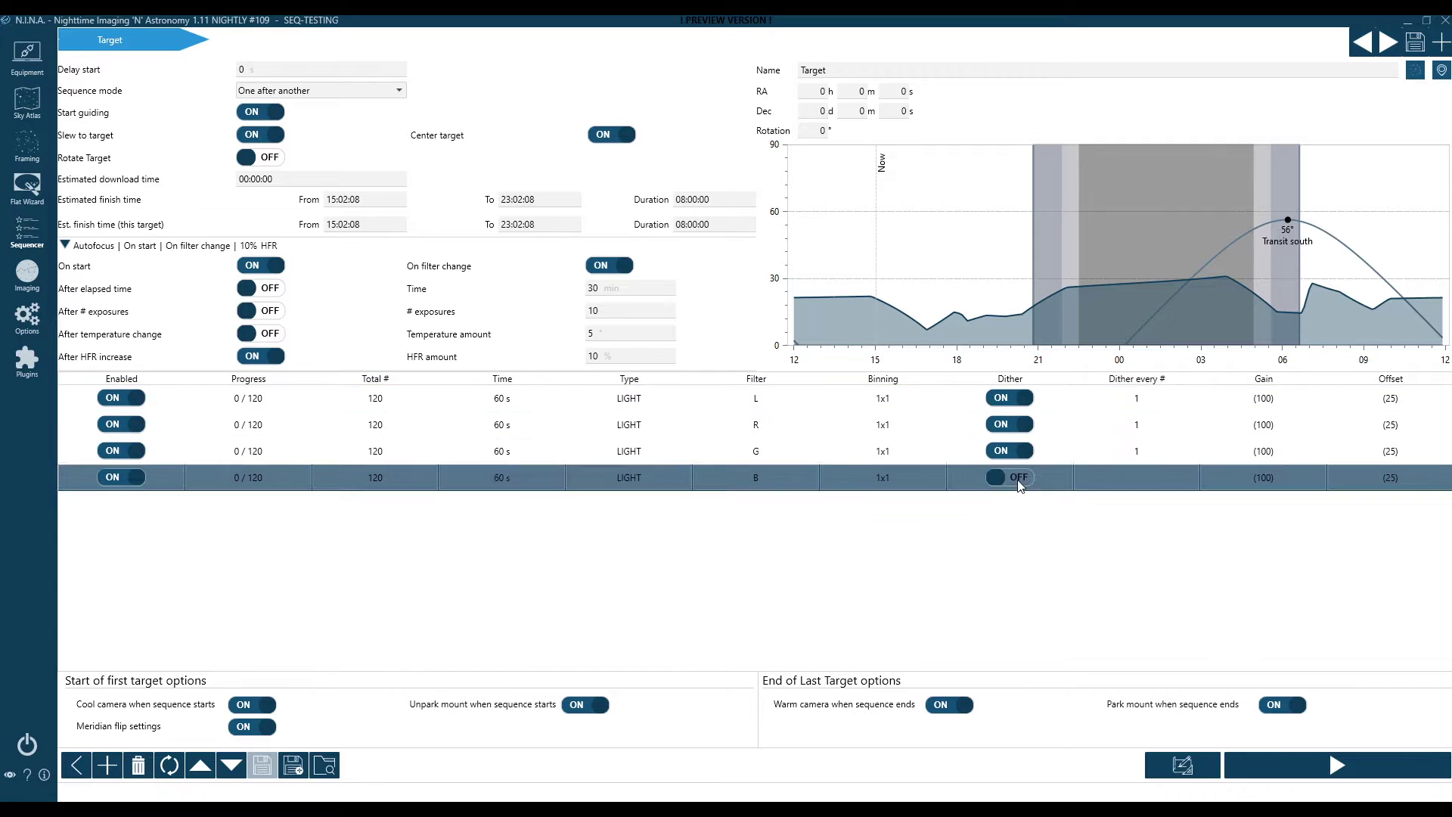
pyautogui.click(1020, 479)
# Set each row's Dither every # value to 3.
pyautogui.click(1122, 402)
pyautogui.write('3')
pyautogui.click(1129, 425)
pyautogui.write('3')
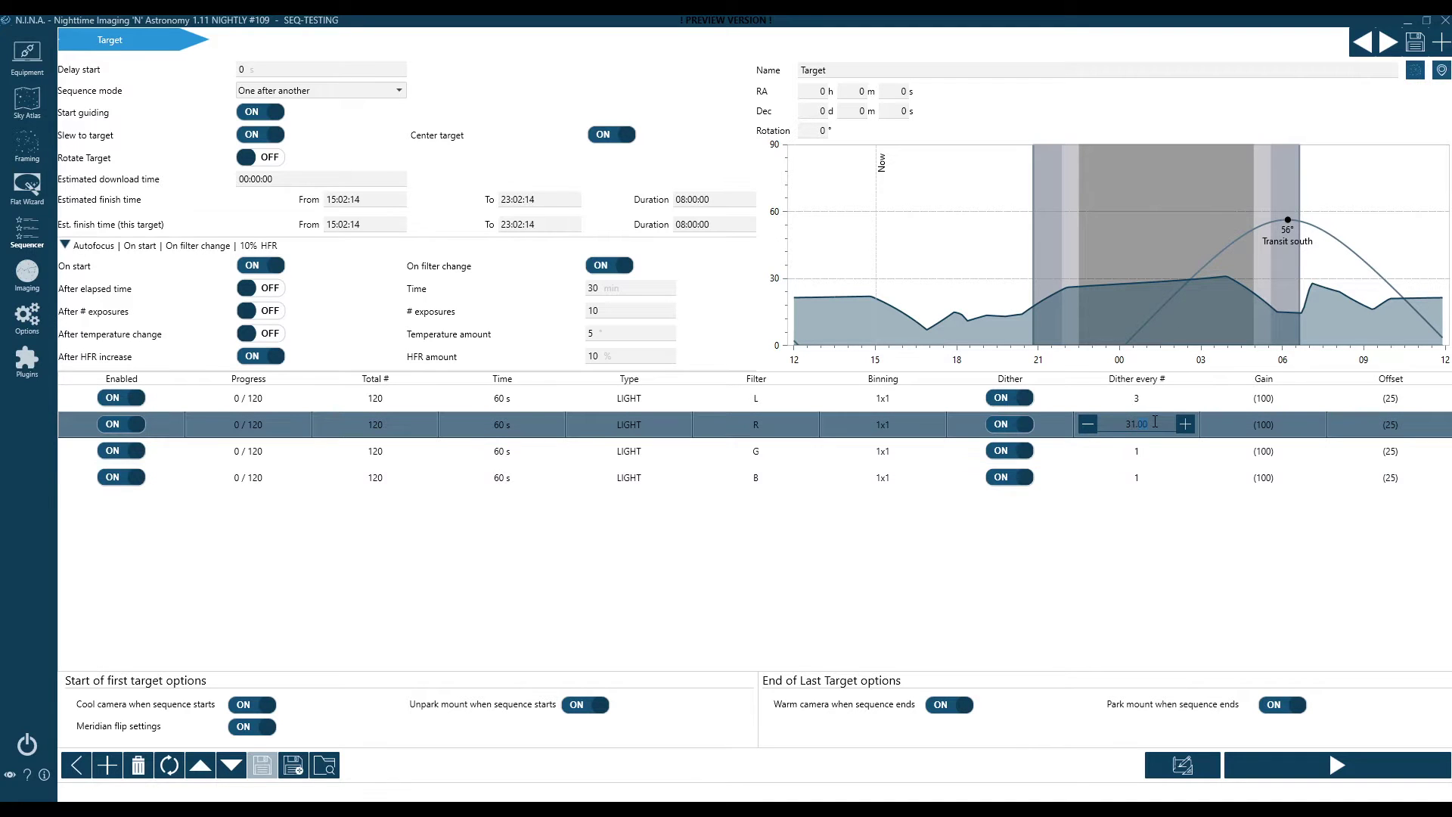
pyautogui.click(1118, 450)
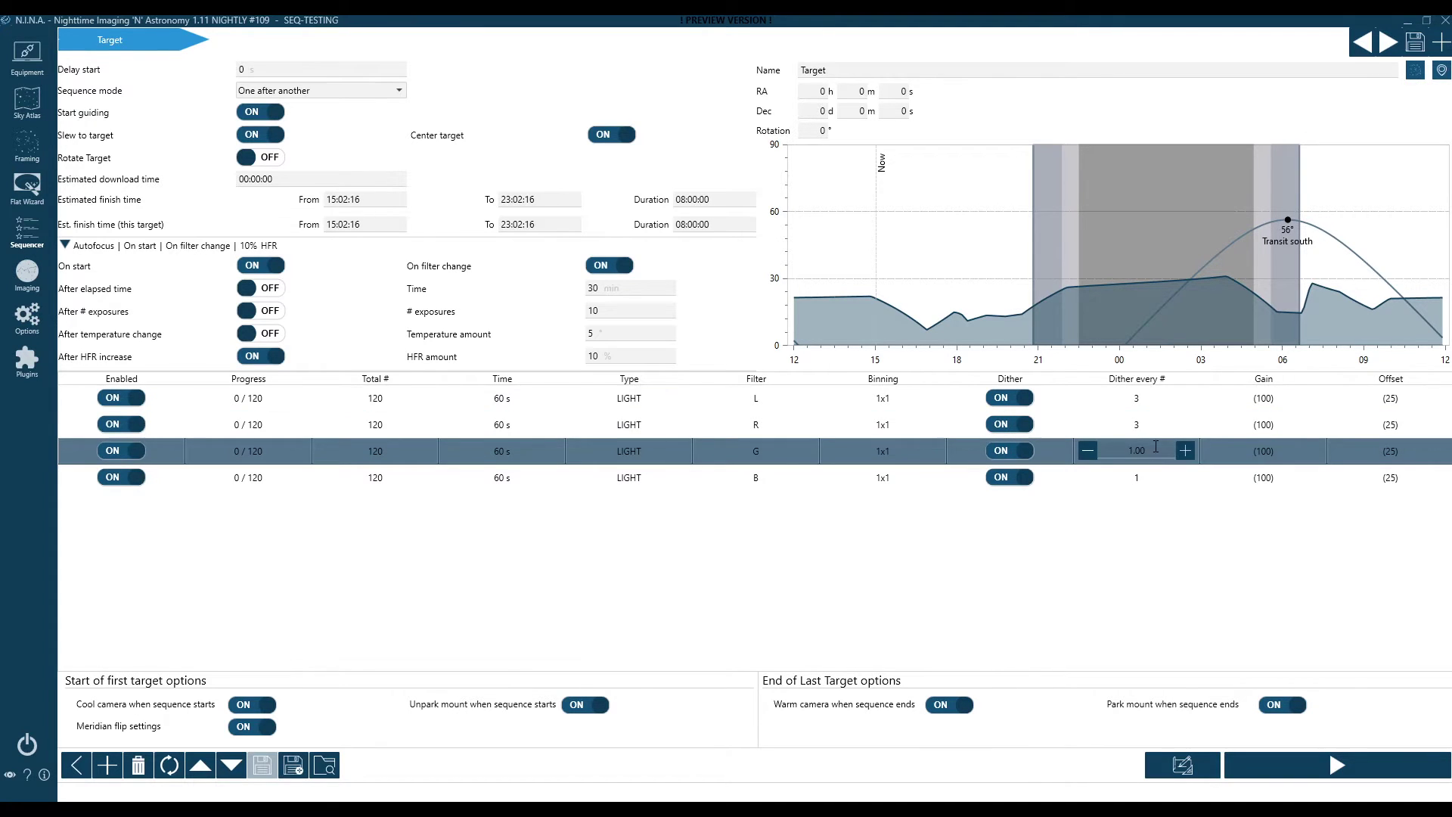
pyautogui.write('3')
pyautogui.click(1115, 478)
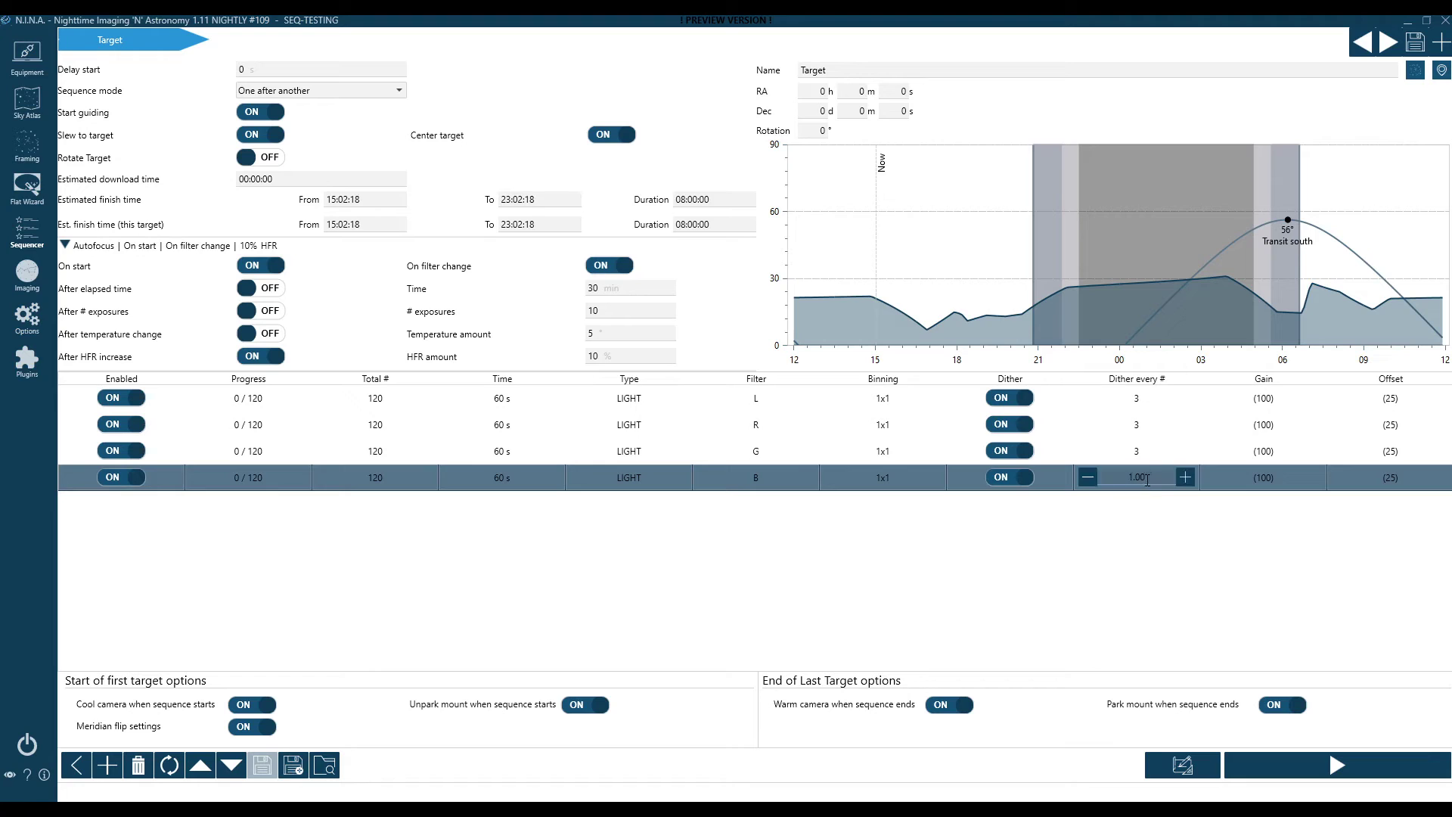
pyautogui.write('3')
pyautogui.press('Return')
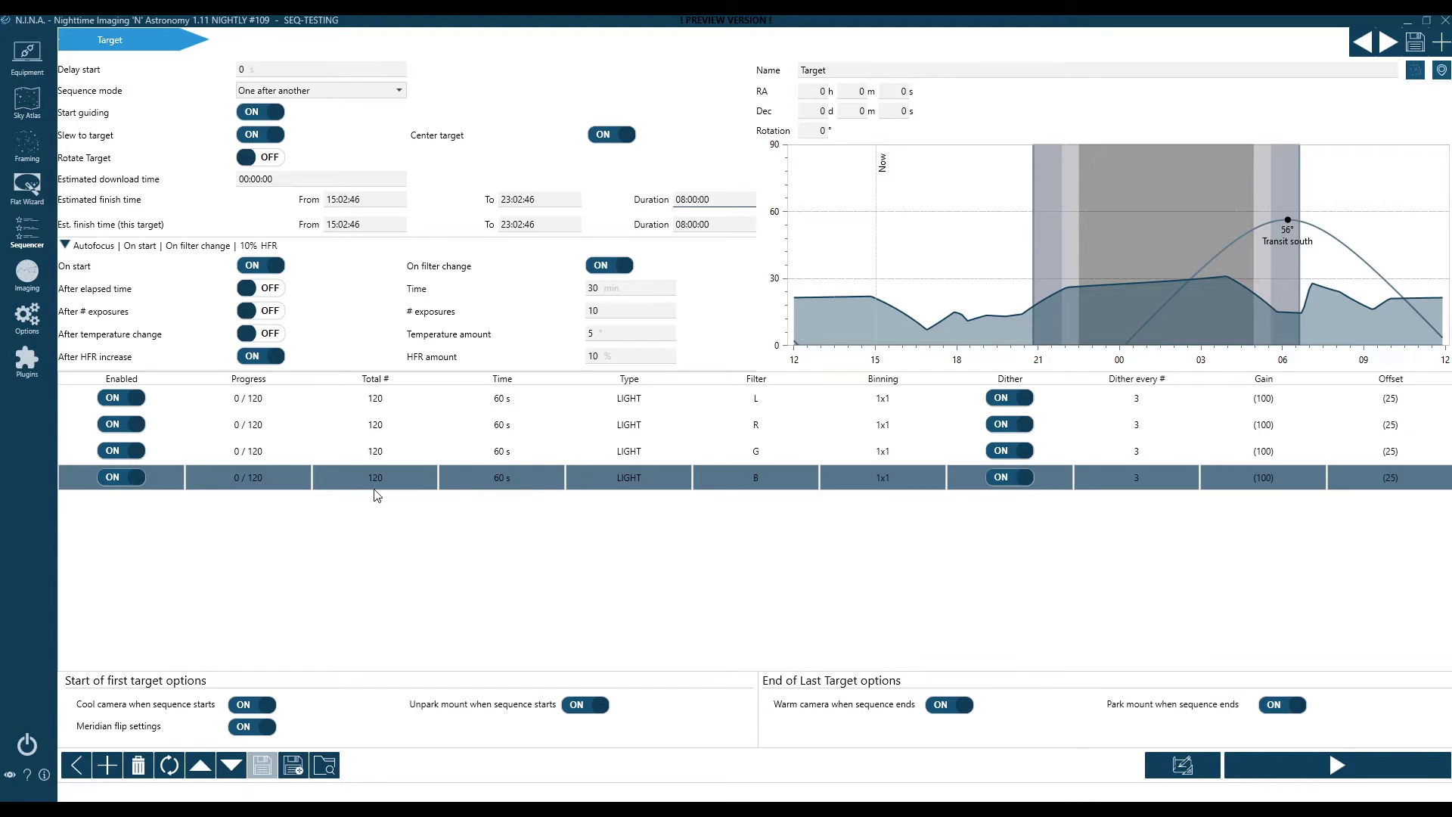
# Change the exposure counts of the L, R, G and B rows to 60.
pyautogui.click(393, 398)
pyautogui.click(393, 398)
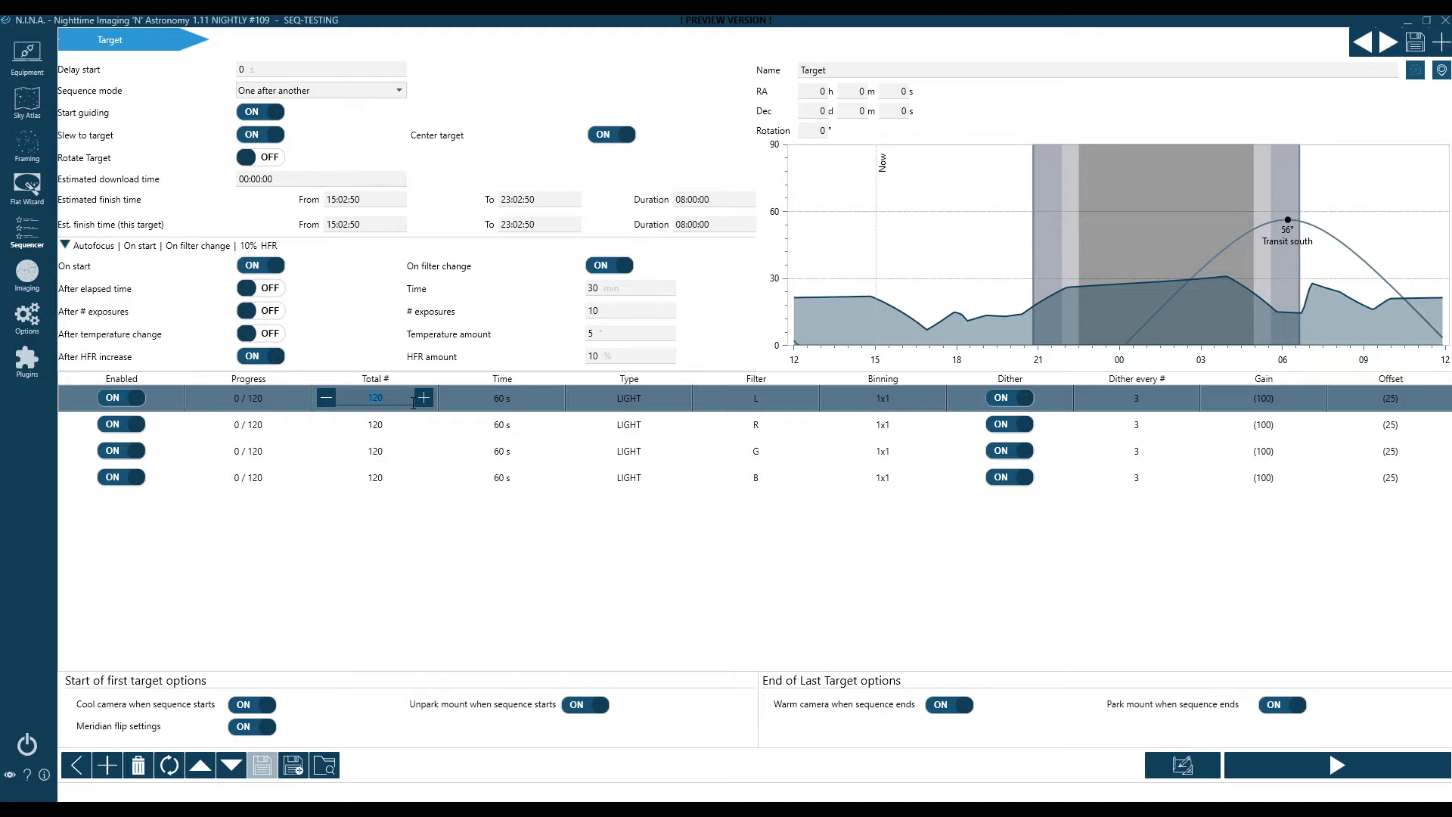
pyautogui.write('60')
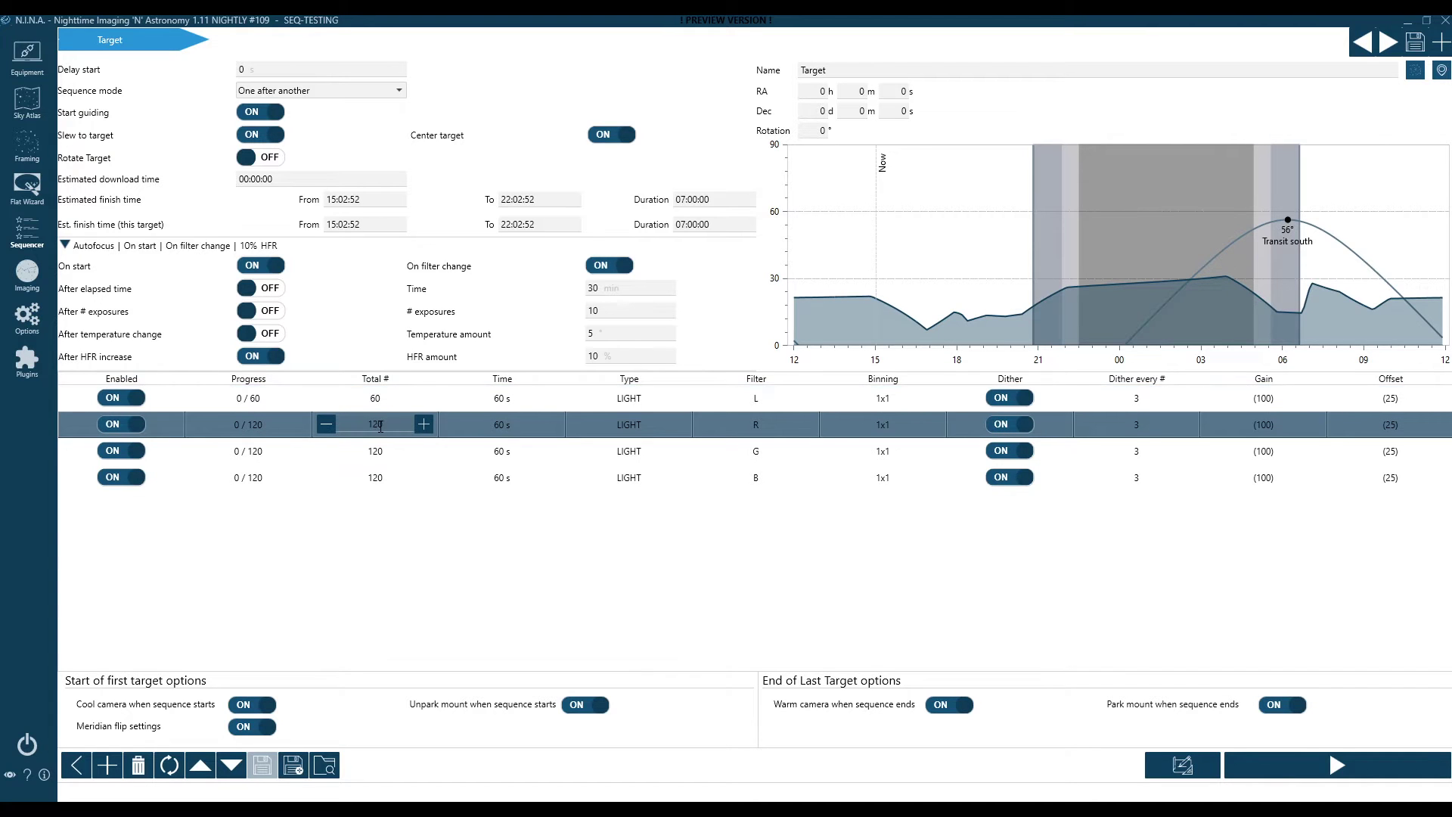
pyautogui.moveTo(380, 426); pyautogui.dragTo(348, 425)
pyautogui.write('60')
pyautogui.click(362, 453)
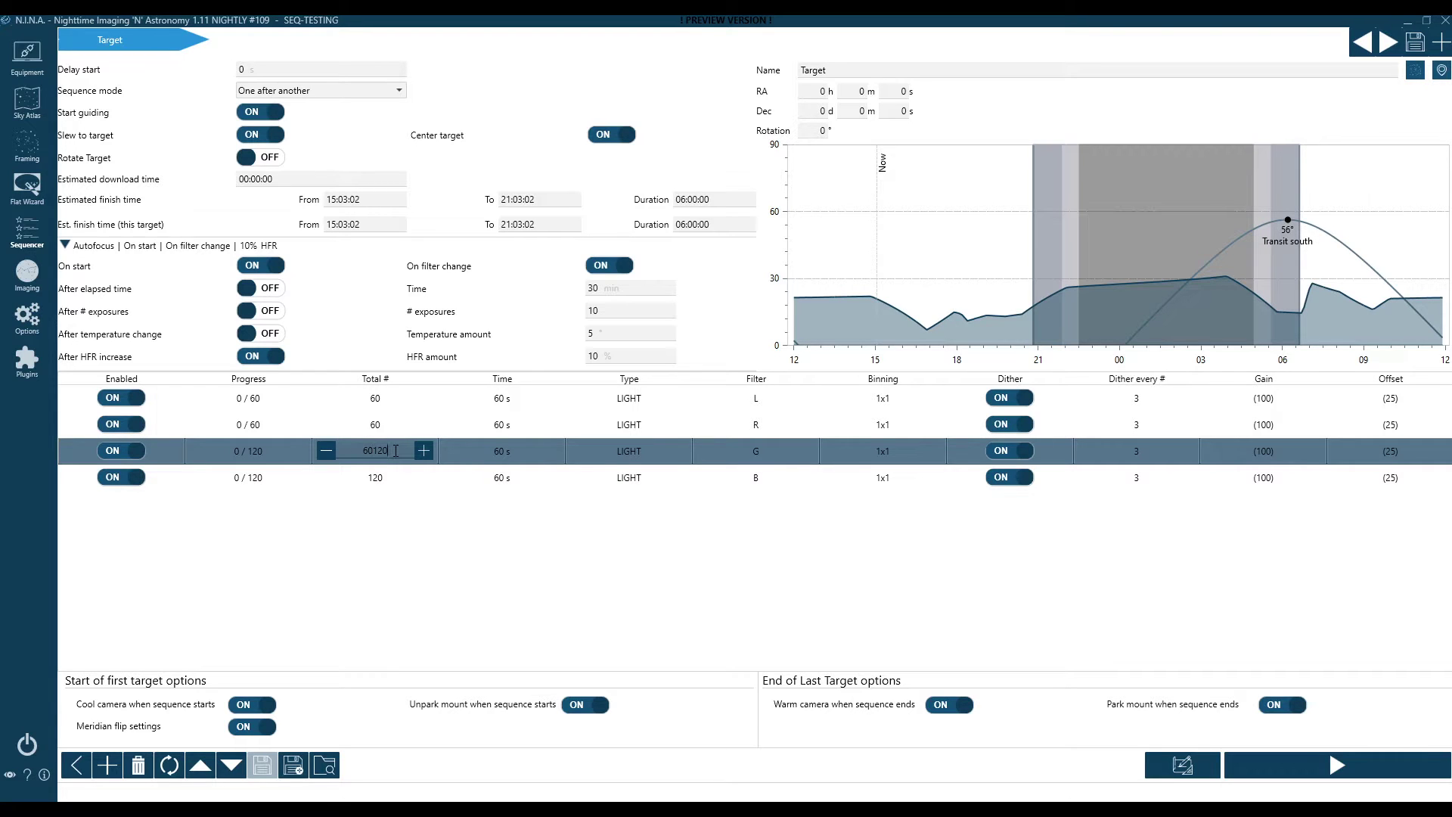
pyautogui.click(385, 479)
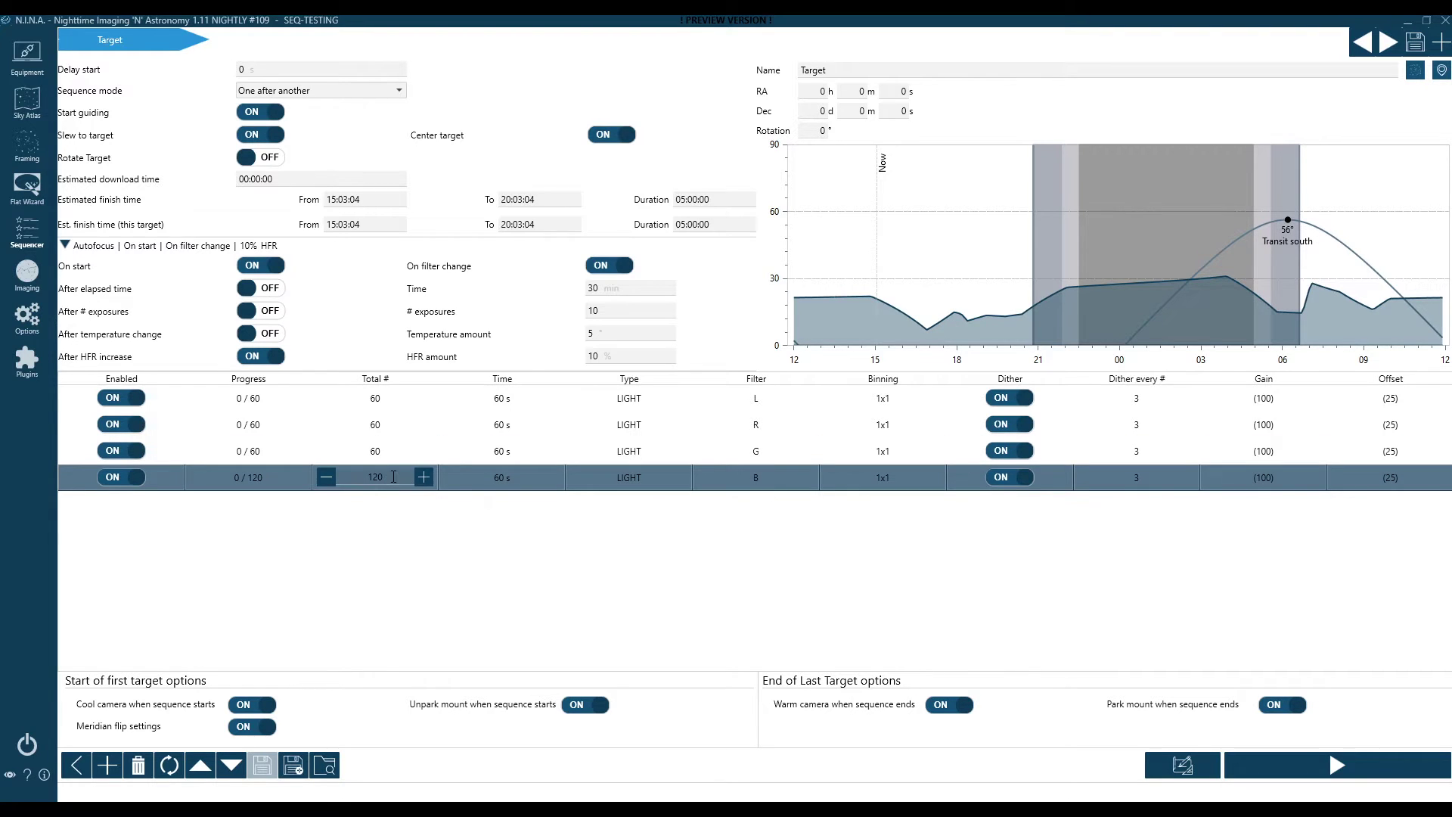
pyautogui.moveTo(393, 477); pyautogui.dragTo(348, 478)
pyautogui.write('60')
pyautogui.click(375, 564)
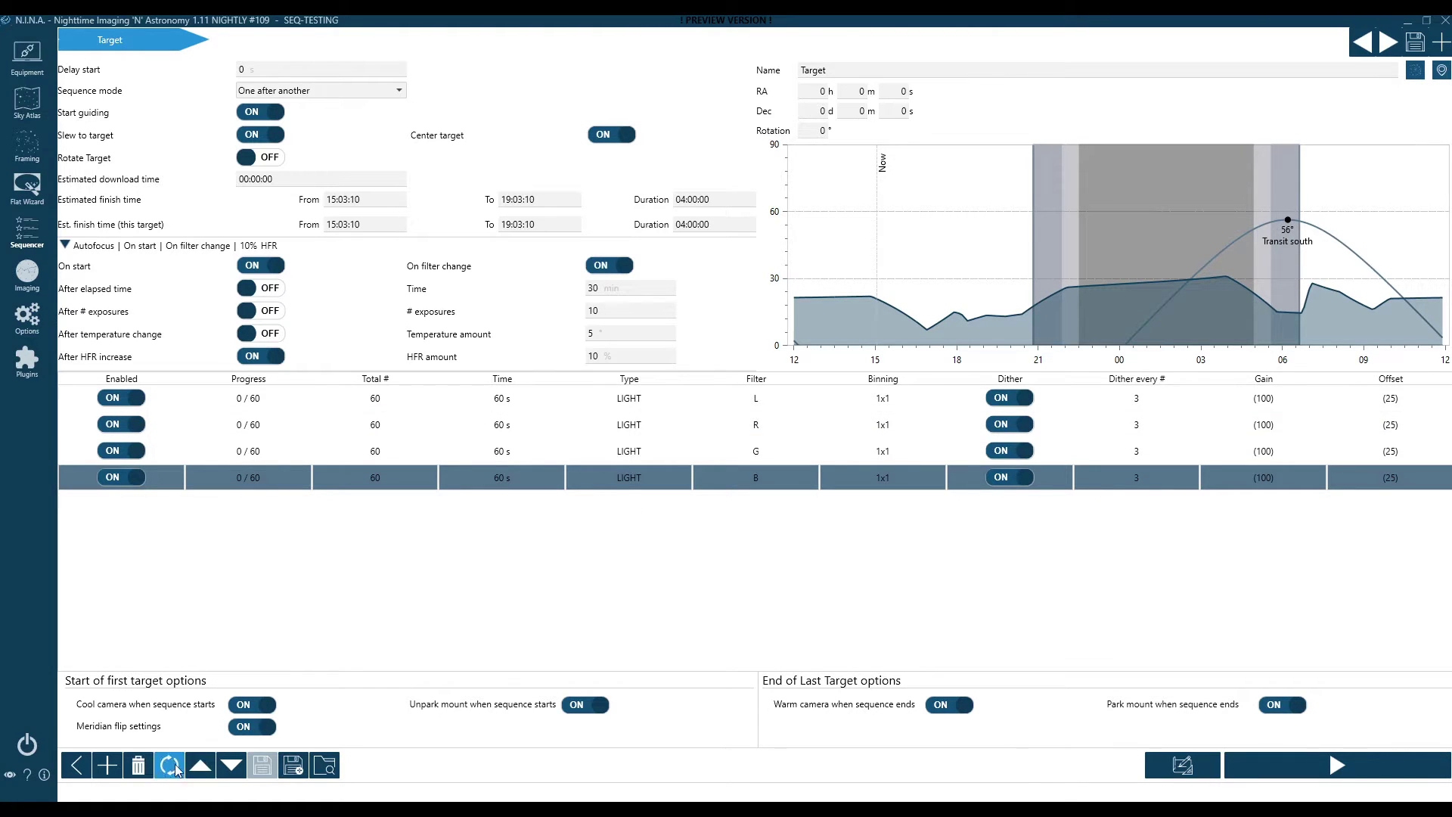
# Add more exposure rows and set rows 5, 6 and 7 to L, R and G, leaving row 8 on B.
pyautogui.click(109, 767)
pyautogui.click(110, 768)
pyautogui.click(109, 766)
pyautogui.click(108, 767)
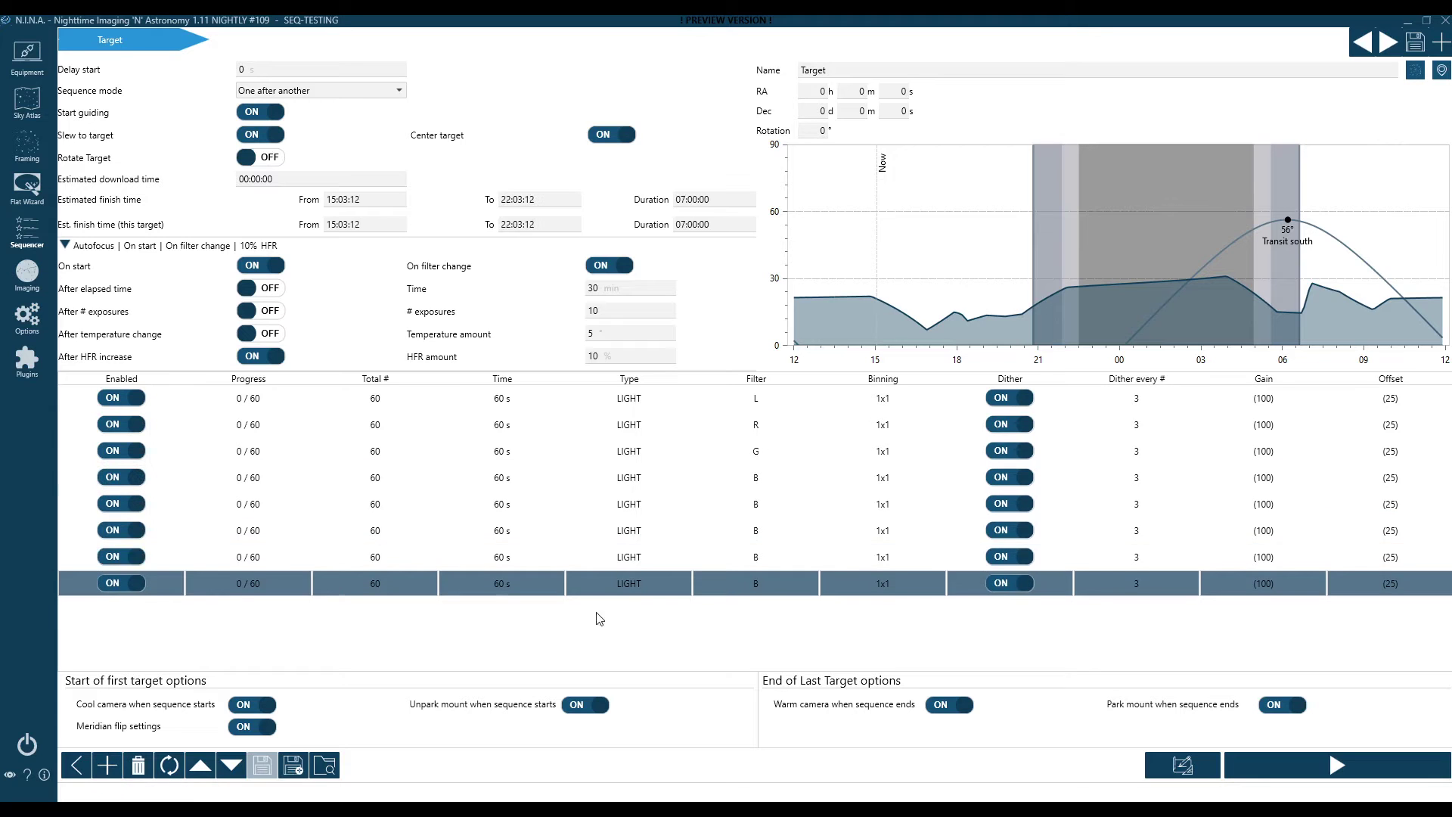
pyautogui.click(784, 511)
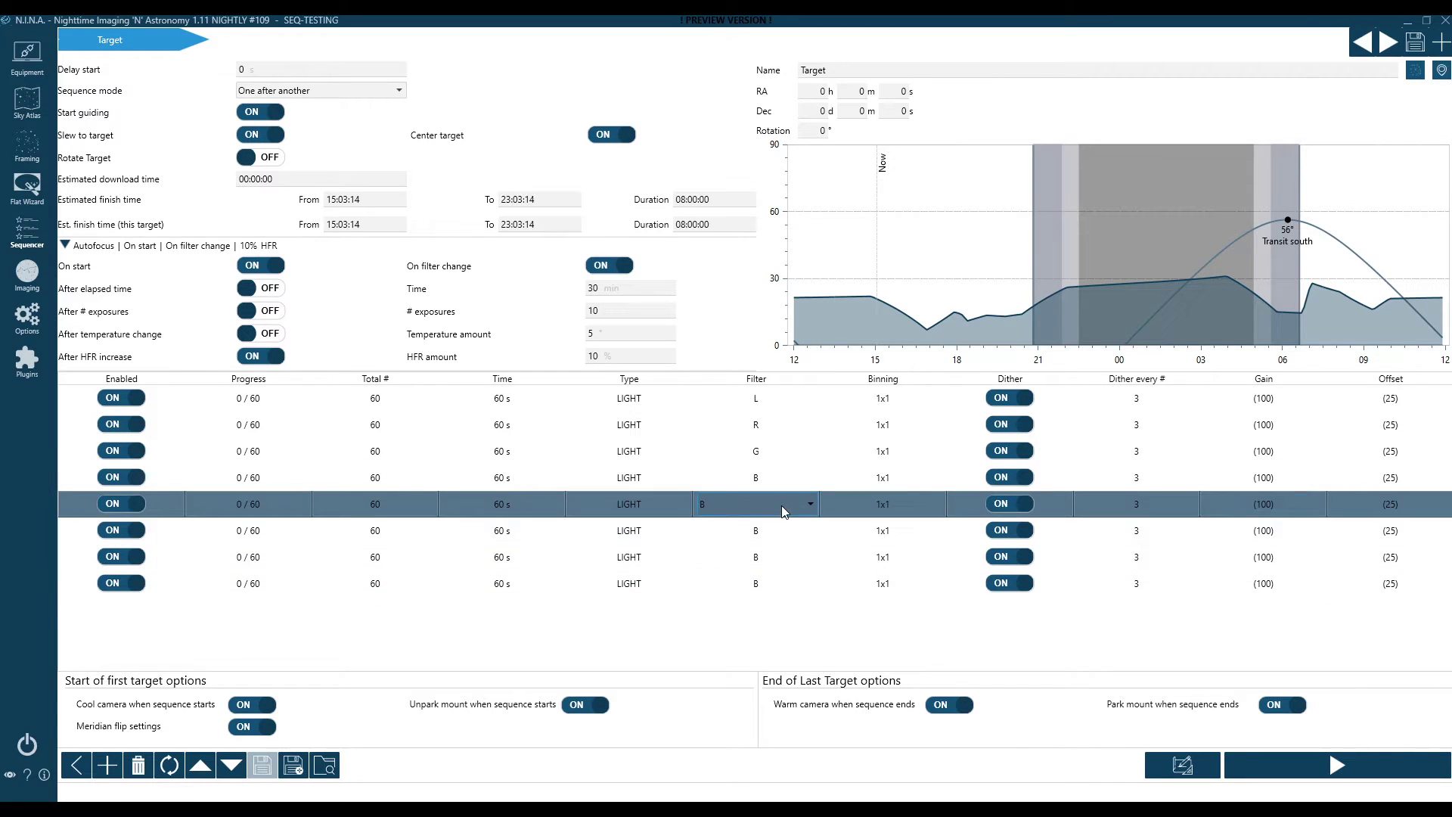
pyautogui.click(811, 505)
pyautogui.click(756, 541)
pyautogui.click(824, 542)
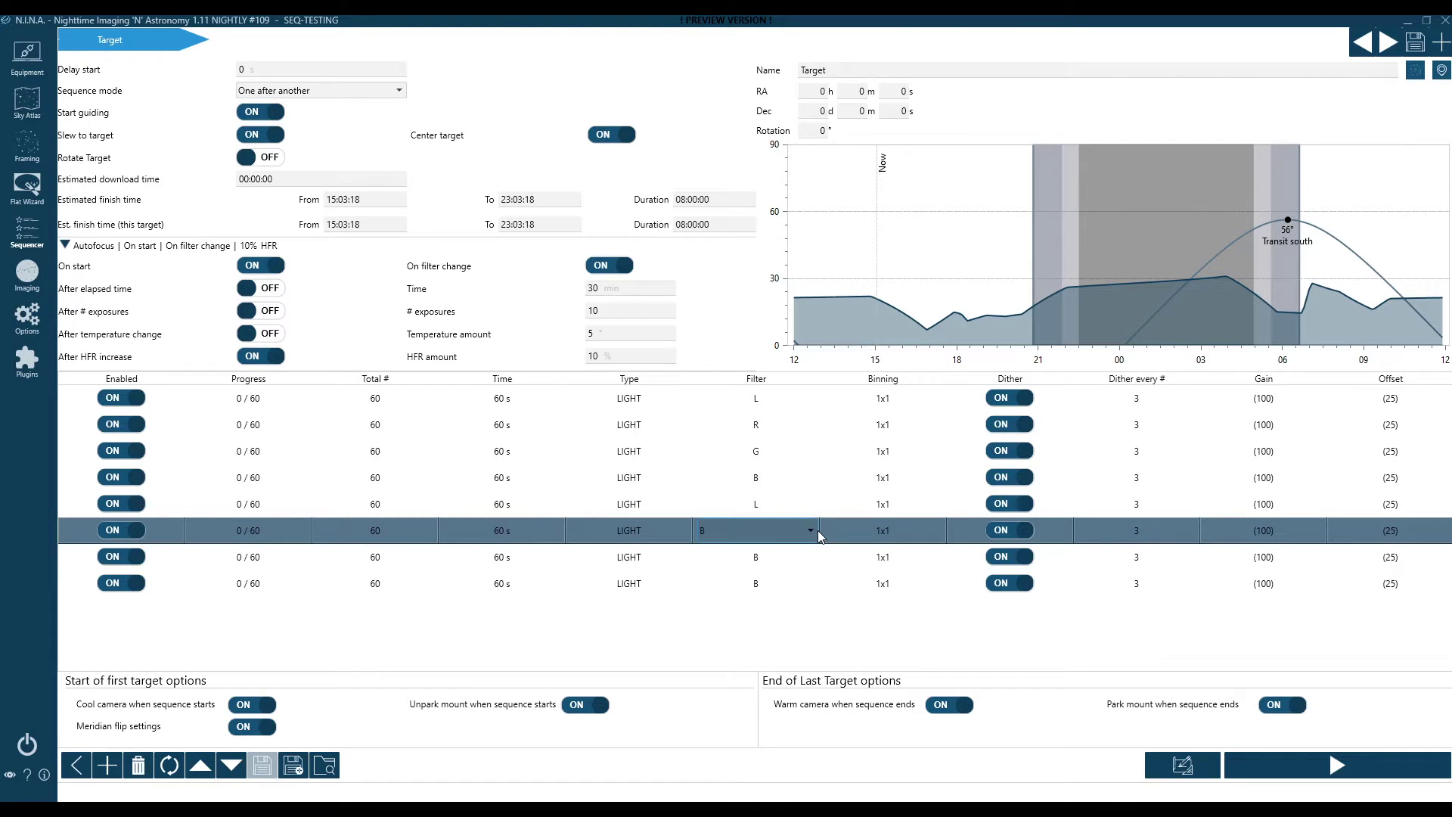
pyautogui.click(811, 531)
pyautogui.click(776, 587)
pyautogui.click(812, 566)
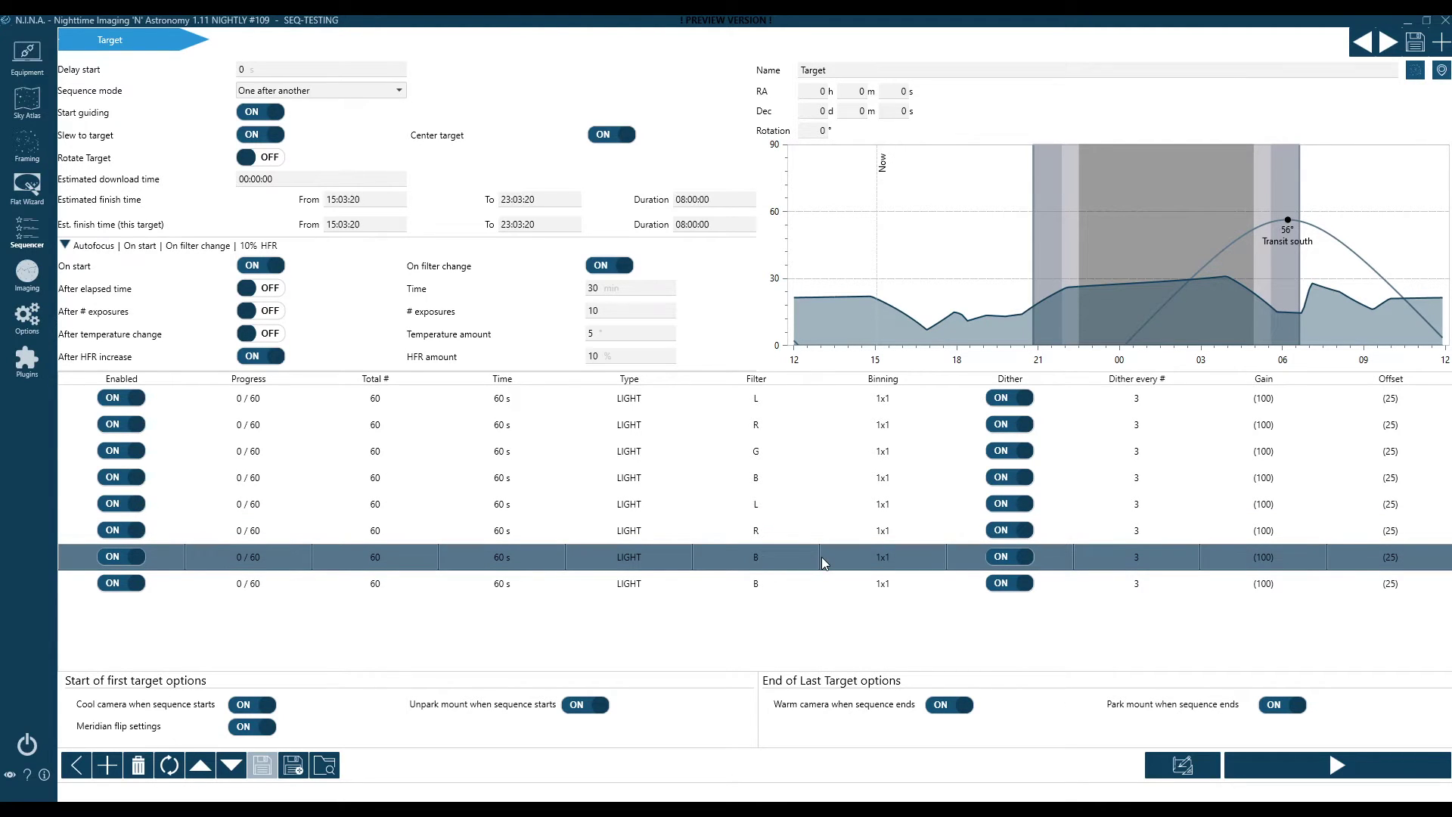
pyautogui.click(811, 558)
pyautogui.click(756, 630)
pyautogui.click(824, 598)
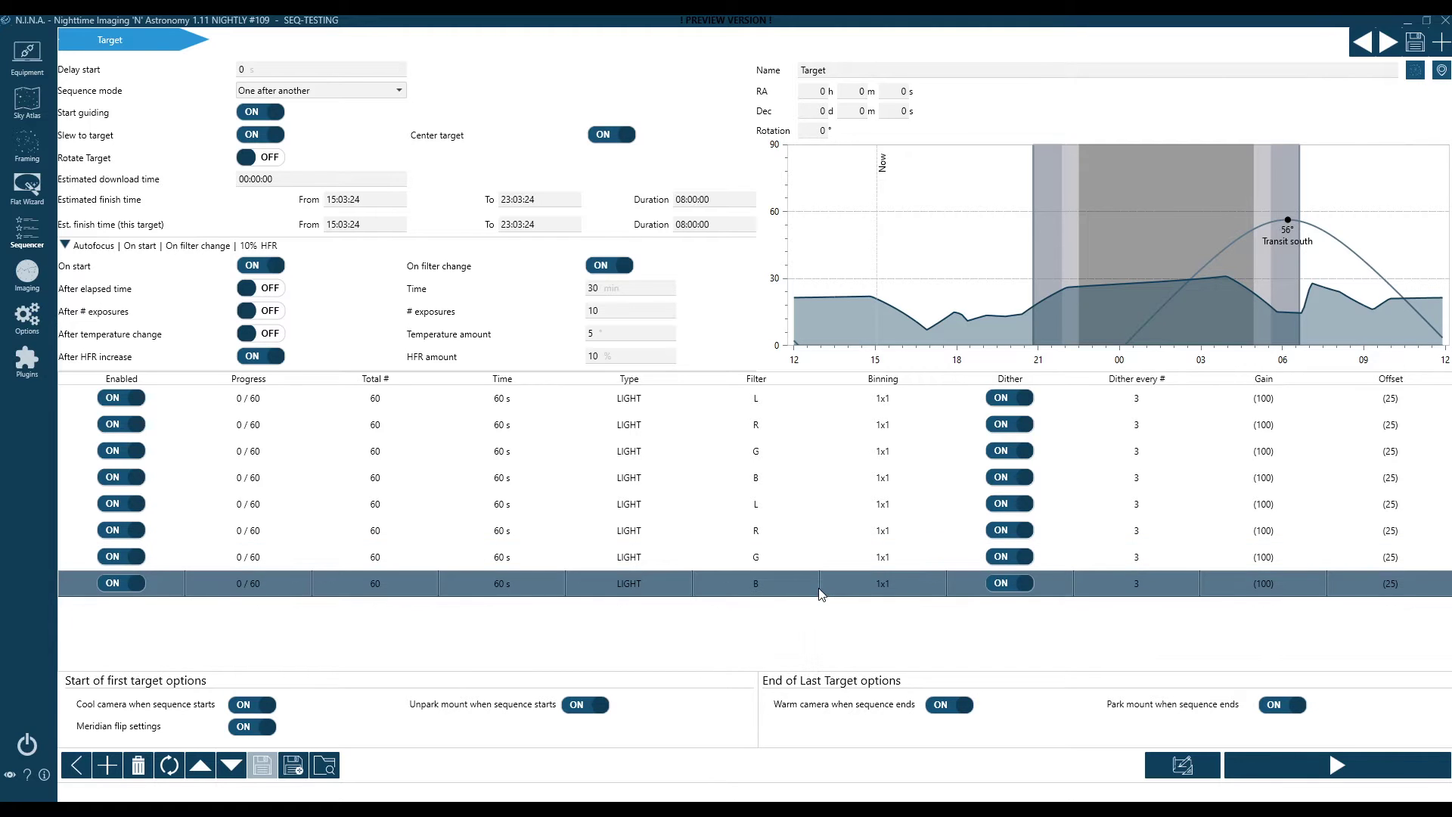
# Step through the rows to check the L, R, G, B filter order.
pyautogui.click(790, 405)
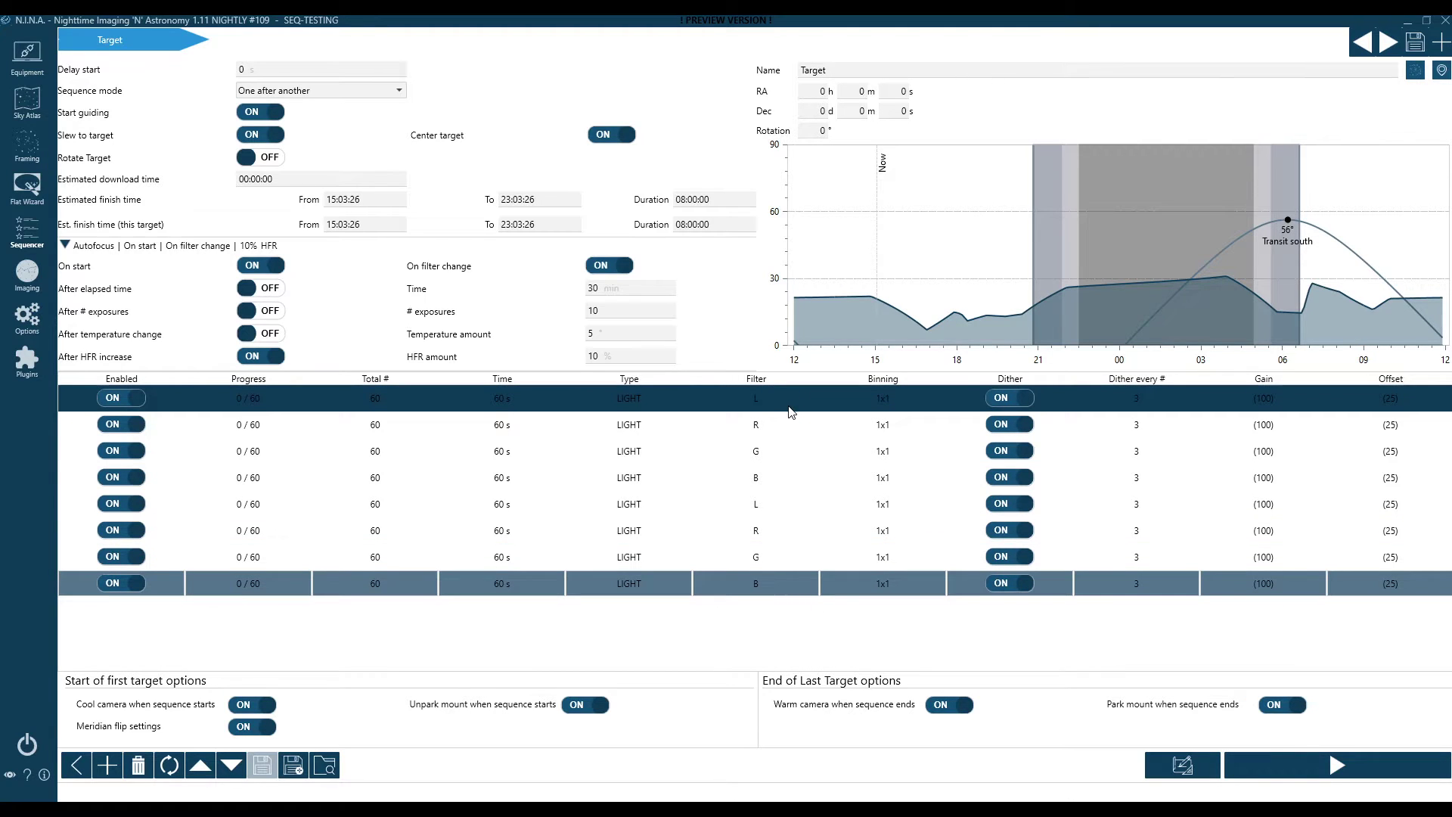
pyautogui.click(791, 412)
pyautogui.click(791, 439)
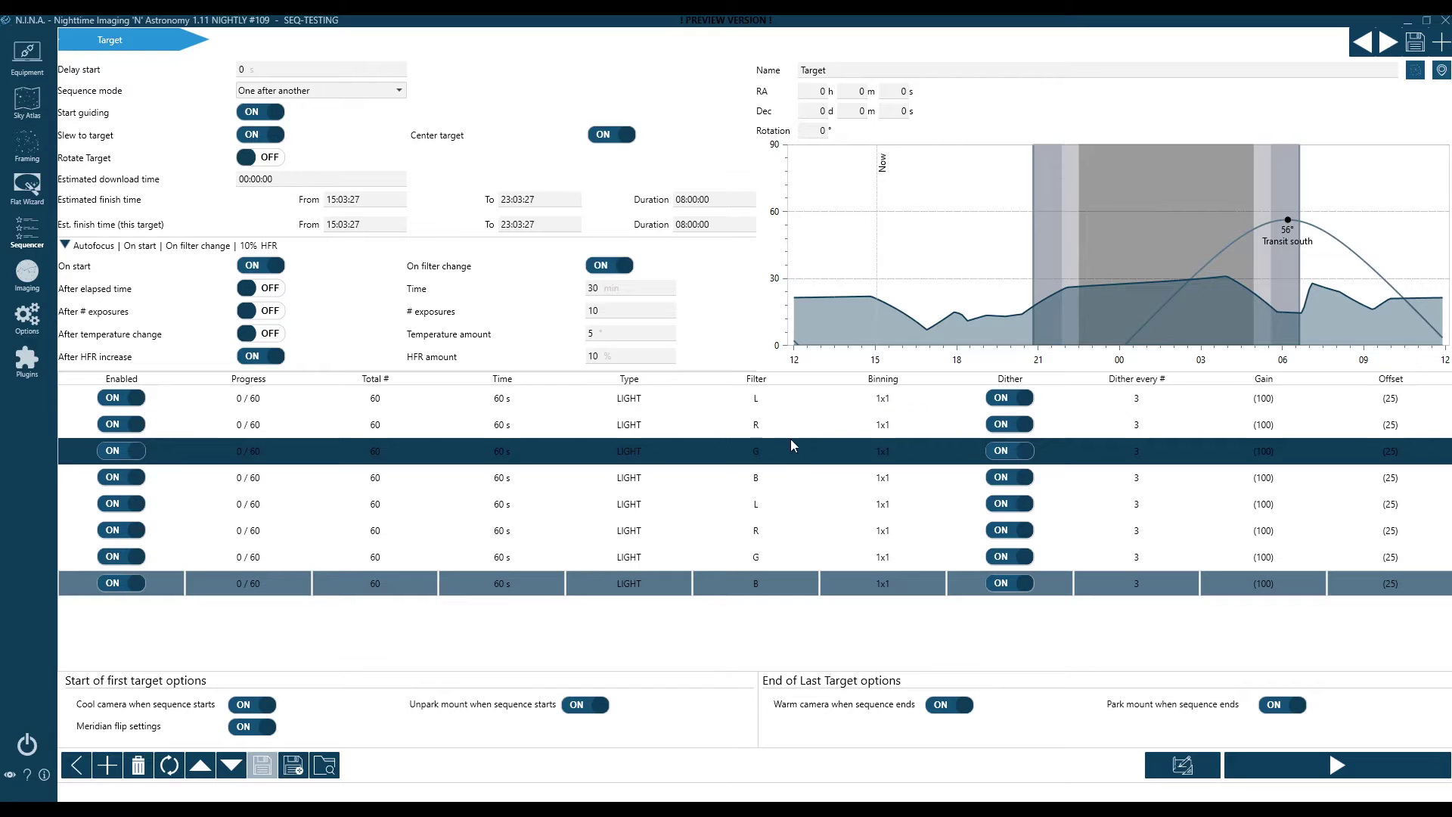
pyautogui.click(793, 478)
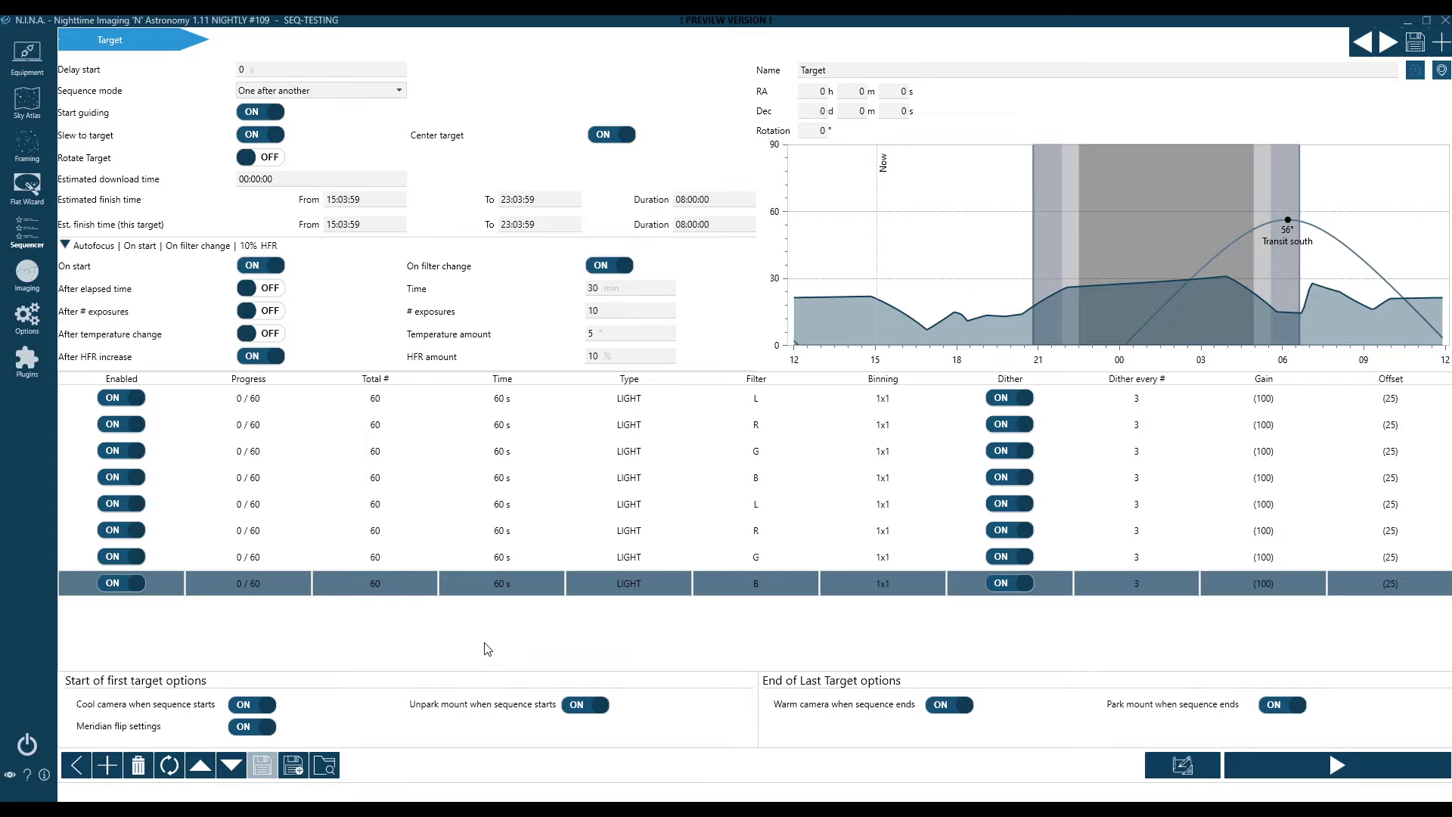
# Switch to the Advanced Sequencer and drag a Deep Sky Object Sequence into the target area.
pyautogui.moveTo(174, 43)
pyautogui.click(76, 765)
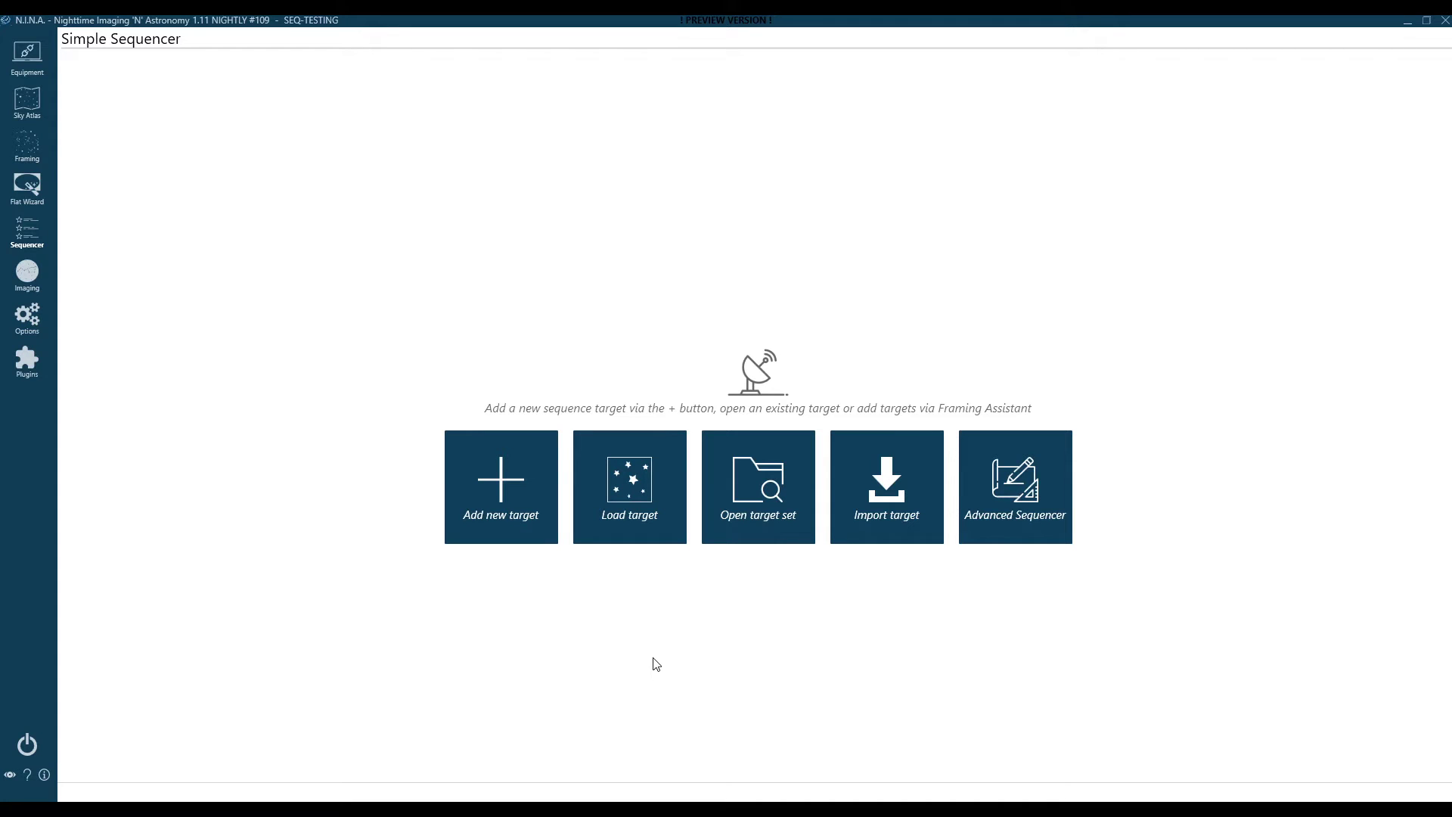
pyautogui.click(1034, 520)
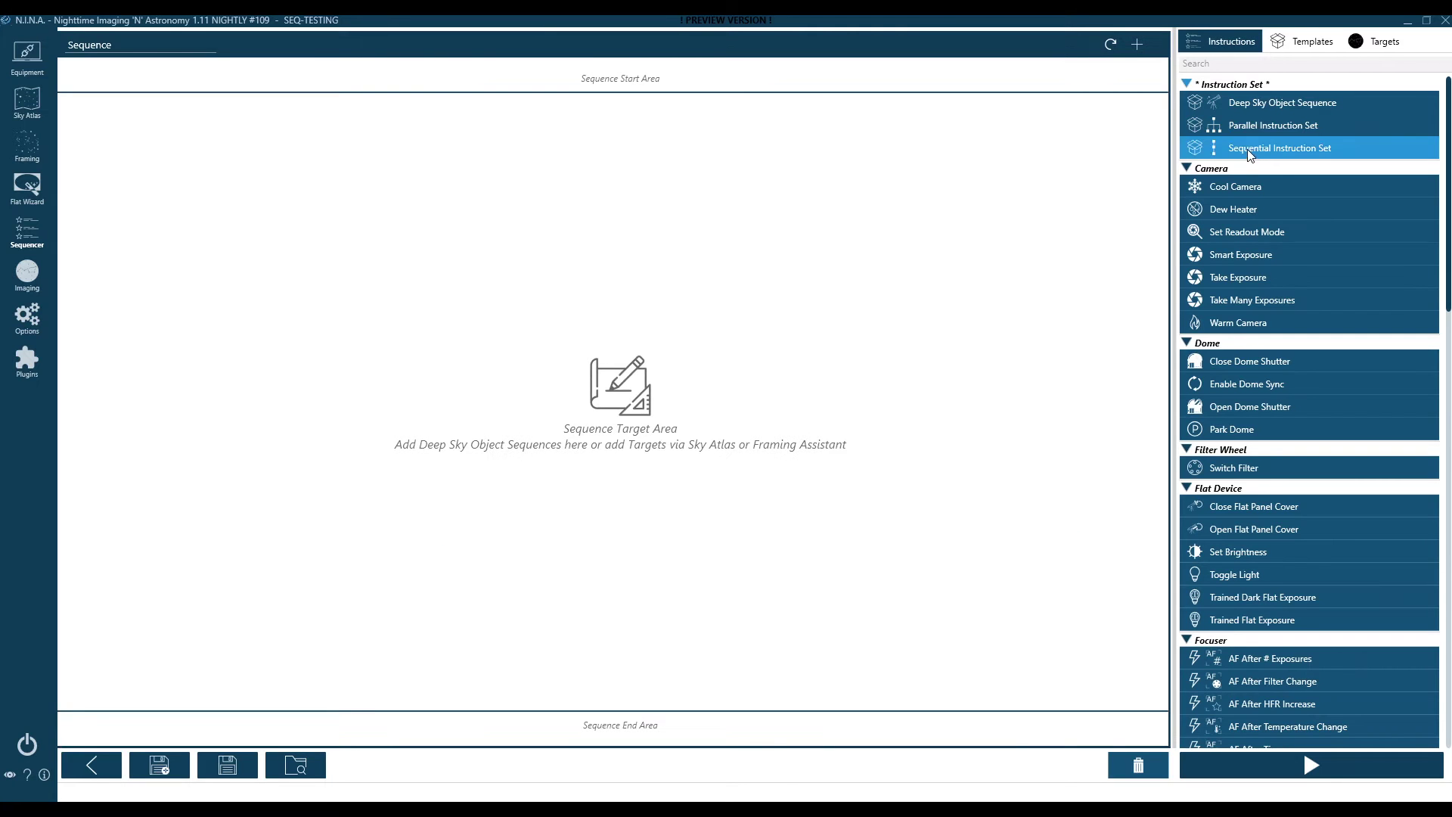
pyautogui.moveTo(1261, 101); pyautogui.dragTo(425, 338)
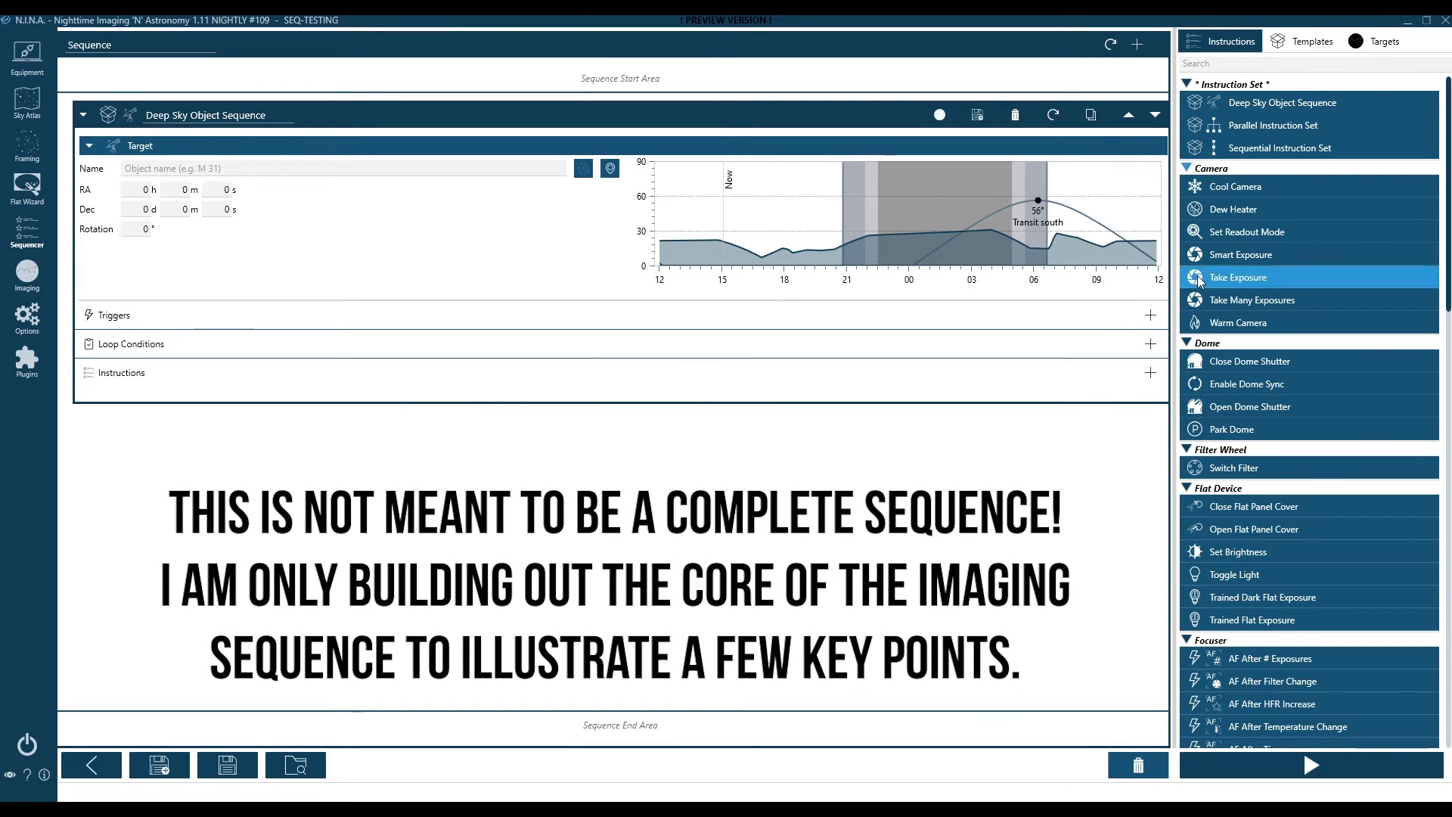
# Add a Smart Exposure of 120 × 60 s on filter L, dithering every 3.
pyautogui.moveTo(1240, 254); pyautogui.dragTo(261, 401)
pyautogui.click(292, 406)
pyautogui.write('120')
pyautogui.click(353, 409)
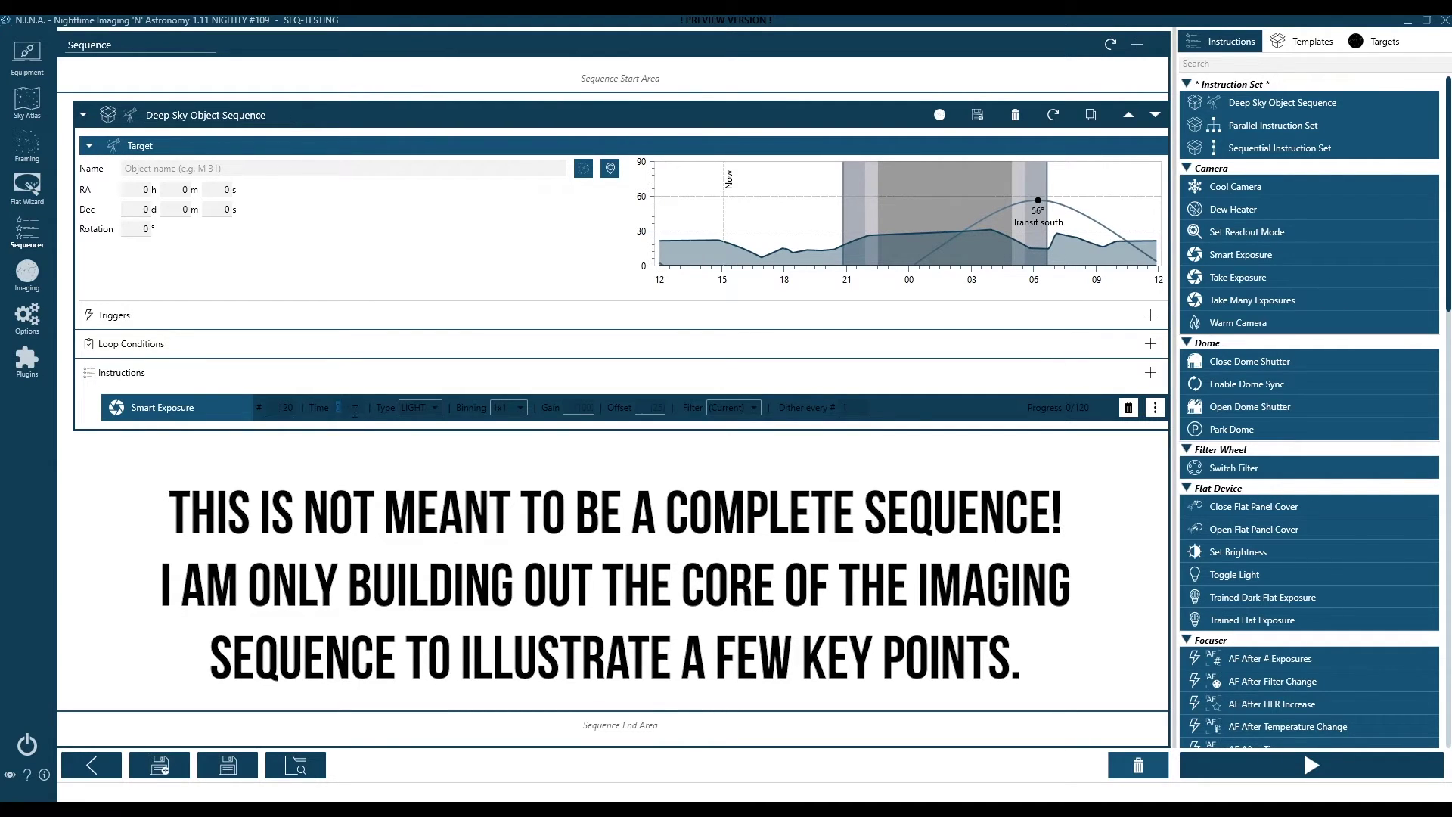
pyautogui.write('60')
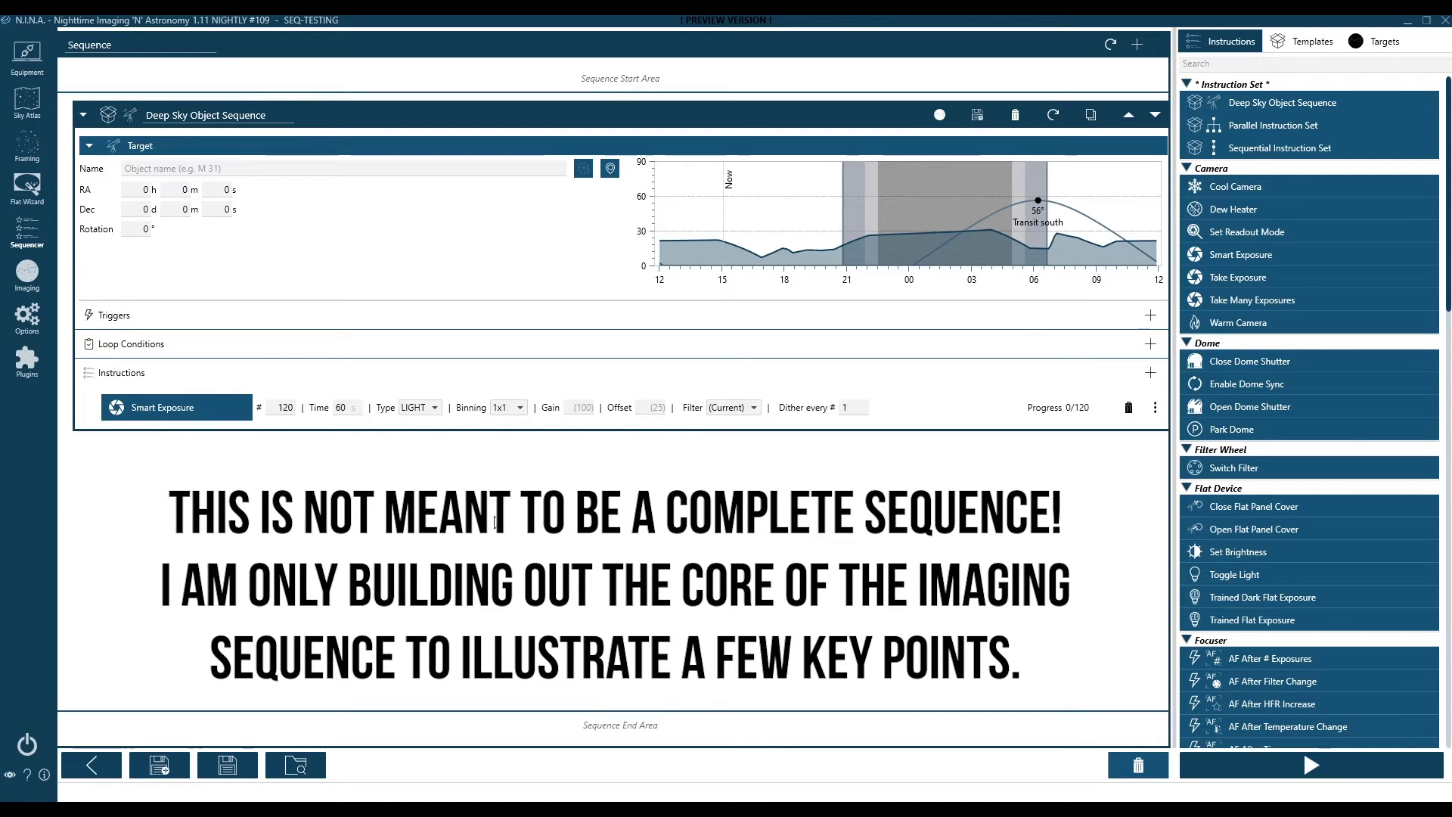
pyautogui.click(745, 407)
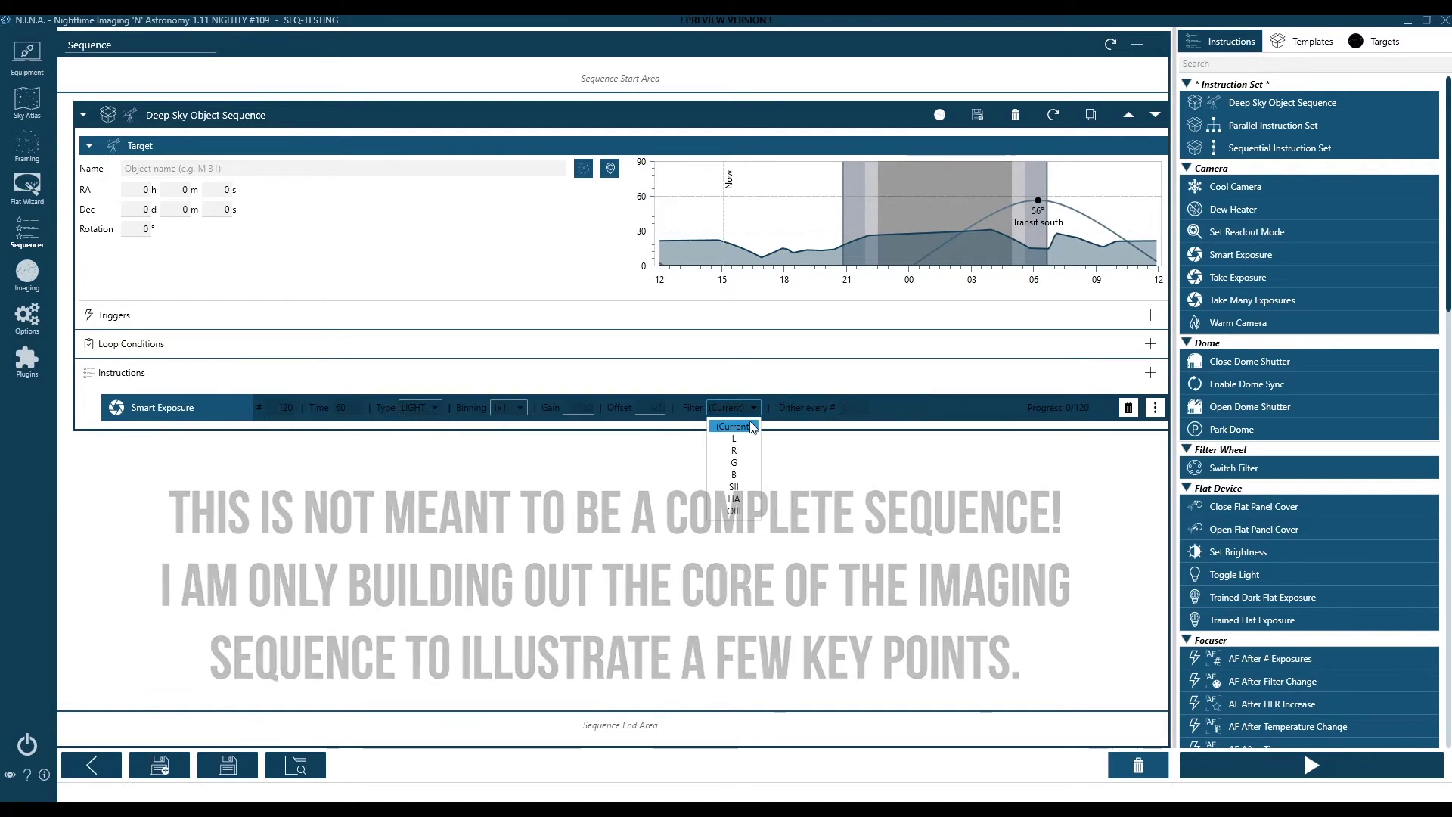
pyautogui.click(731, 423)
pyautogui.write('3')
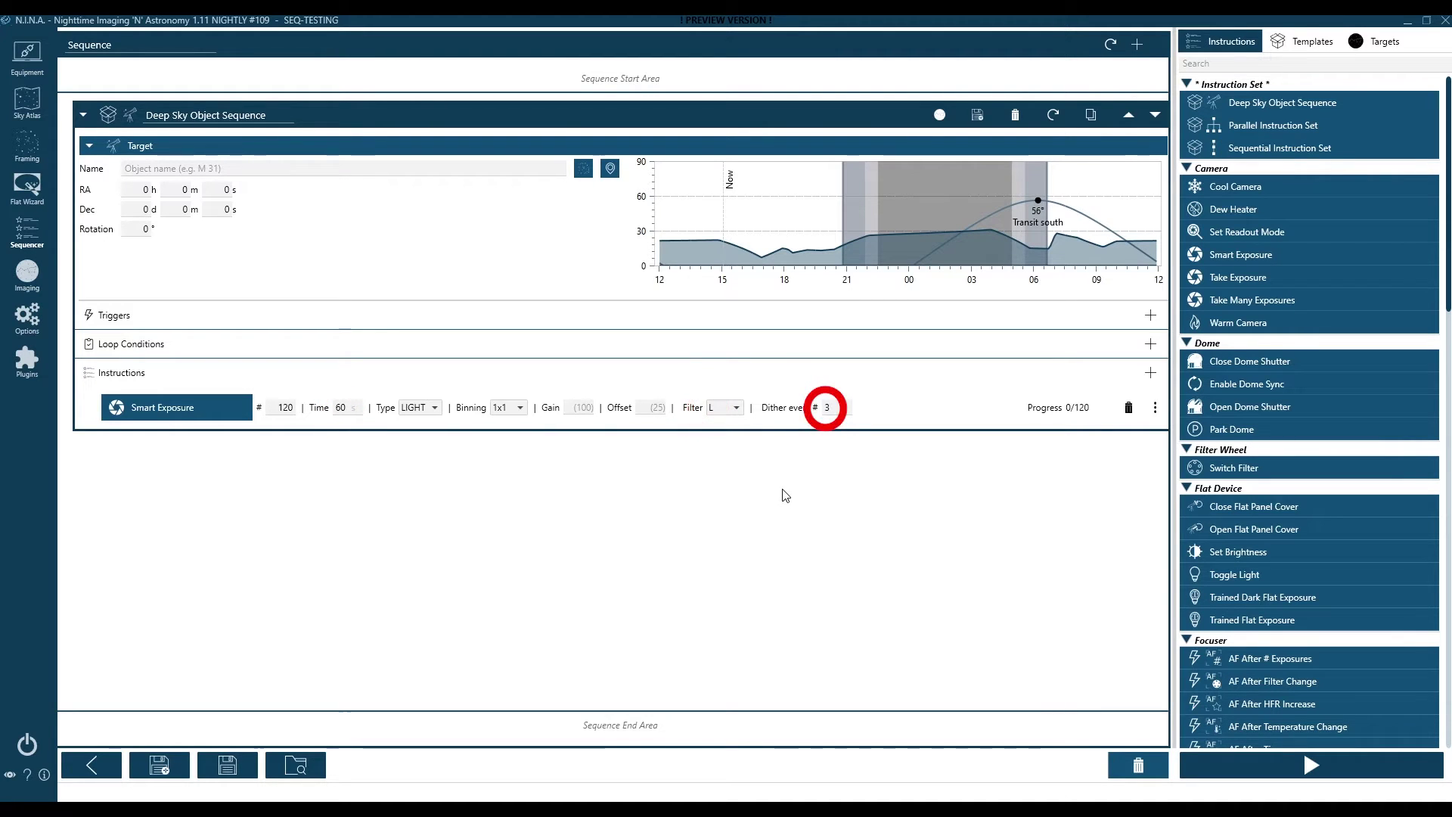
# Duplicate the Smart Exposure three times to make four copies.
pyautogui.click(1155, 407)
pyautogui.click(1091, 432)
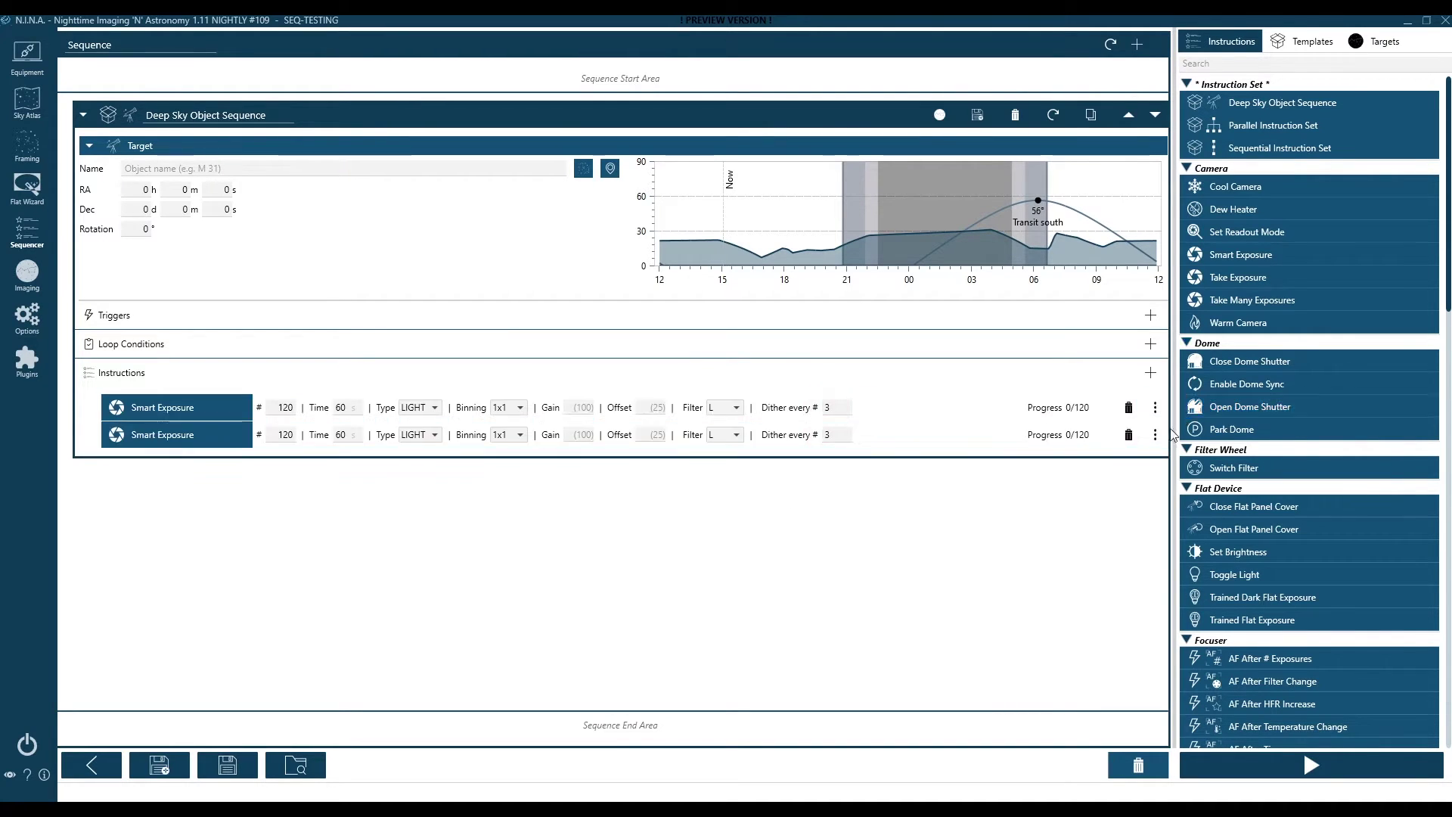
pyautogui.click(1156, 434)
pyautogui.click(1091, 459)
pyautogui.click(1155, 464)
pyautogui.click(1092, 487)
# Set the second, third and fourth exposures' filters to R, G and B.
pyautogui.click(727, 435)
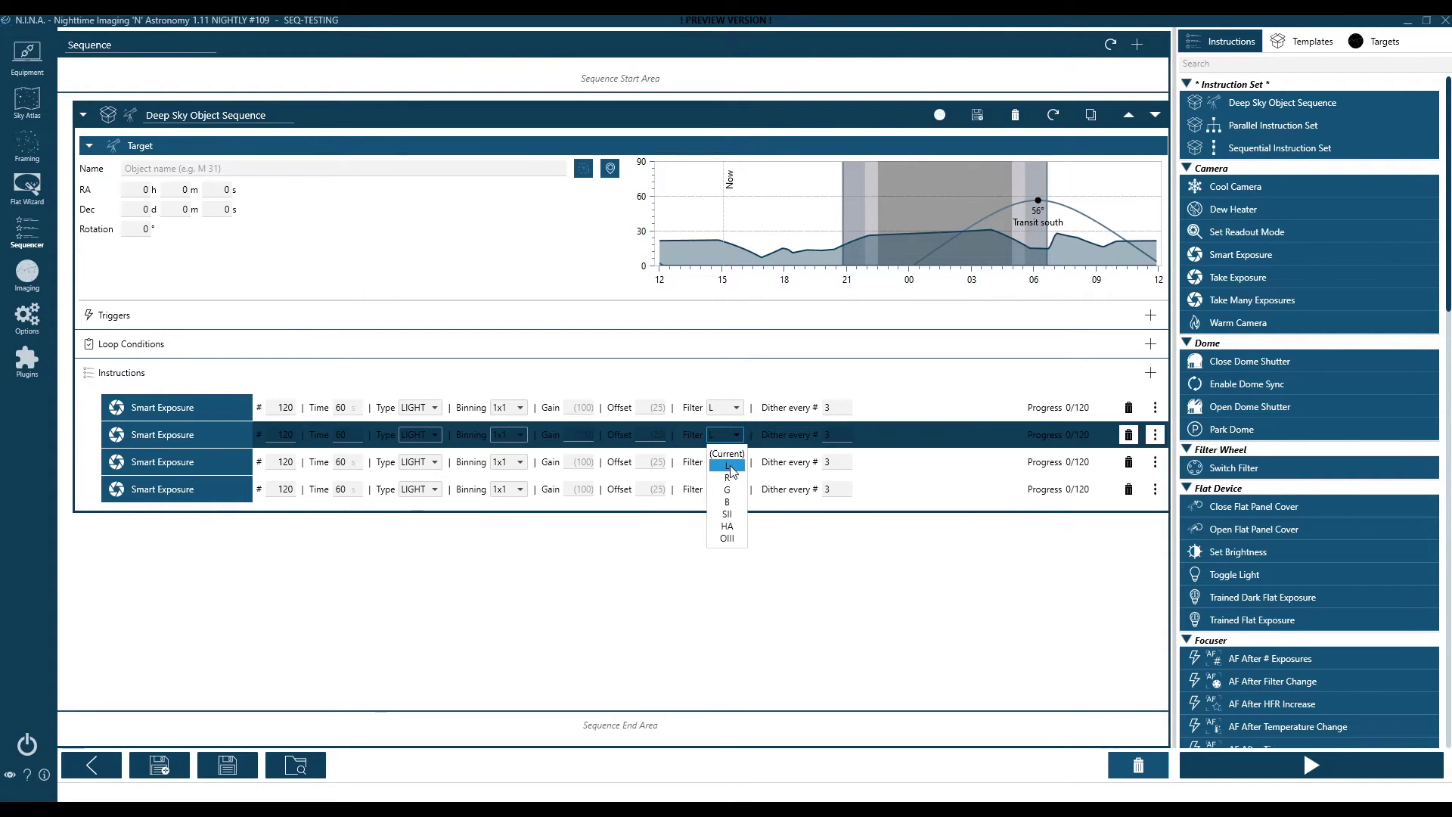
pyautogui.click(727, 478)
pyautogui.click(727, 463)
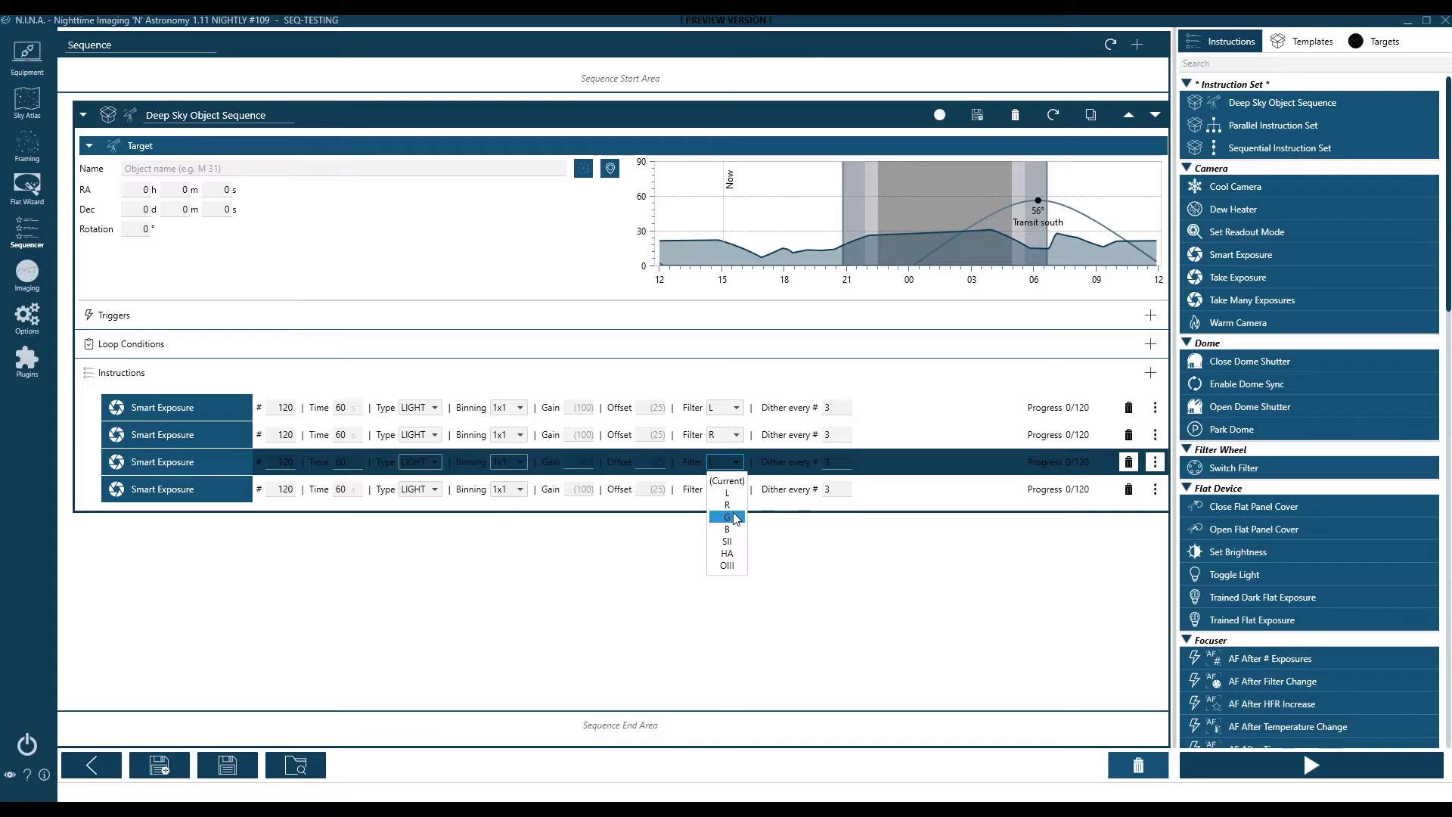
pyautogui.click(727, 516)
pyautogui.click(726, 489)
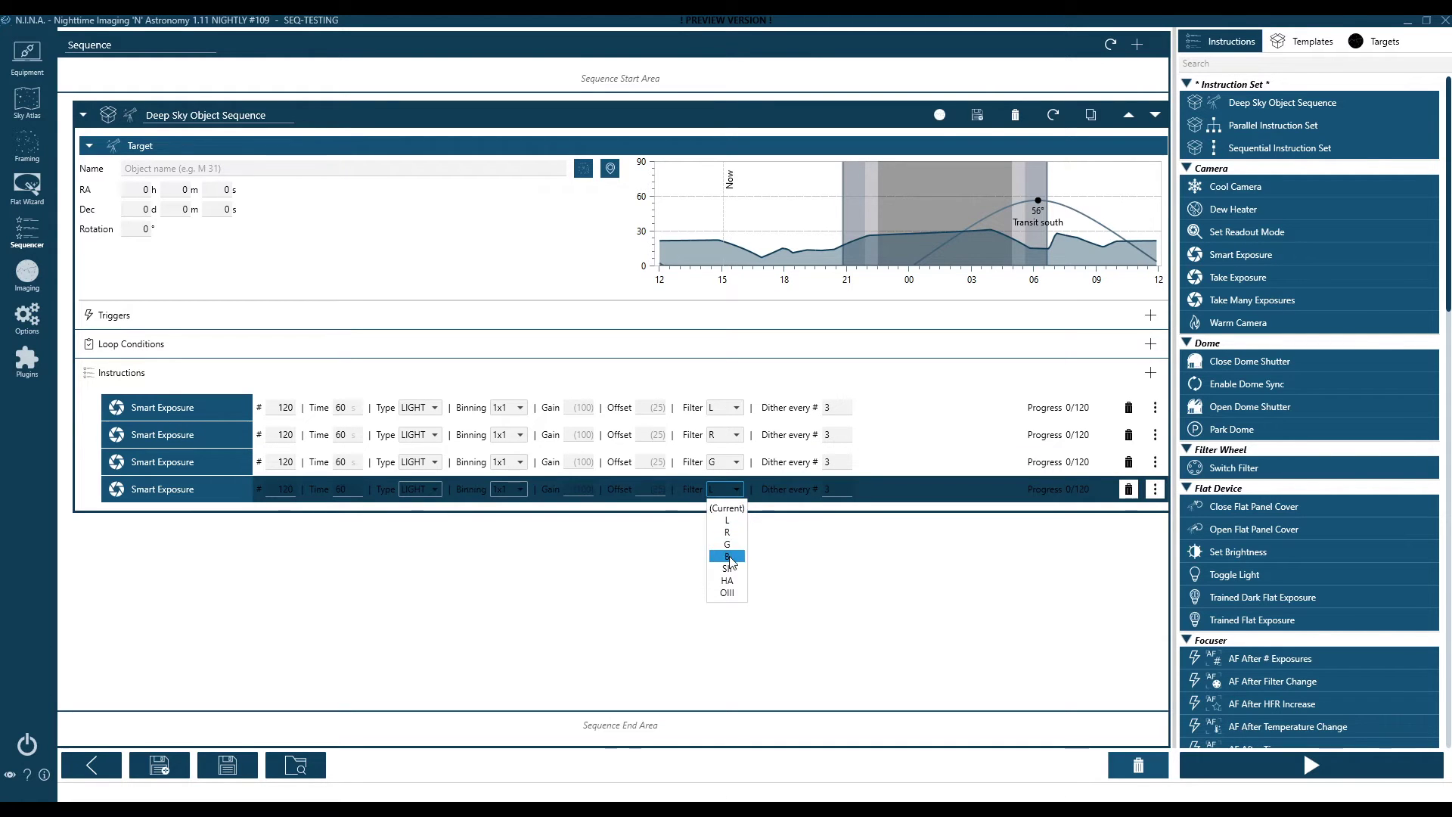
pyautogui.click(727, 556)
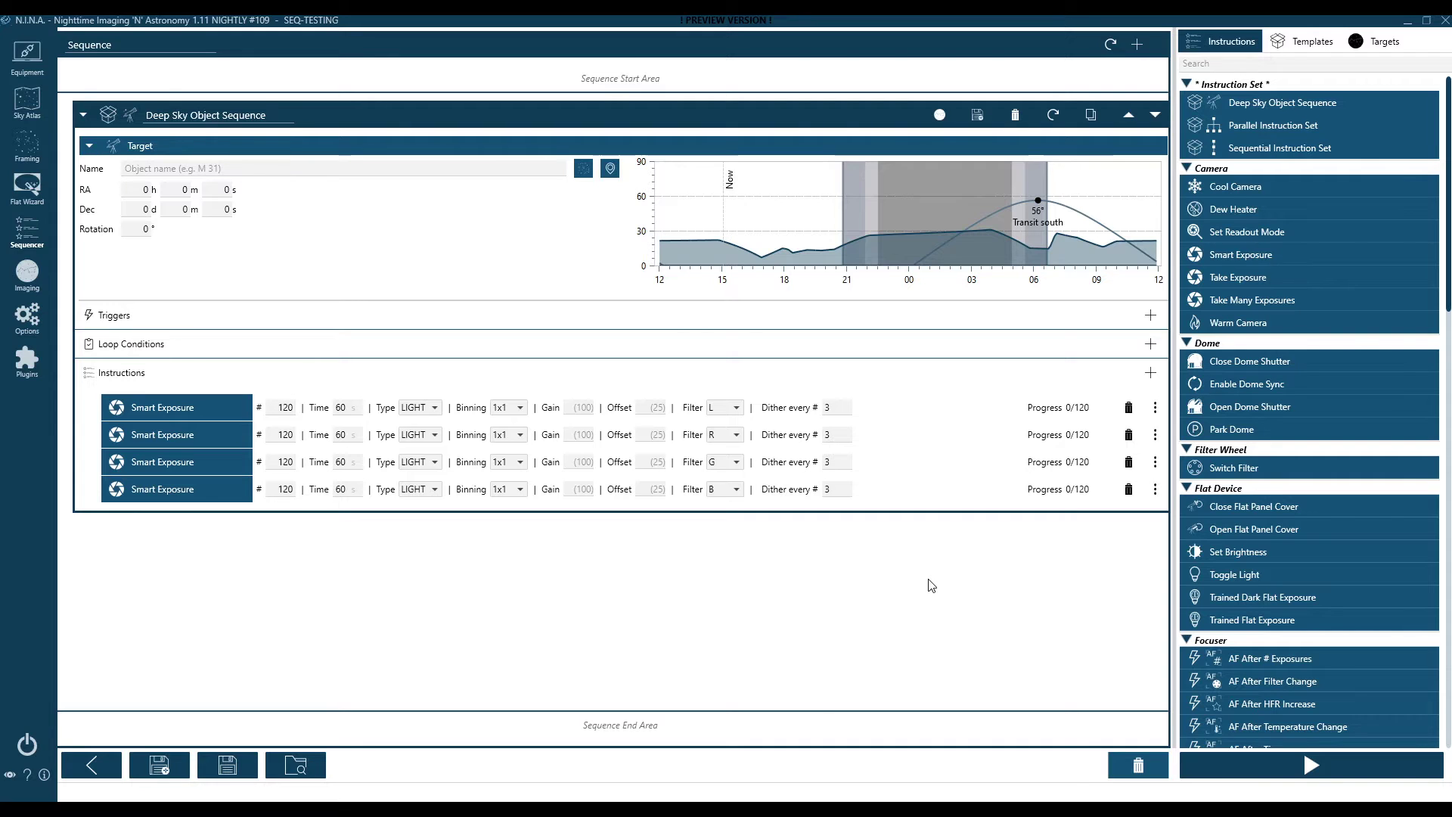
# Add AF After Filter Change and AF After HFR Increase triggers, then duplicate the B exposure.
pyautogui.moveTo(1244, 683); pyautogui.dragTo(242, 321)
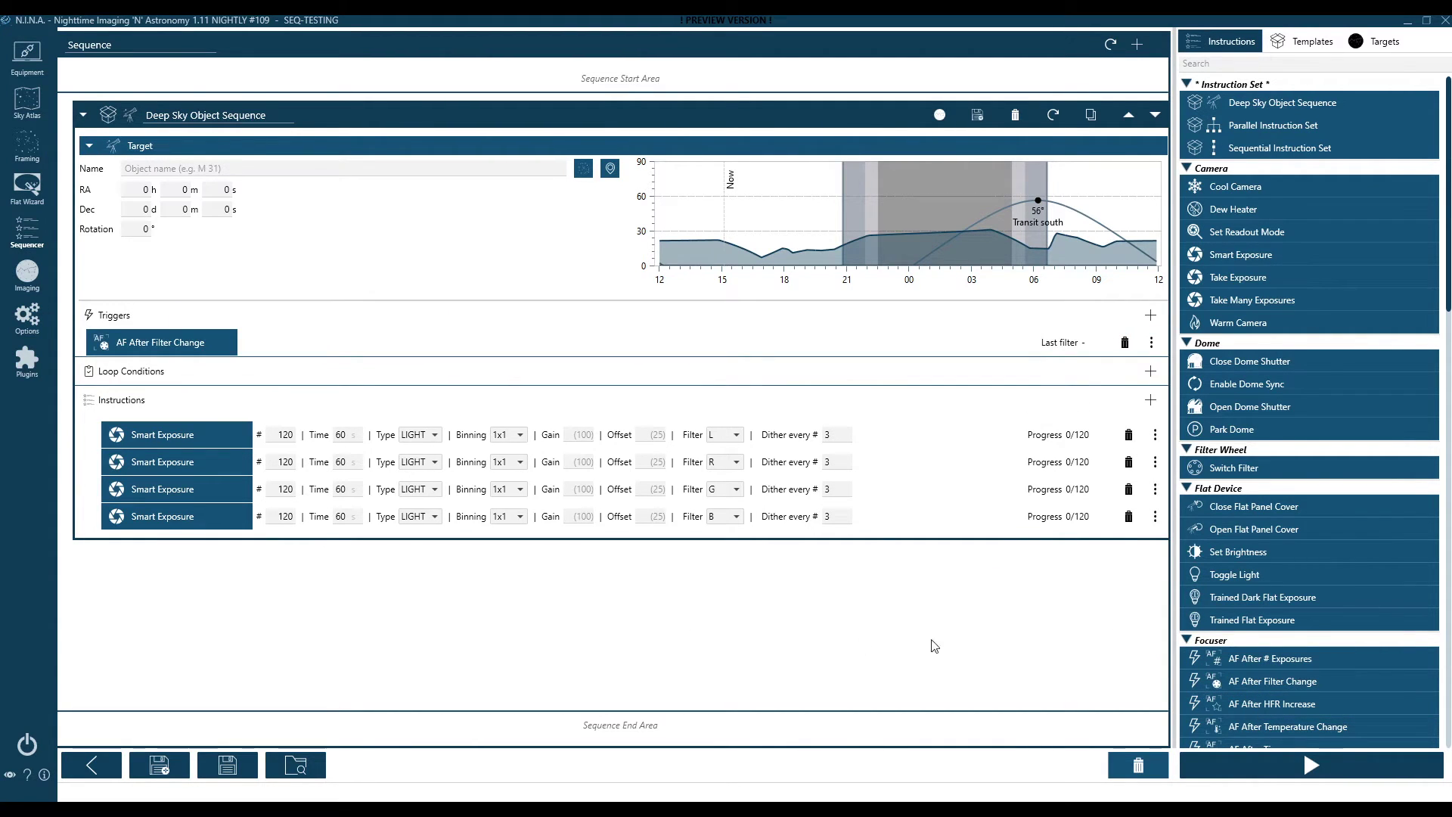
pyautogui.moveTo(1271, 703); pyautogui.dragTo(181, 324)
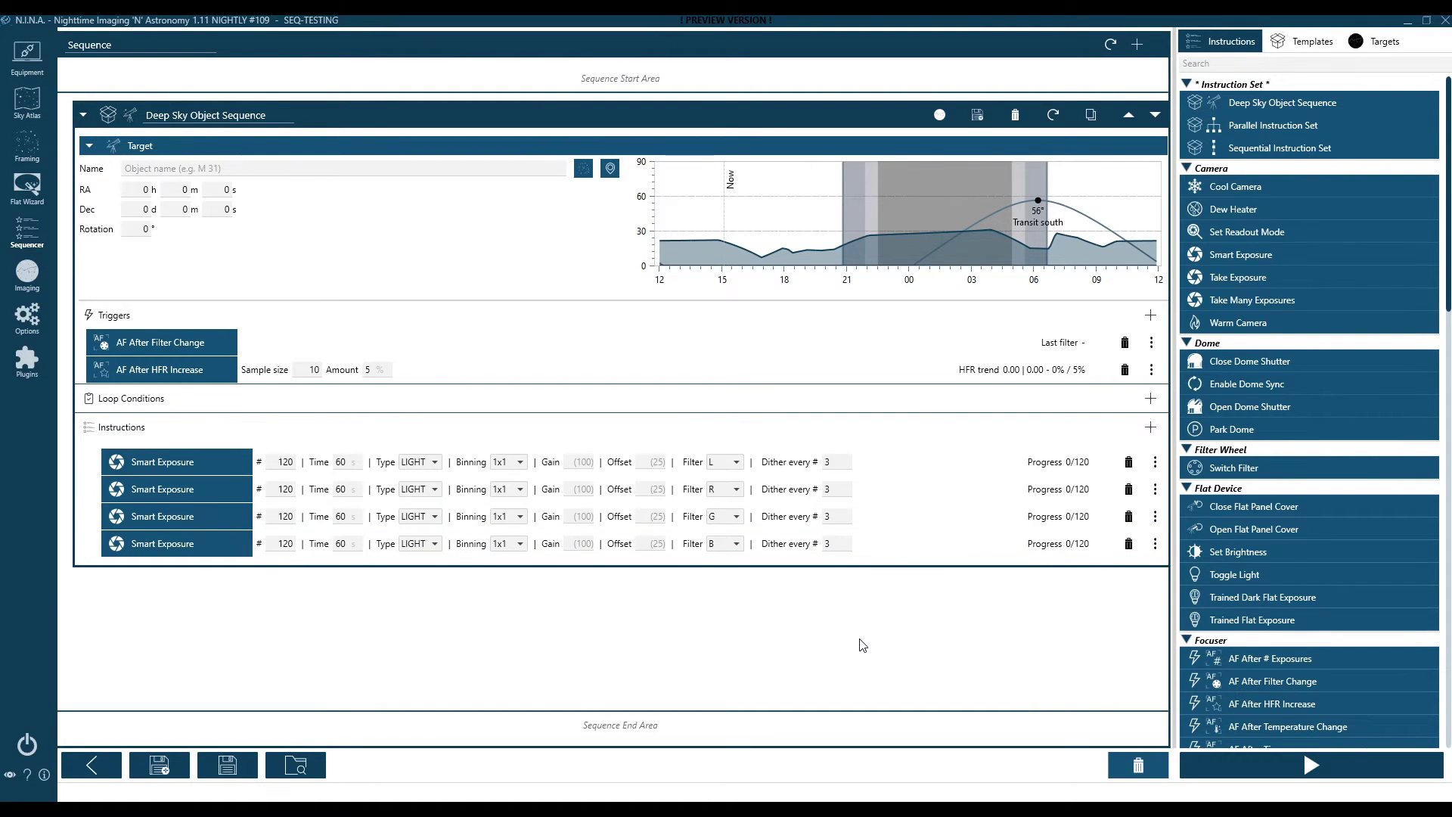
pyautogui.click(1155, 545)
pyautogui.click(1186, 561)
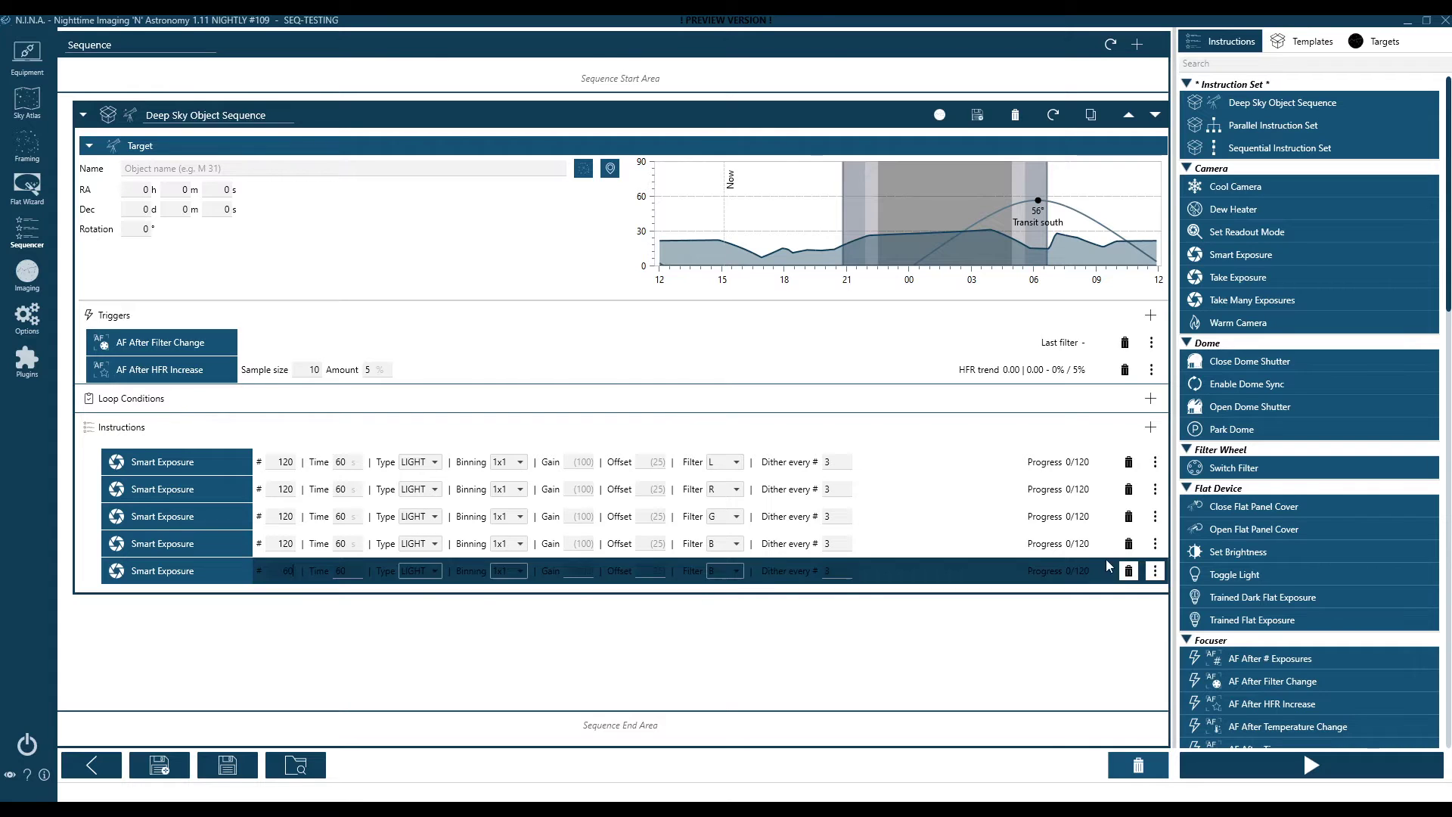
# Duplicate the fifth Smart Exposure to make eight exposures in total.
pyautogui.click(1155, 572)
pyautogui.click(1091, 596)
pyautogui.click(1090, 596)
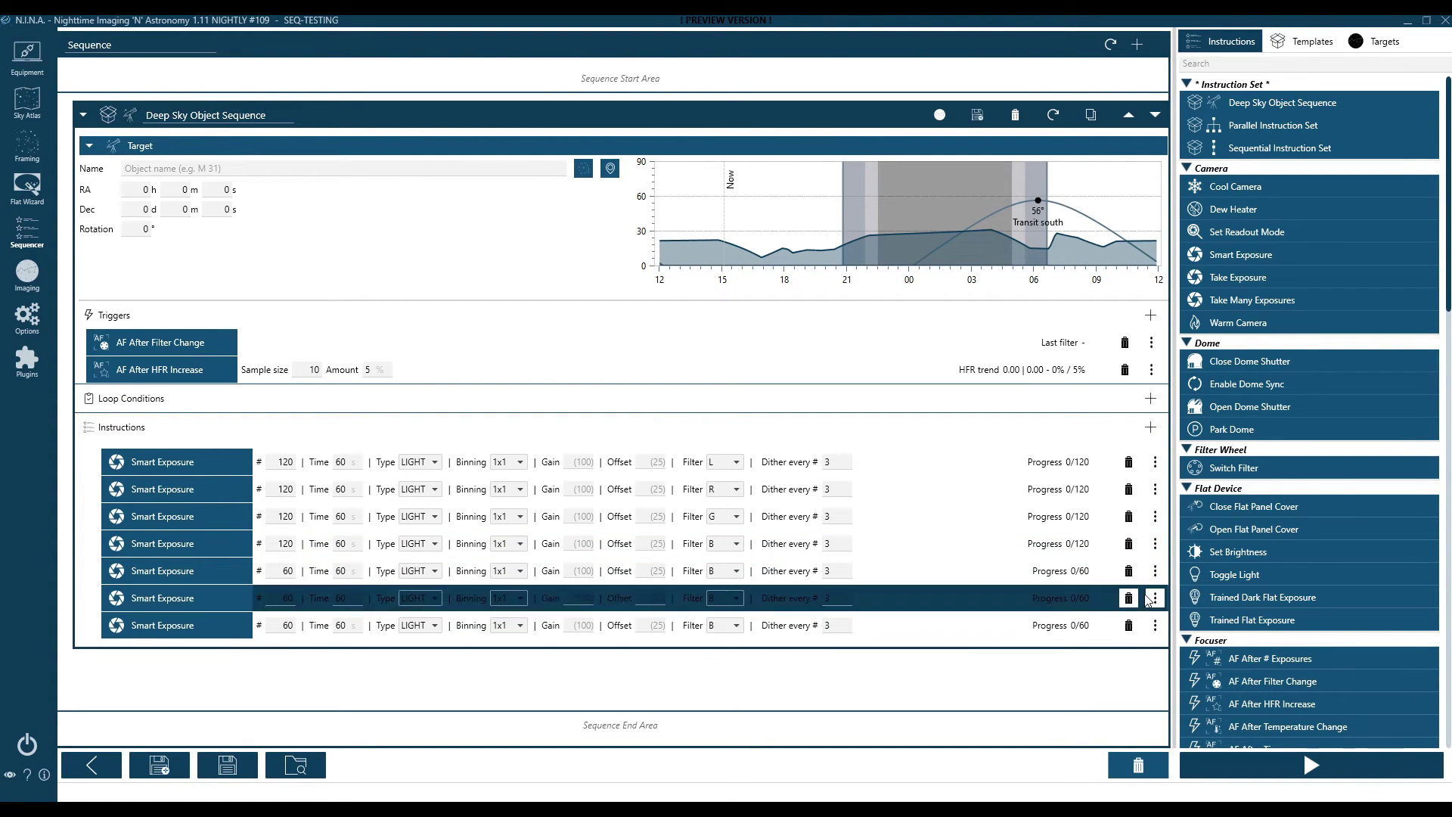
pyautogui.click(1155, 630)
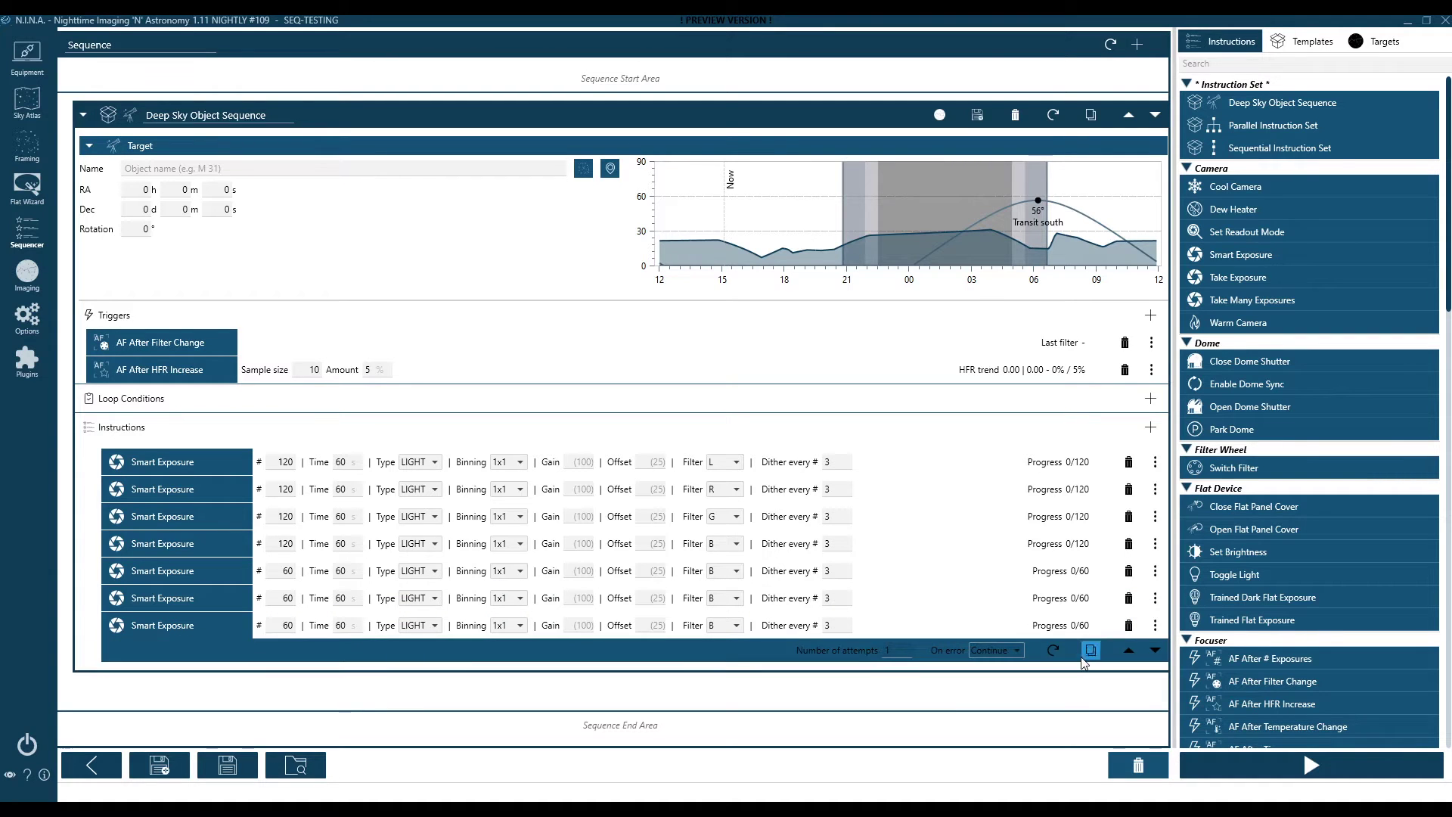
pyautogui.click(1090, 655)
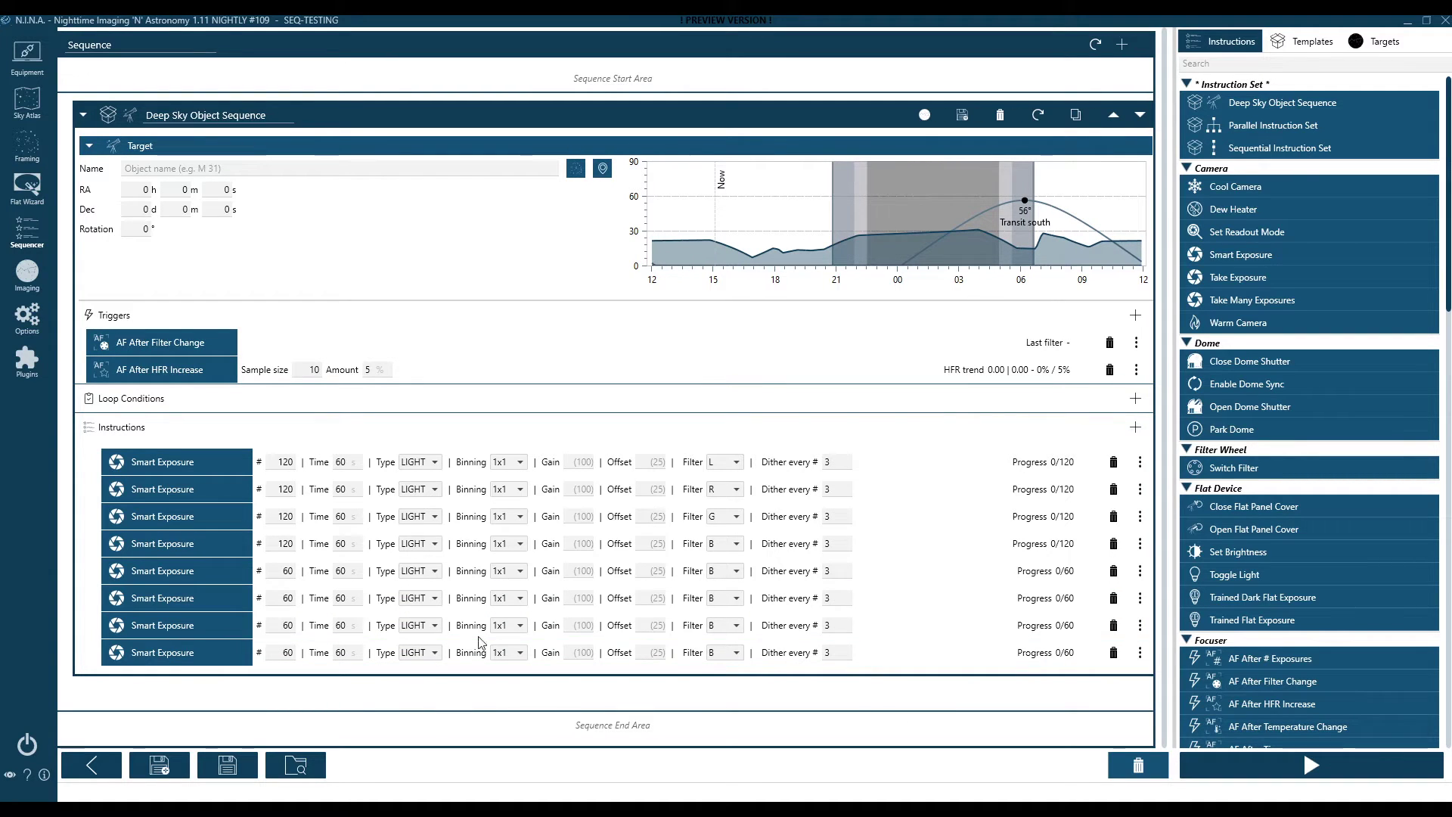
# Set exposures five to eight to filters L, R, G and B.
pyautogui.click(726, 571)
pyautogui.click(727, 602)
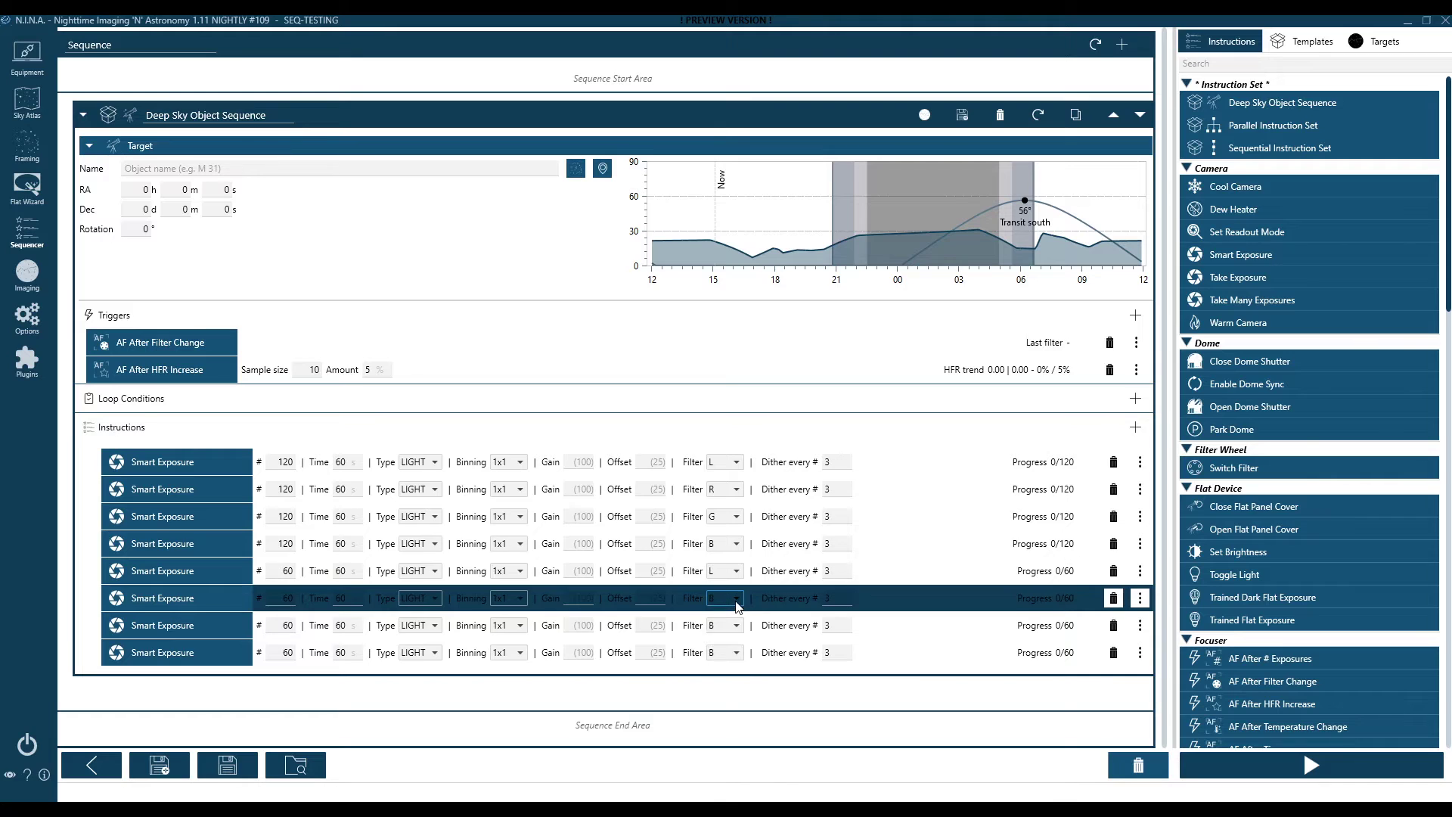
pyautogui.click(728, 598)
pyautogui.click(727, 641)
pyautogui.click(735, 627)
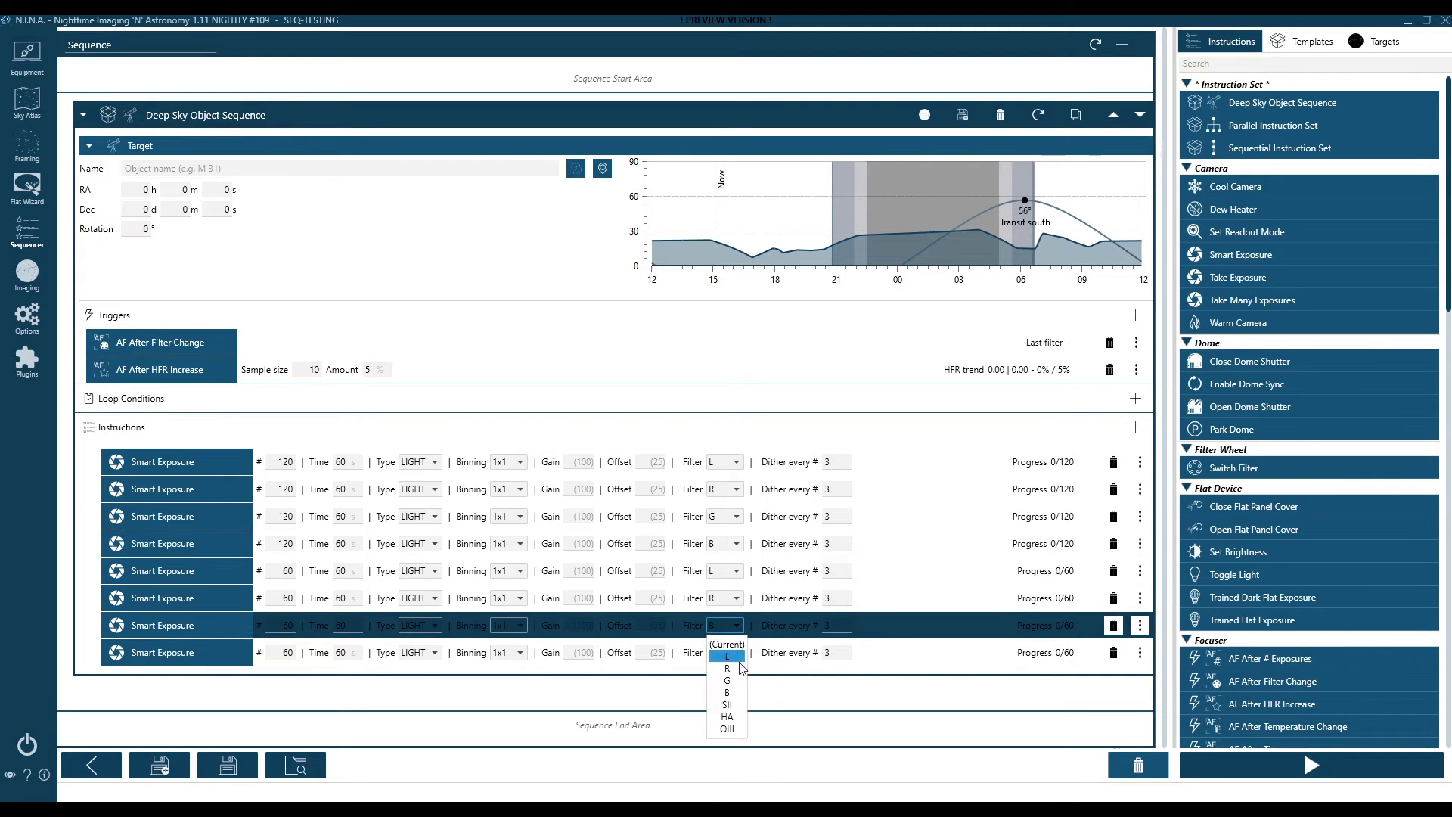
pyautogui.click(728, 680)
pyautogui.click(734, 655)
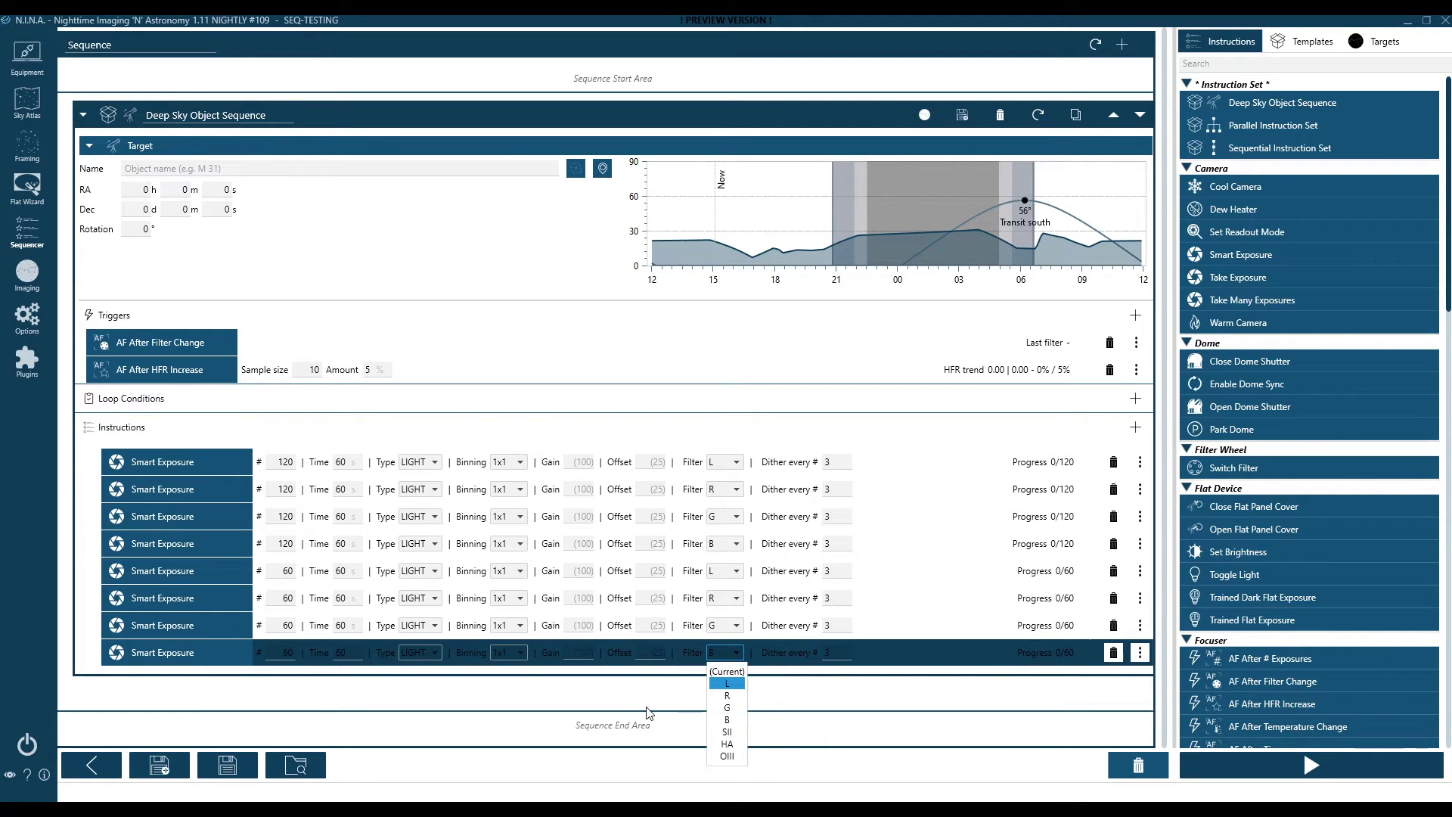
pyautogui.click(727, 719)
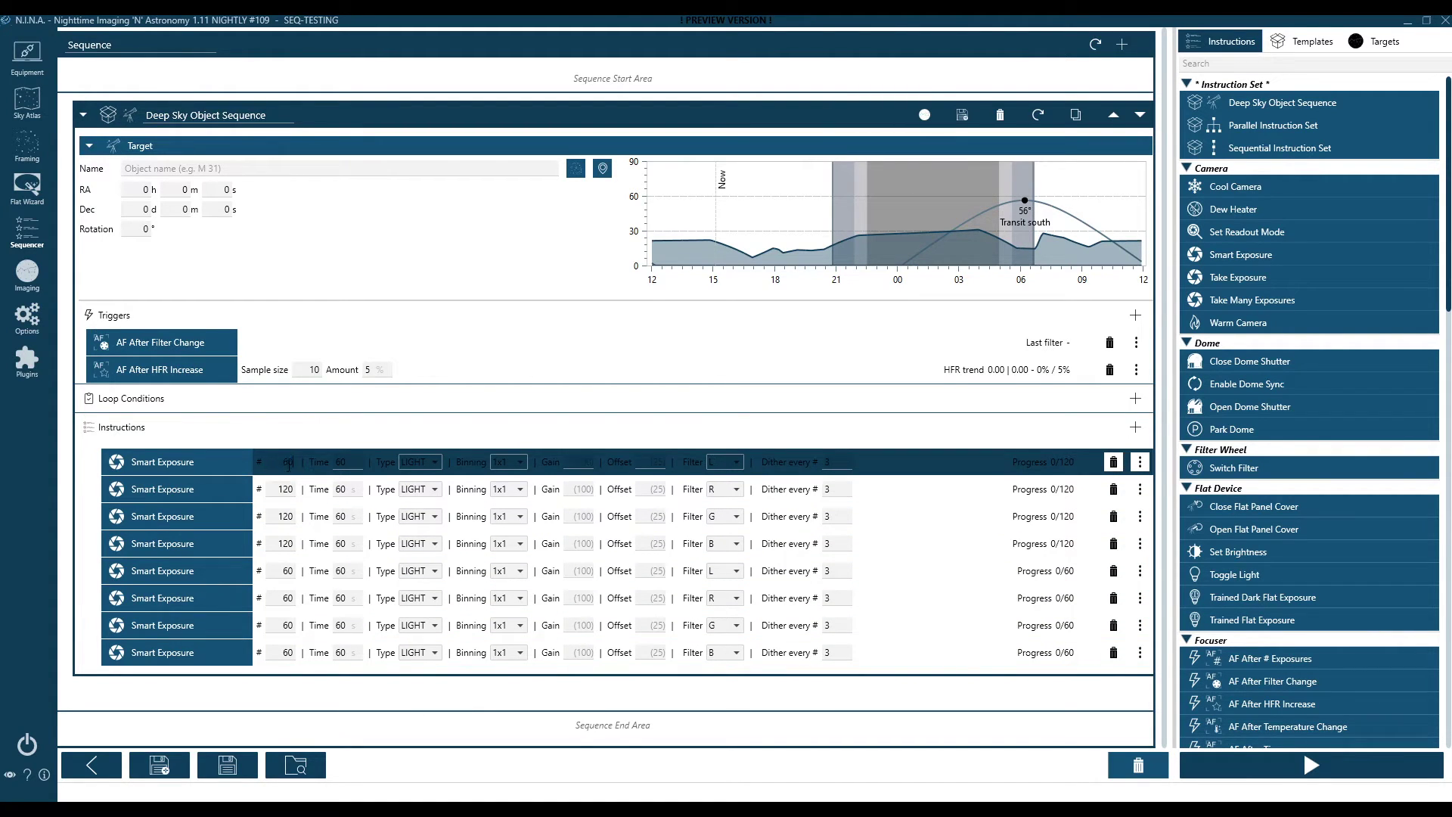
# Reduce the remaining 120-frame Smart Exposures to 60 frames each.
pyautogui.doubleClick(286, 490)
pyautogui.write('60')
pyautogui.doubleClick(286, 517)
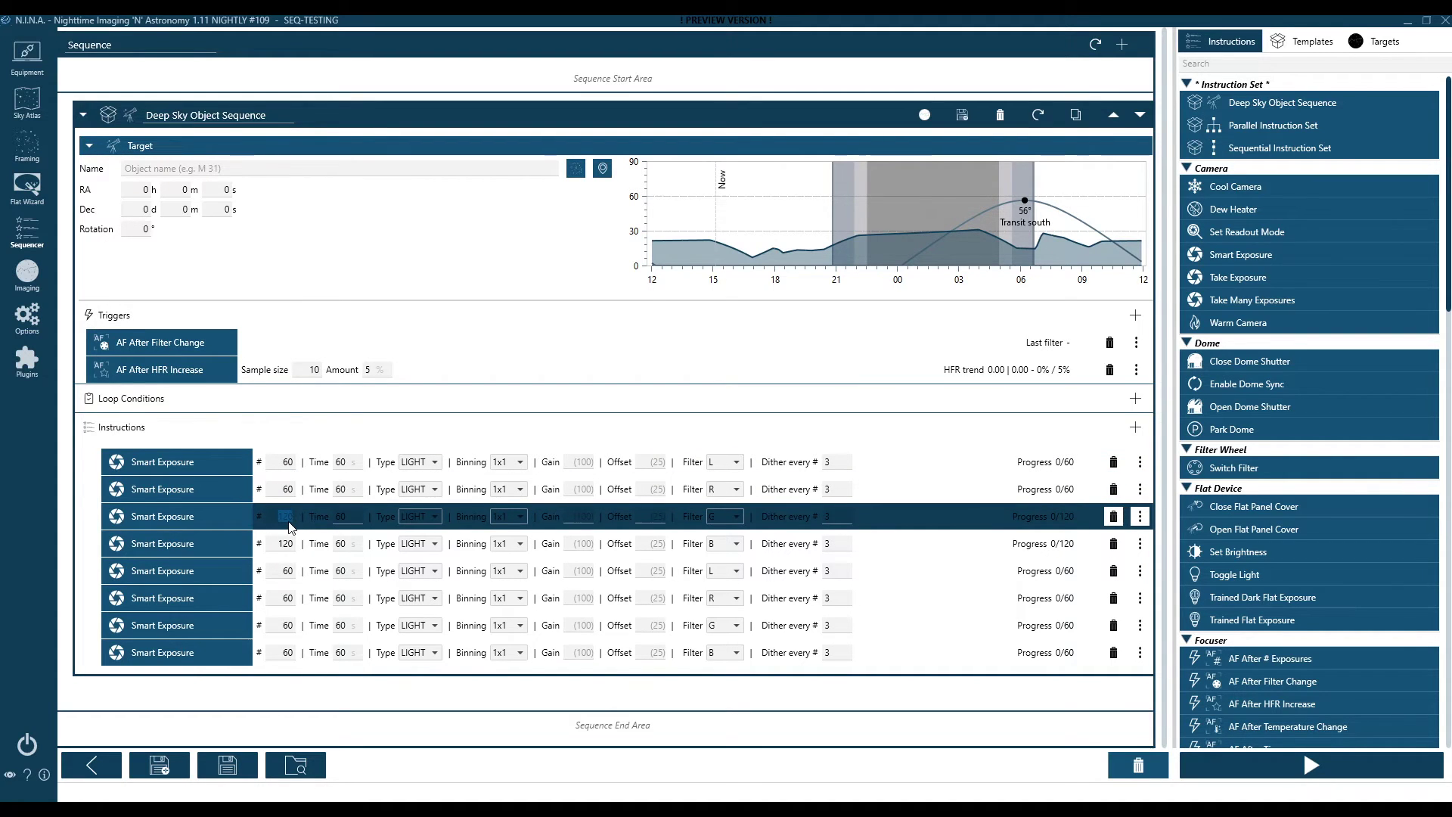
pyautogui.write('60')
pyautogui.doubleClick(286, 544)
pyautogui.write('60')
pyautogui.click(325, 700)
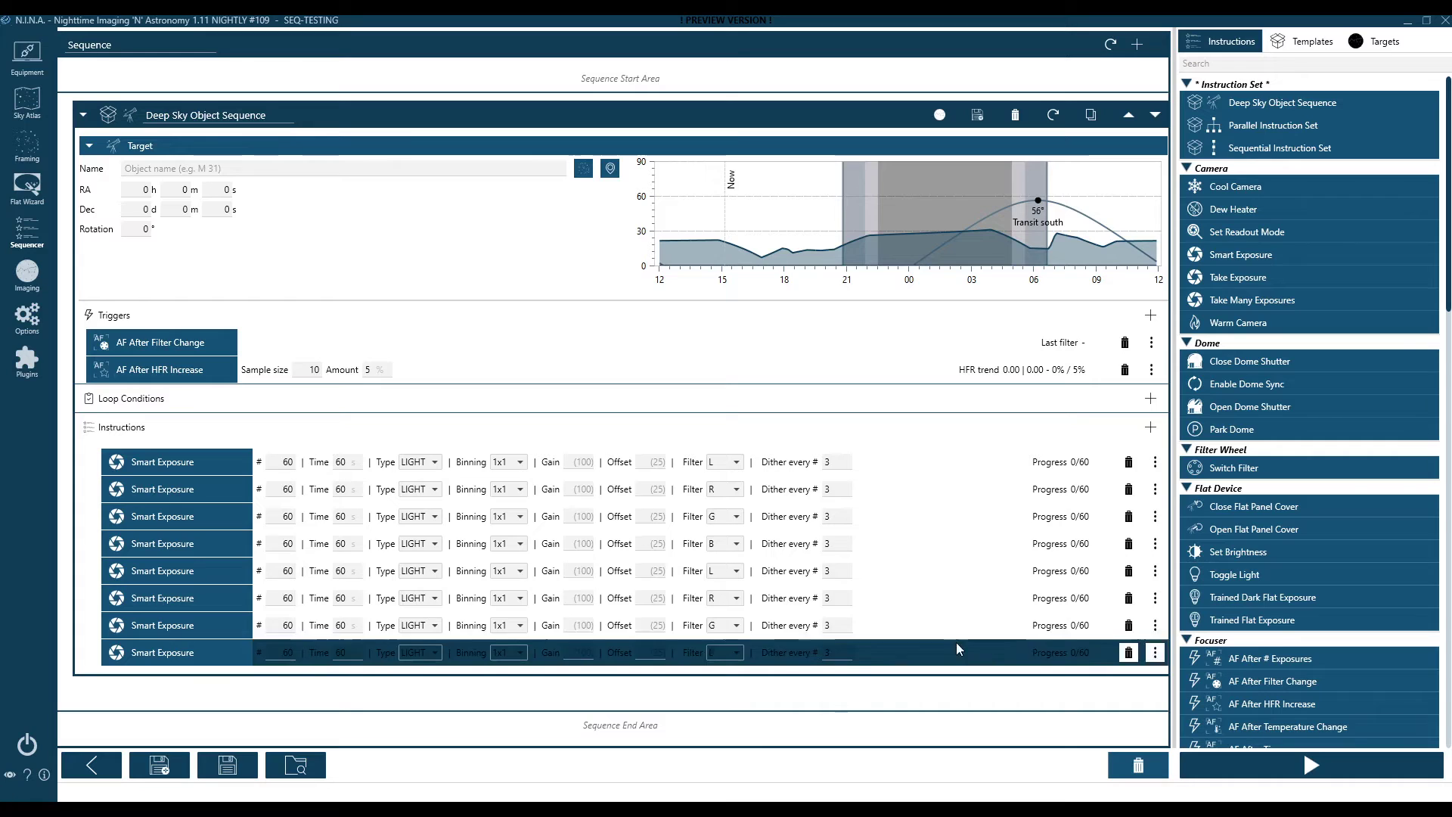
# Add a Loop Until Time condition set to Nautical Dawn, plus a Loop While Altitude Above Horizon condition.
pyautogui.click(1153, 402)
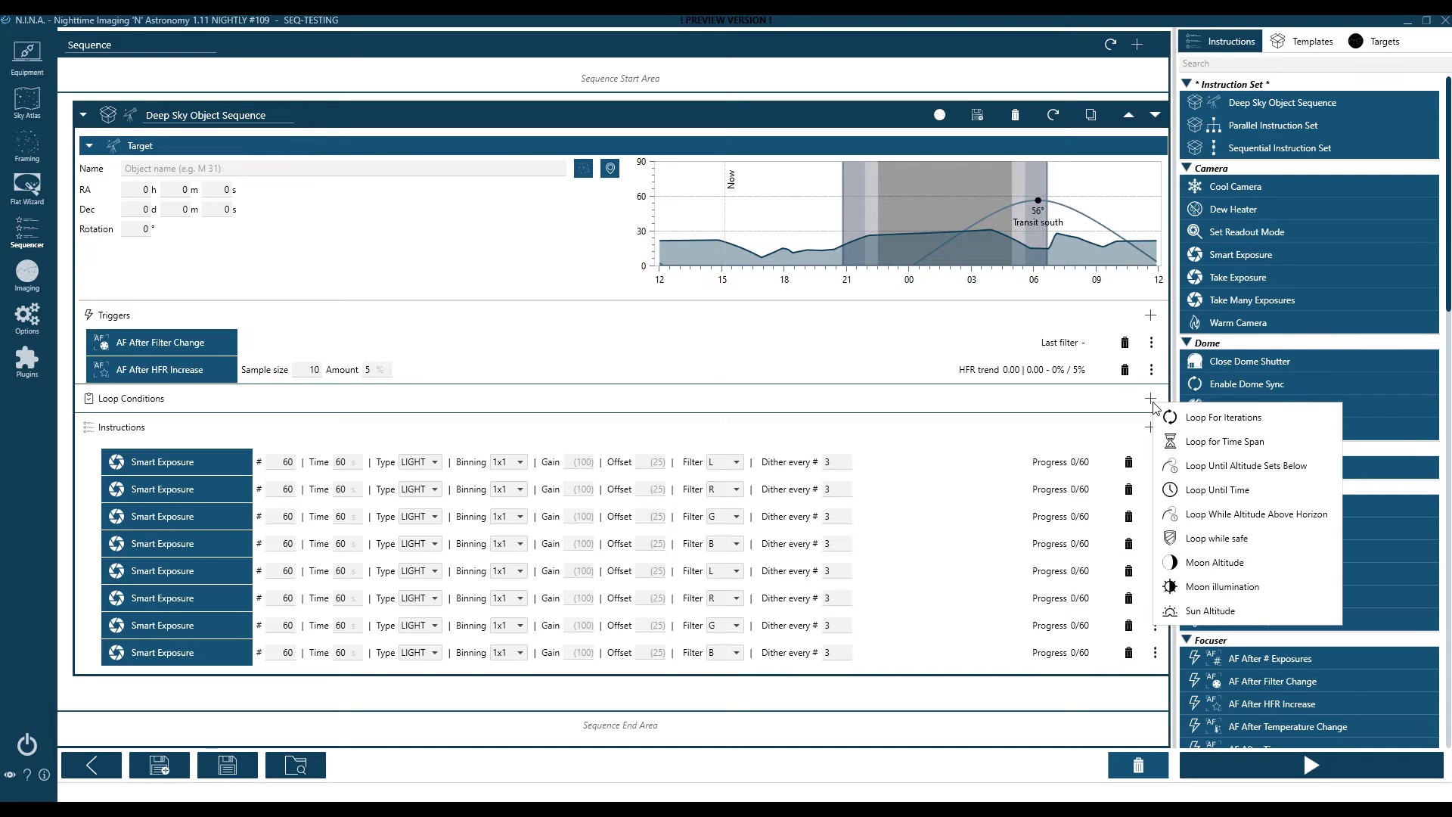
pyautogui.click(1153, 398)
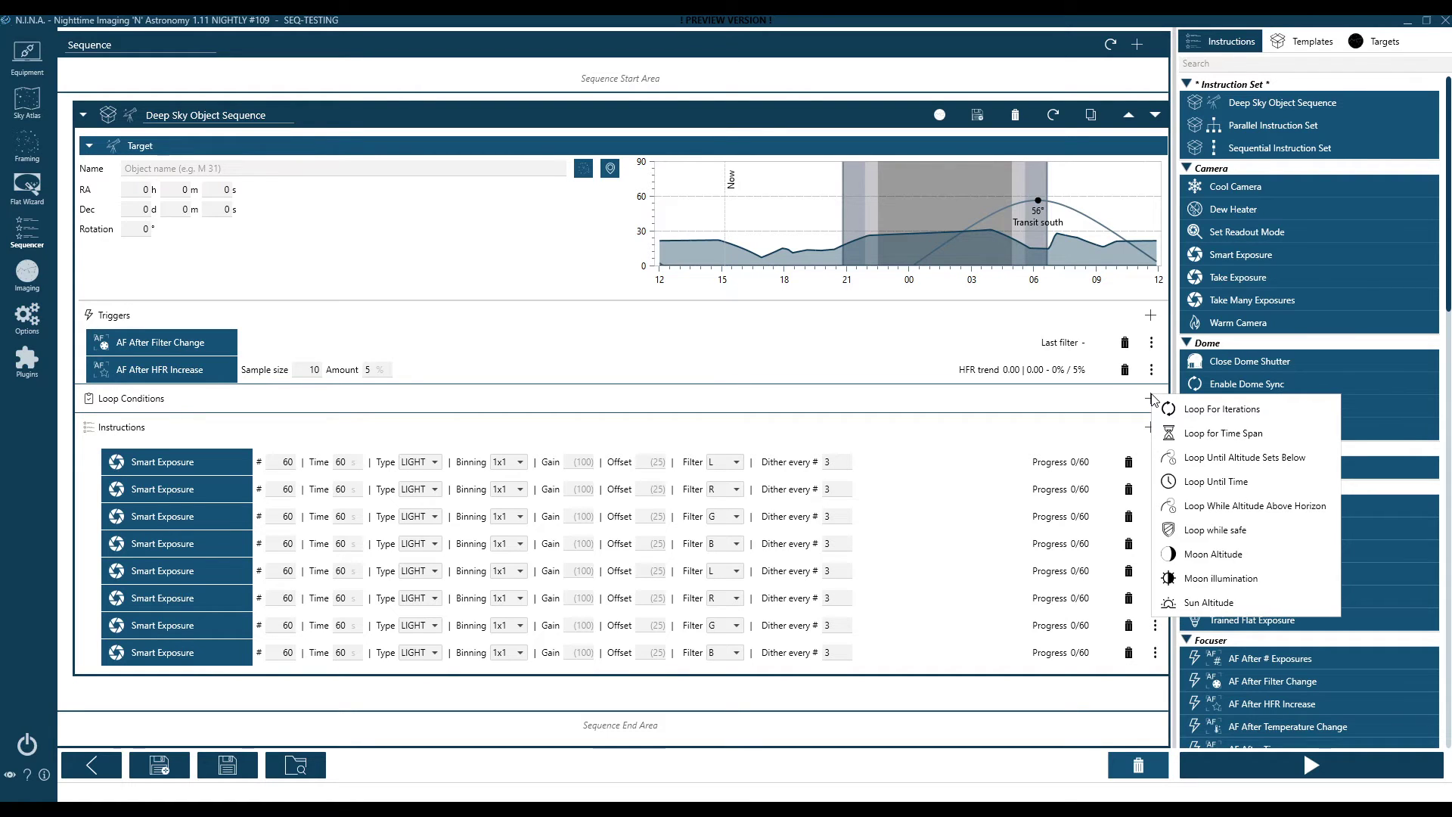
pyautogui.click(1216, 482)
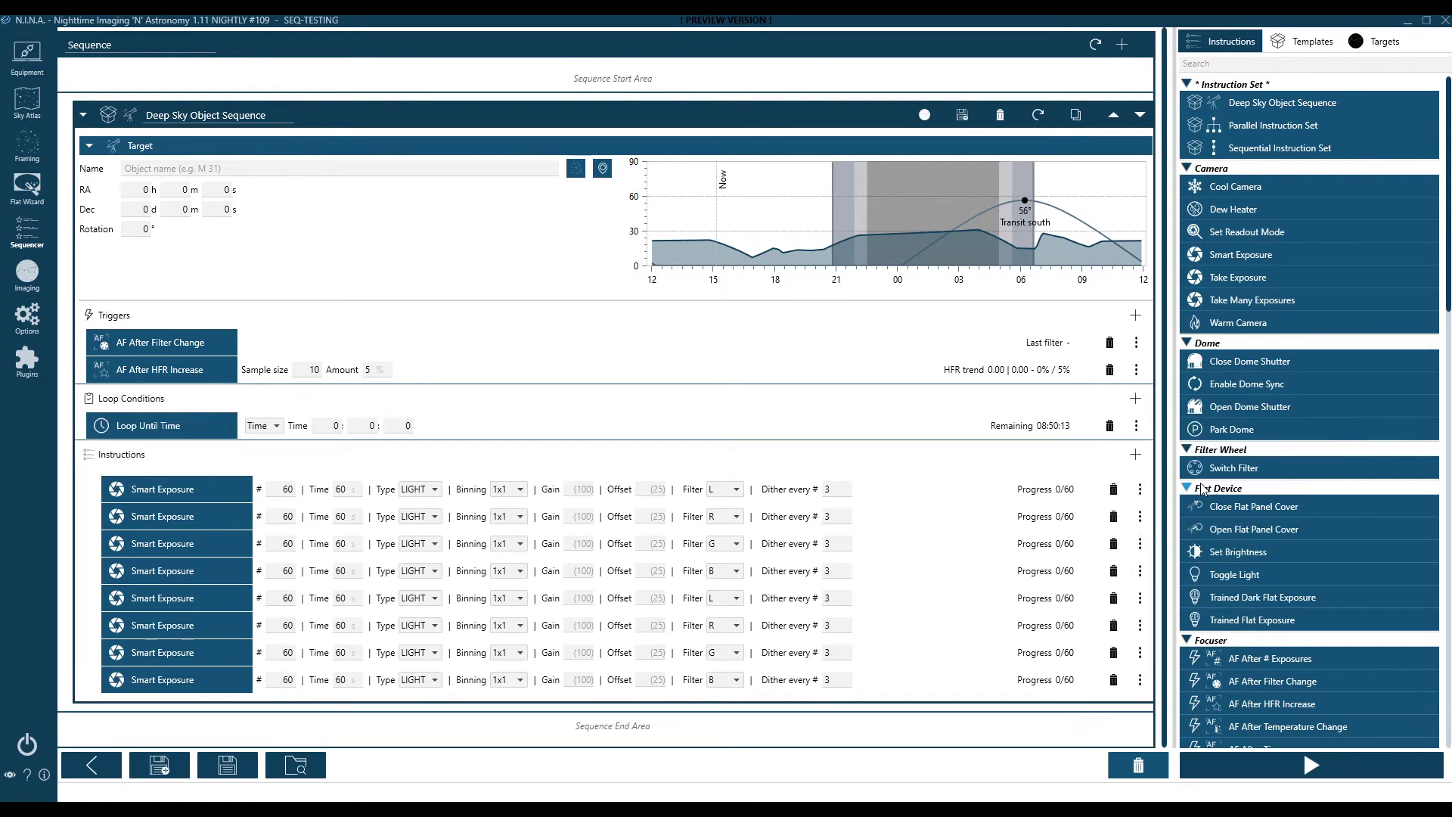
pyautogui.click(265, 426)
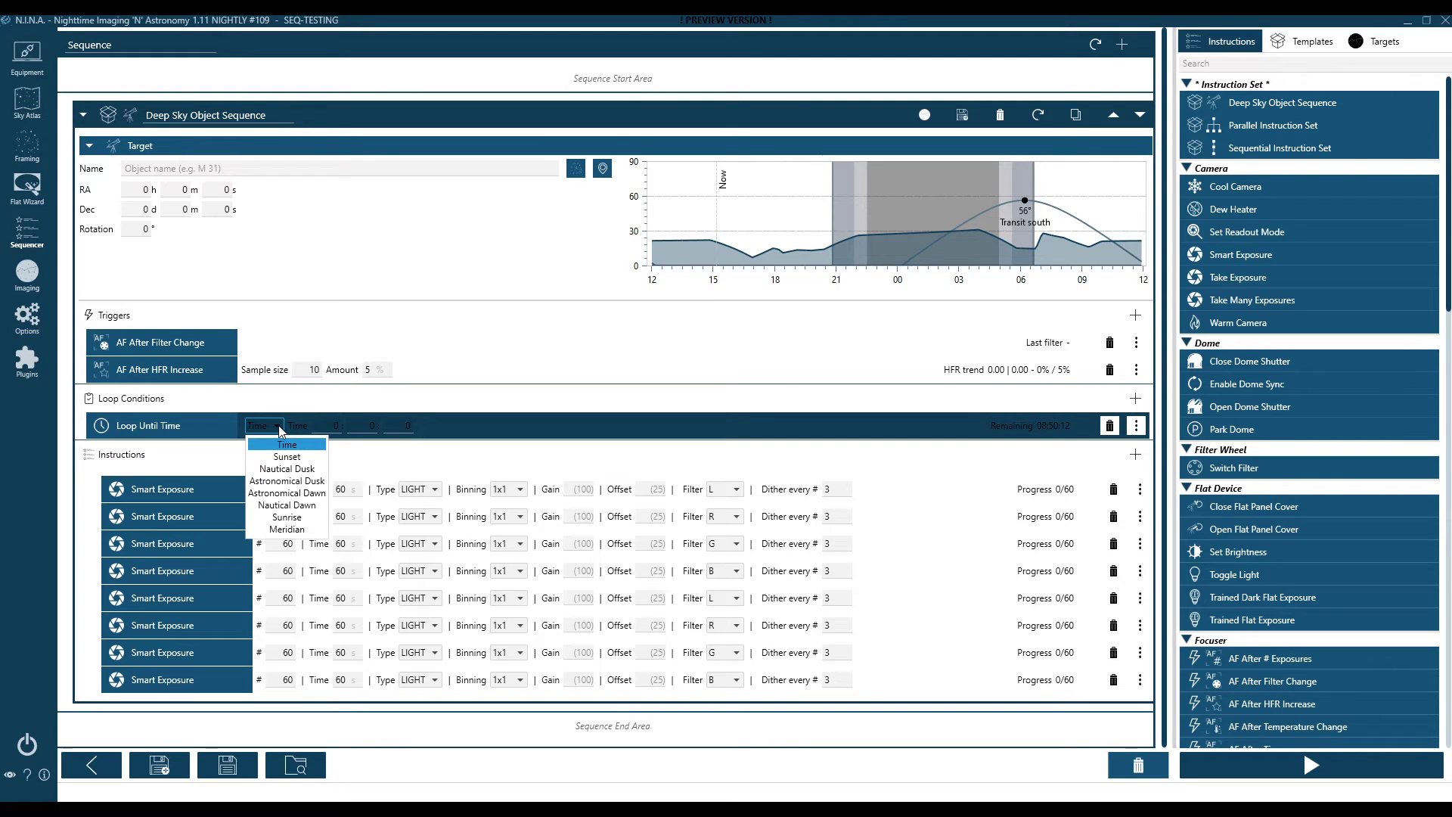
pyautogui.click(286, 505)
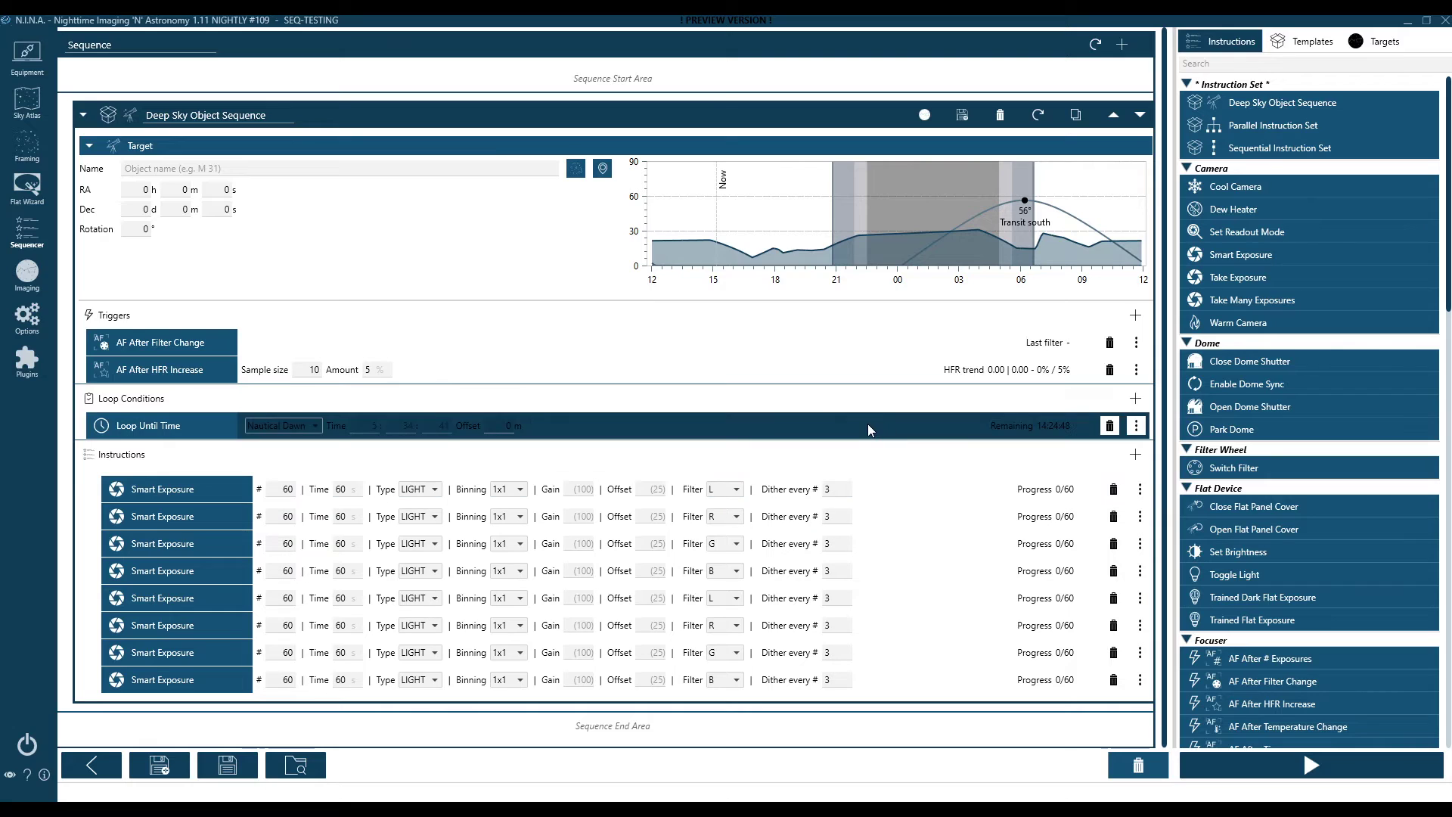
pyautogui.click(1138, 401)
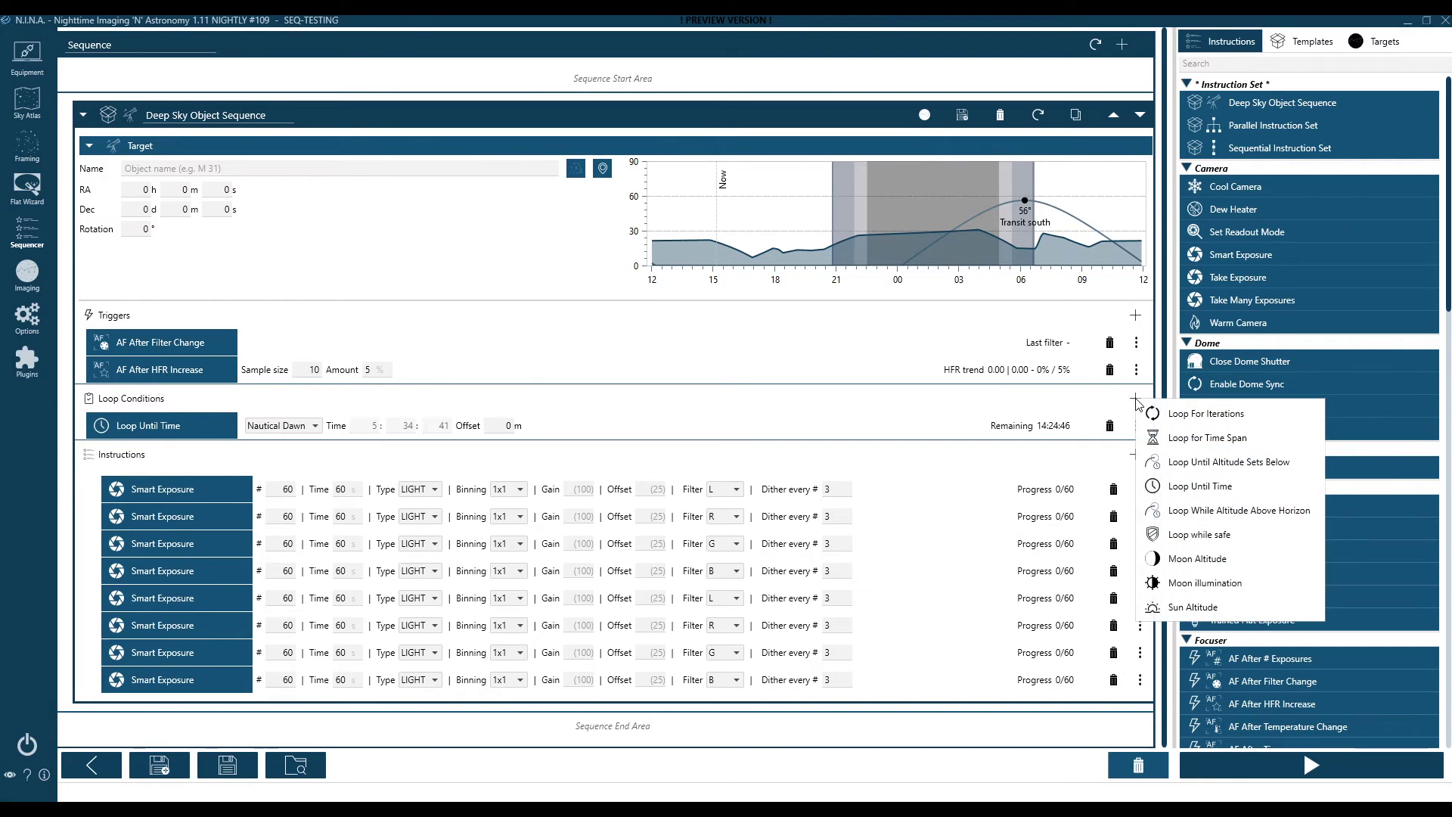
pyautogui.click(1264, 515)
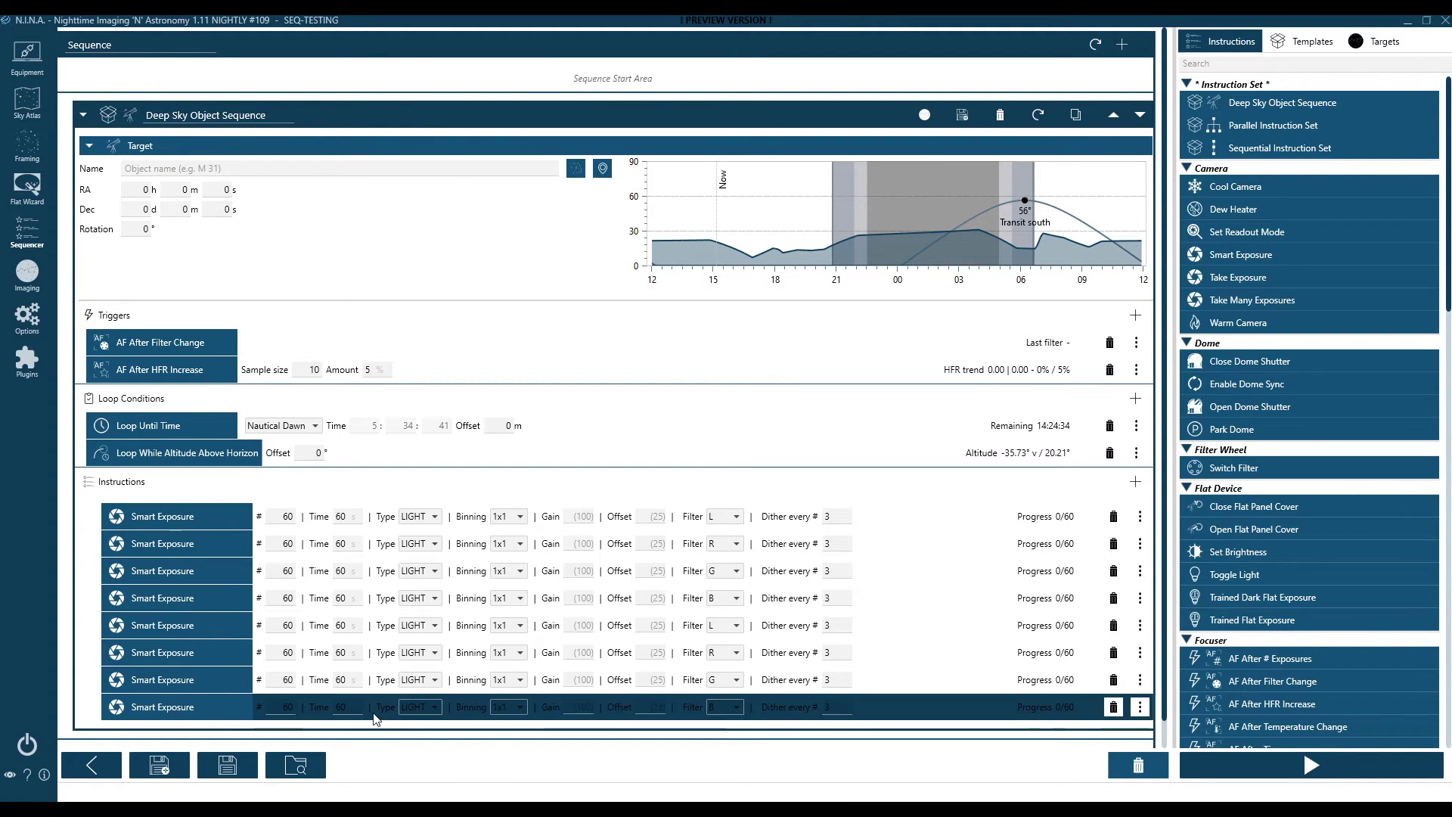
# Delete the four repeated L, R, G, B Smart Exposure rows.
pyautogui.click(1115, 627)
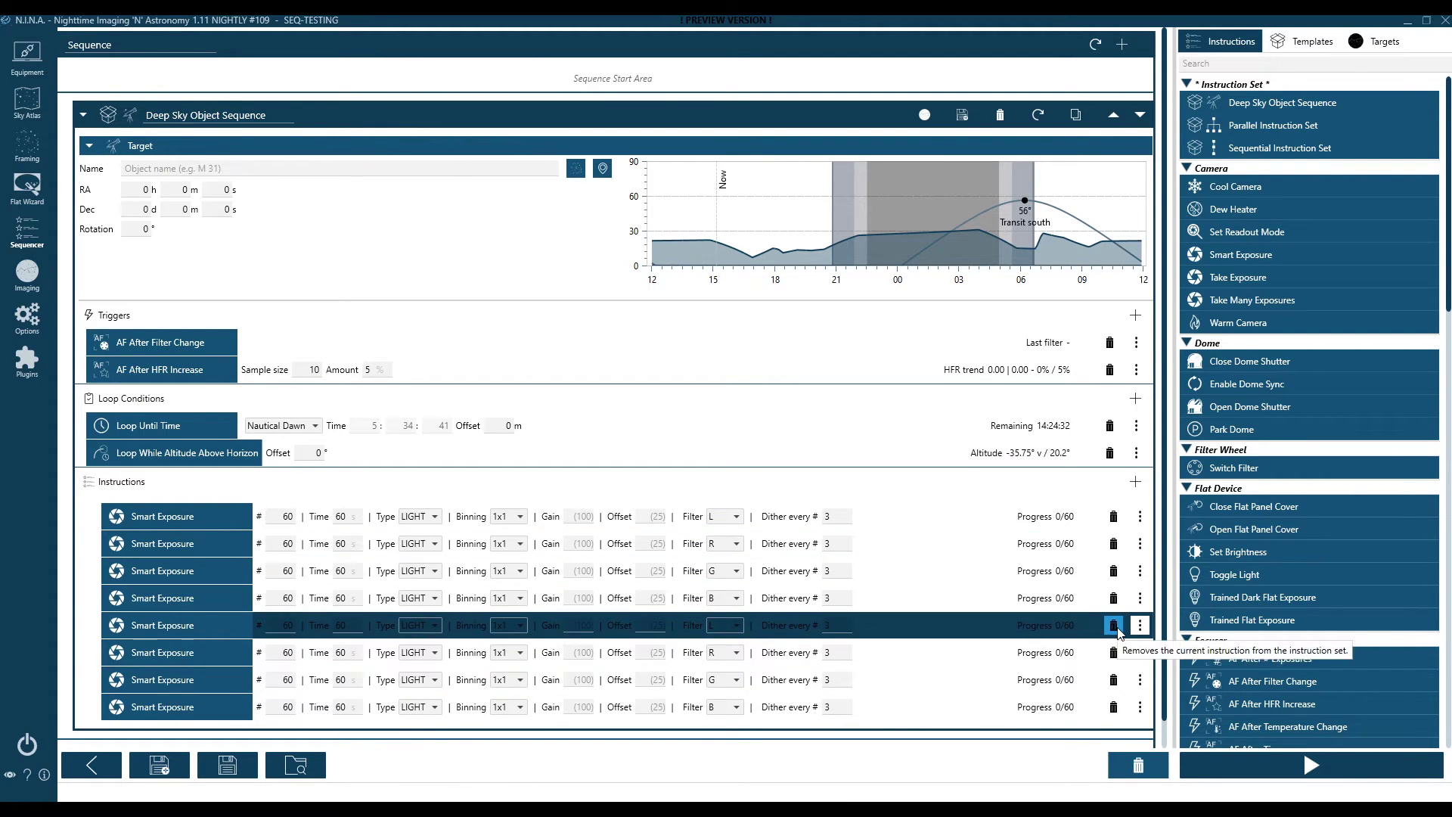
pyautogui.click(1115, 626)
pyautogui.click(1127, 626)
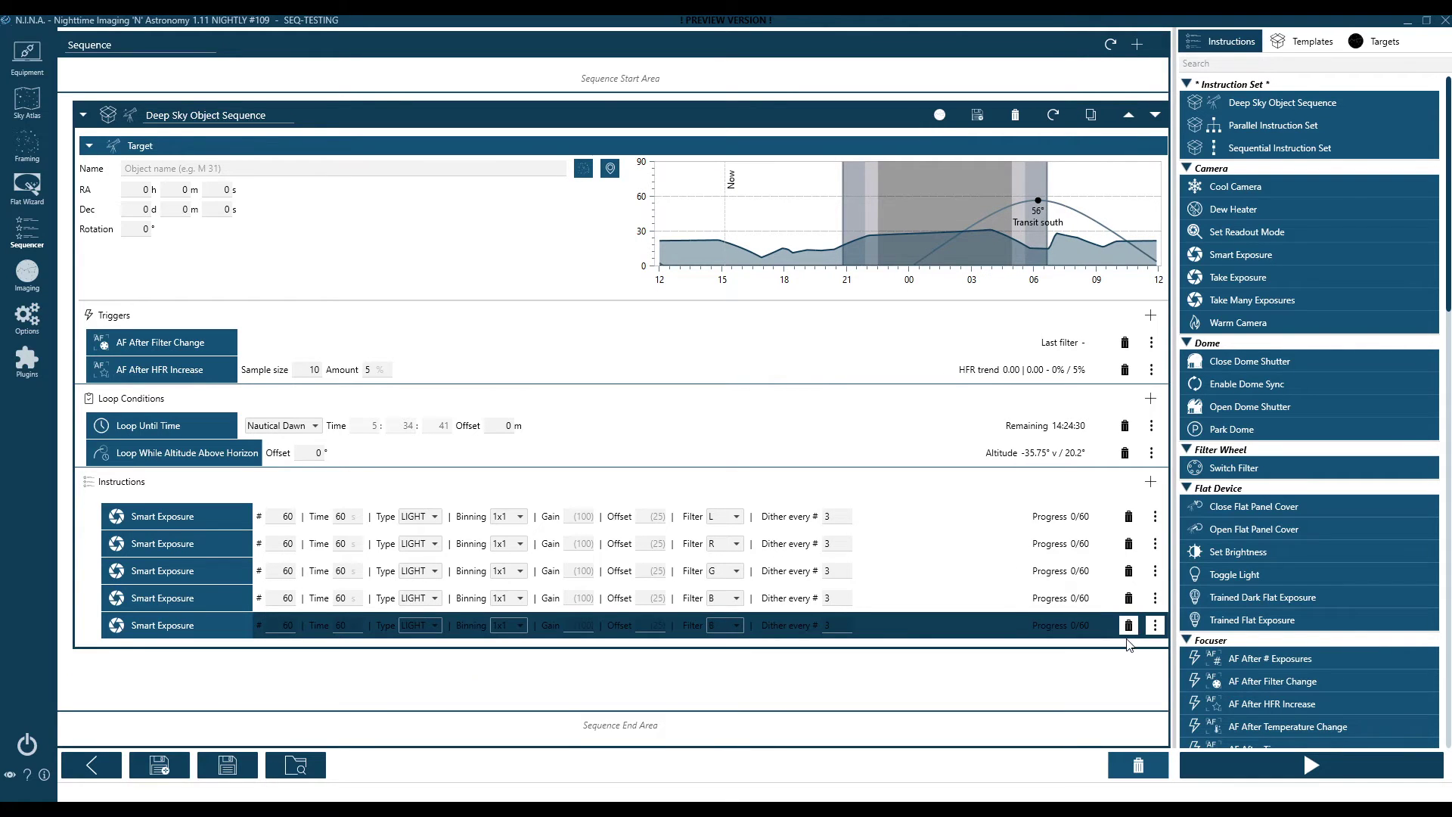
pyautogui.click(1127, 626)
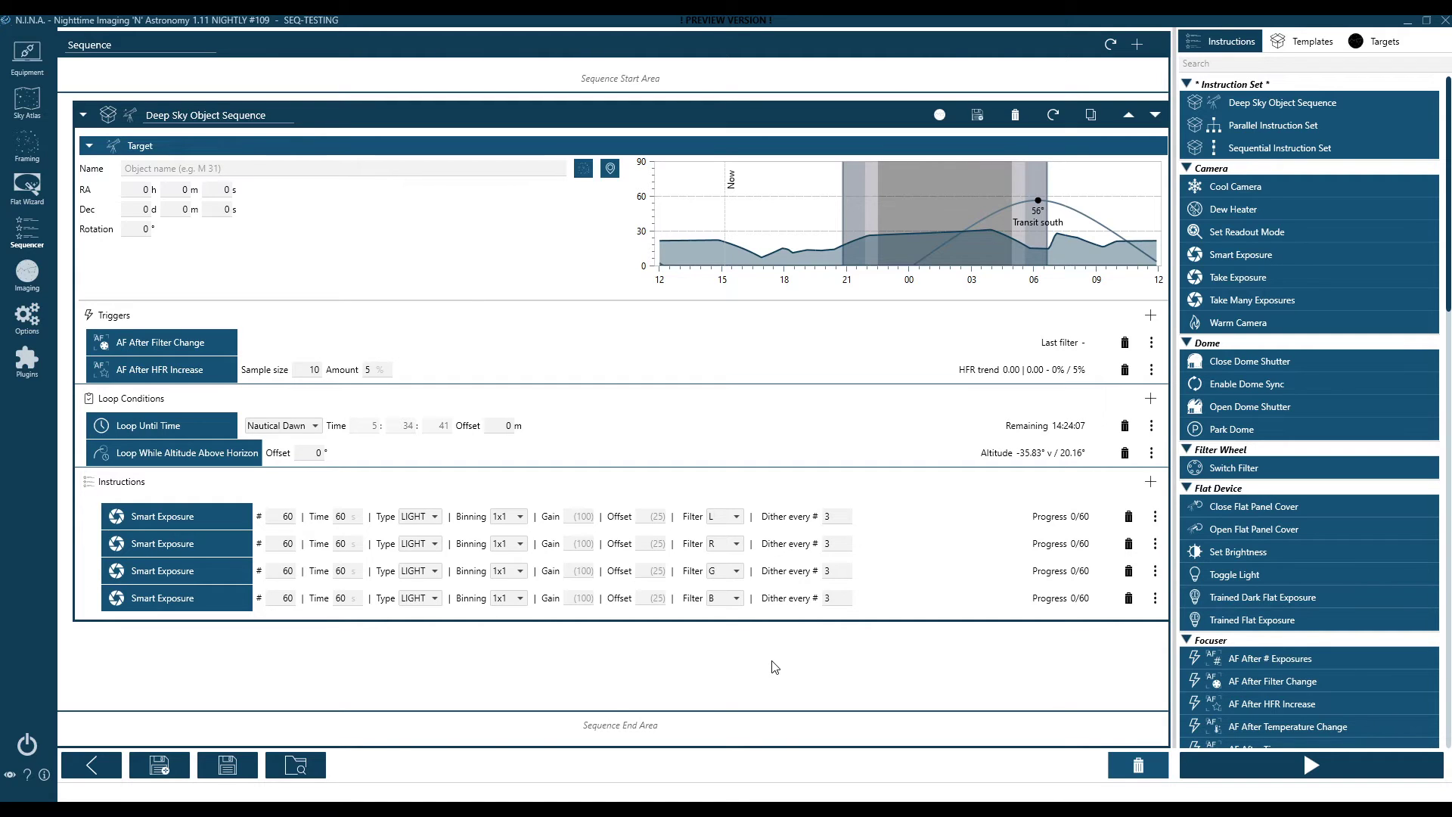
# Change the Dither every # value from 3 to 0 on the four remaining exposures.
pyautogui.click(820, 518)
pyautogui.write('0')
pyautogui.click(828, 543)
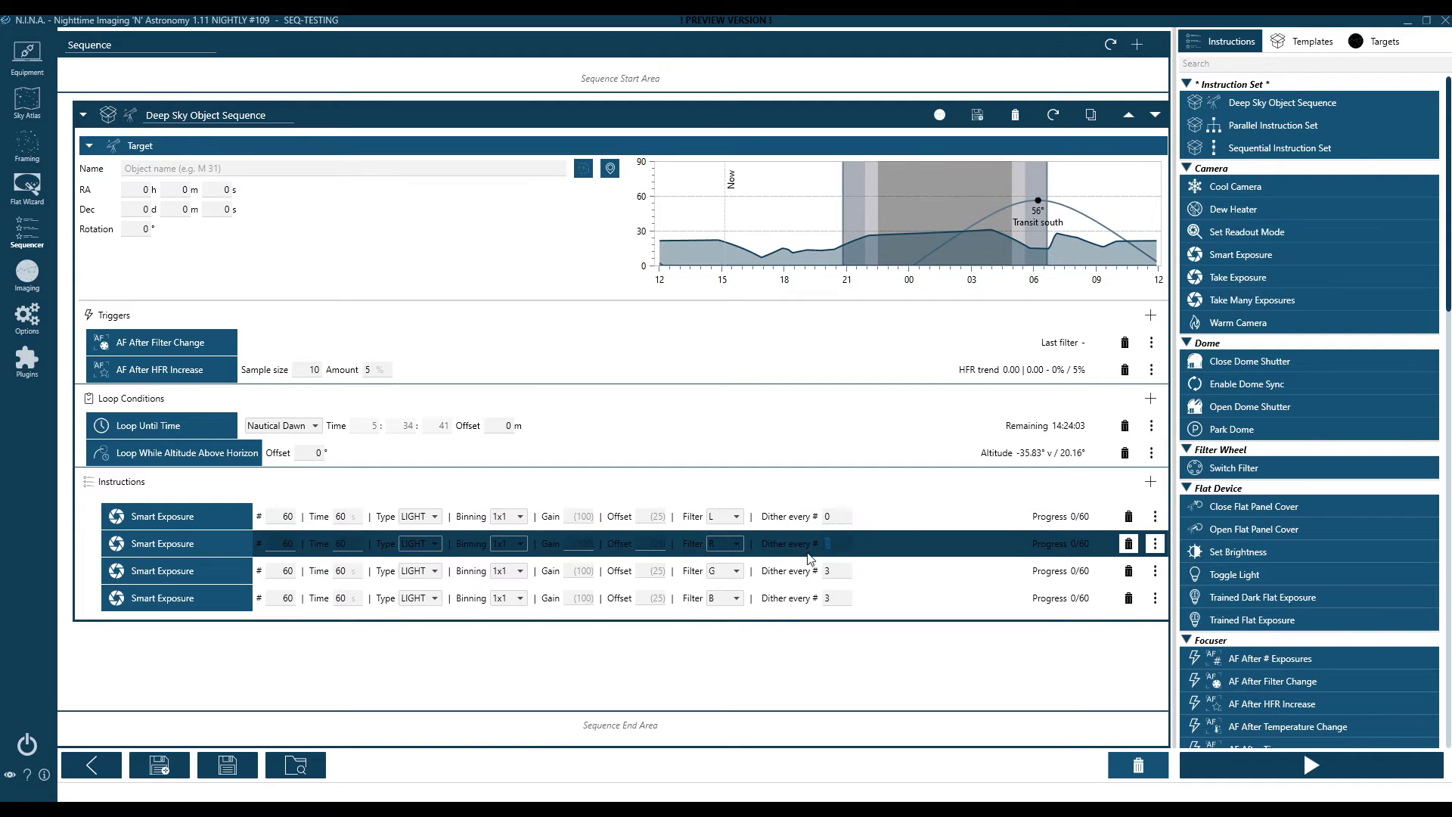
pyautogui.write('0')
pyautogui.click(828, 571)
pyautogui.write('0')
pyautogui.click(828, 598)
pyautogui.write('0')
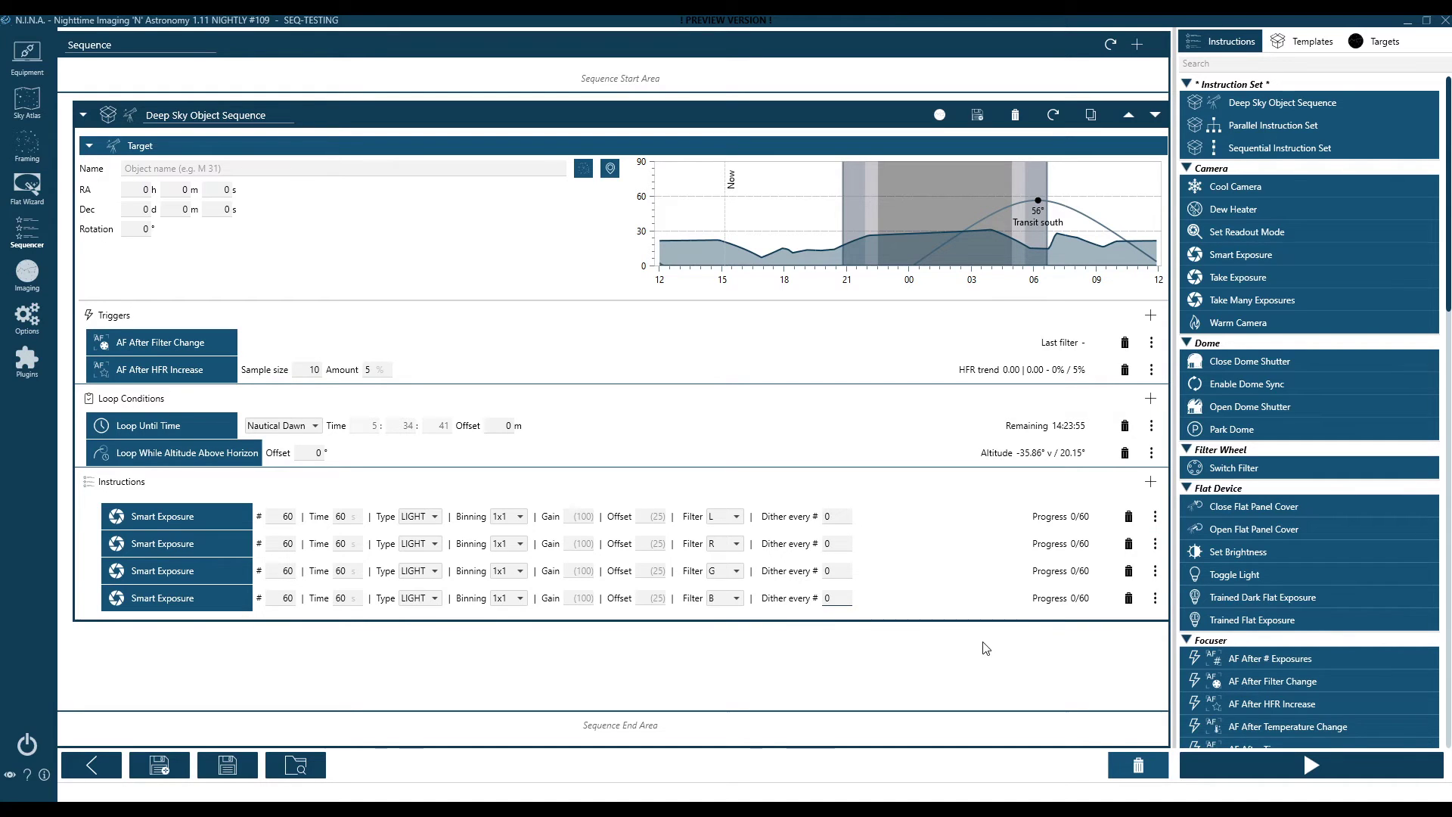
# Place a Dither instruction from the Guider section below the last Smart Exposure.
pyautogui.scroll(-5, 1305, 643)
pyautogui.scroll(-4, 1305, 643)
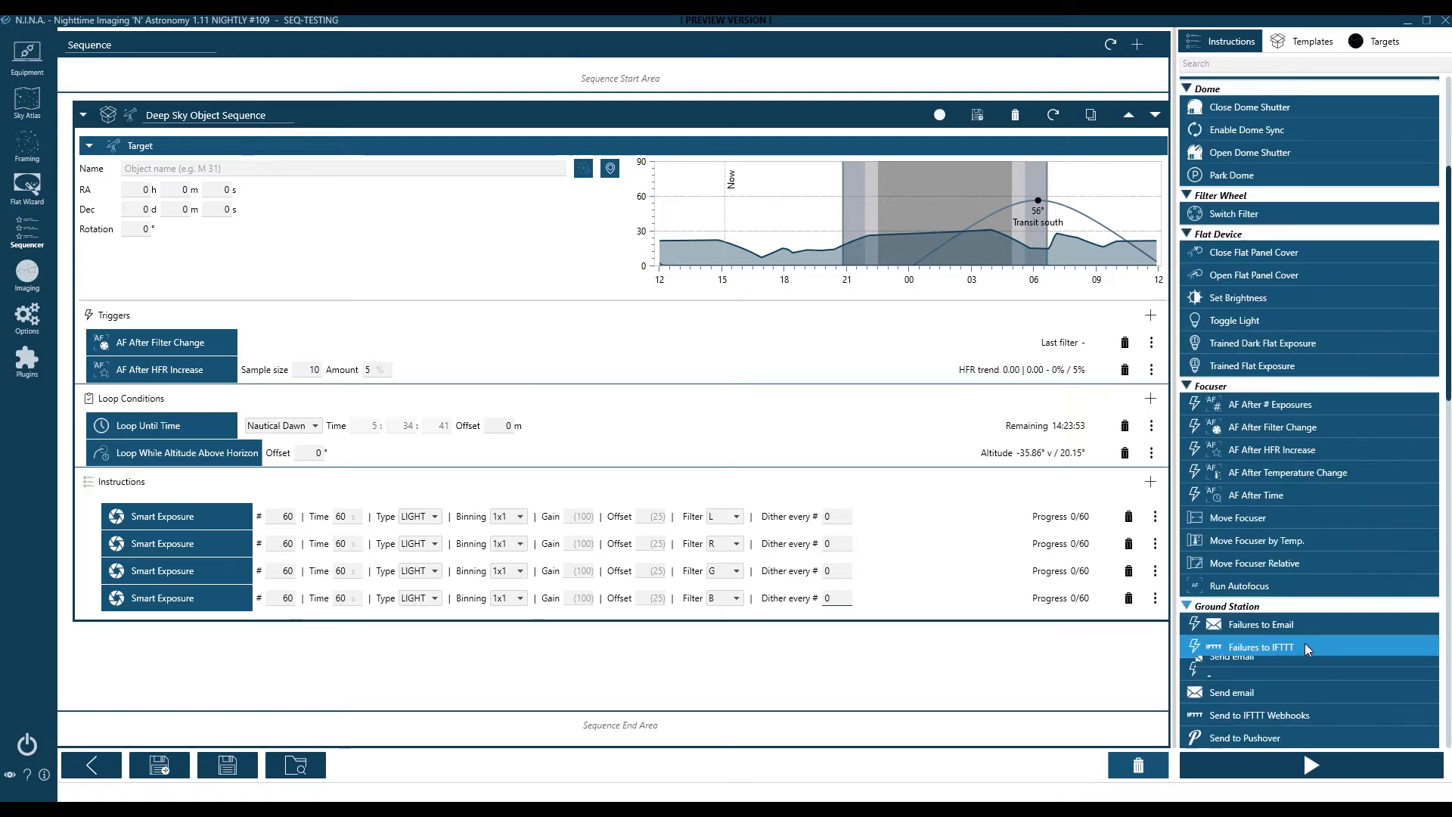
pyautogui.moveTo(1223, 705); pyautogui.dragTo(425, 623)
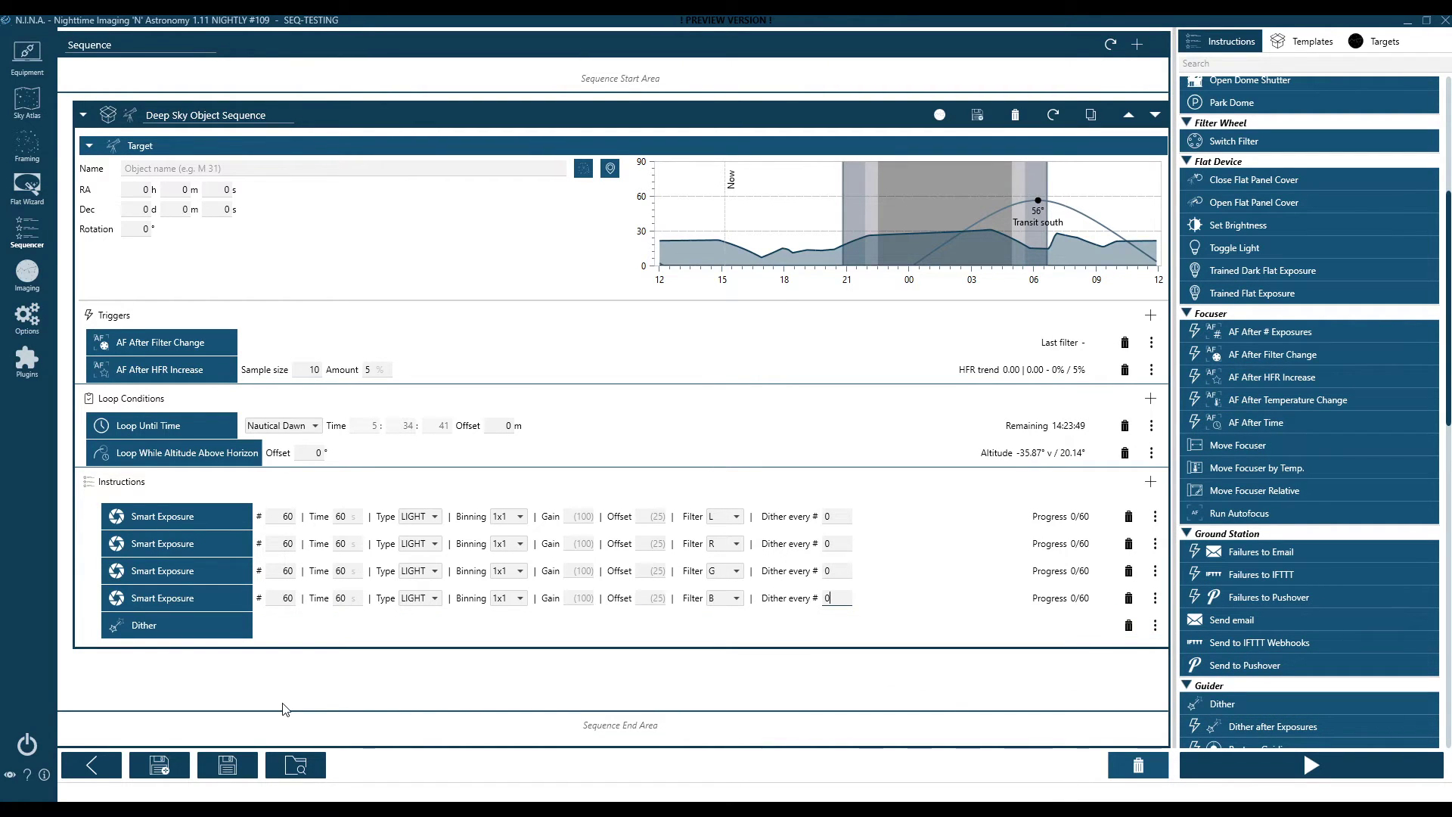
pyautogui.doubleClick(288, 515)
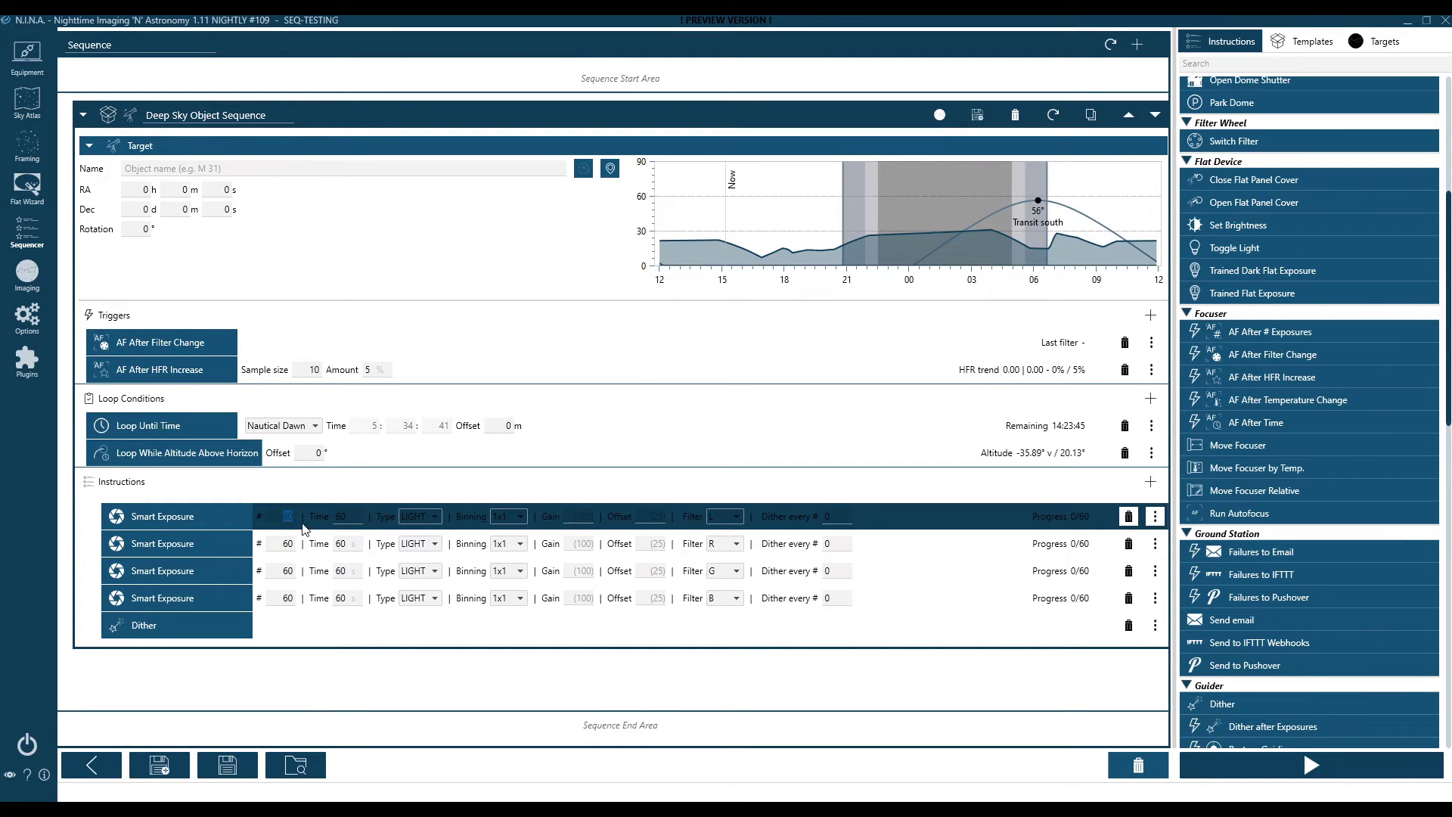
# Set the frame count of all four LRGB Smart Exposures to 3.
pyautogui.write('3')
pyautogui.doubleClick(288, 544)
pyautogui.write('3')
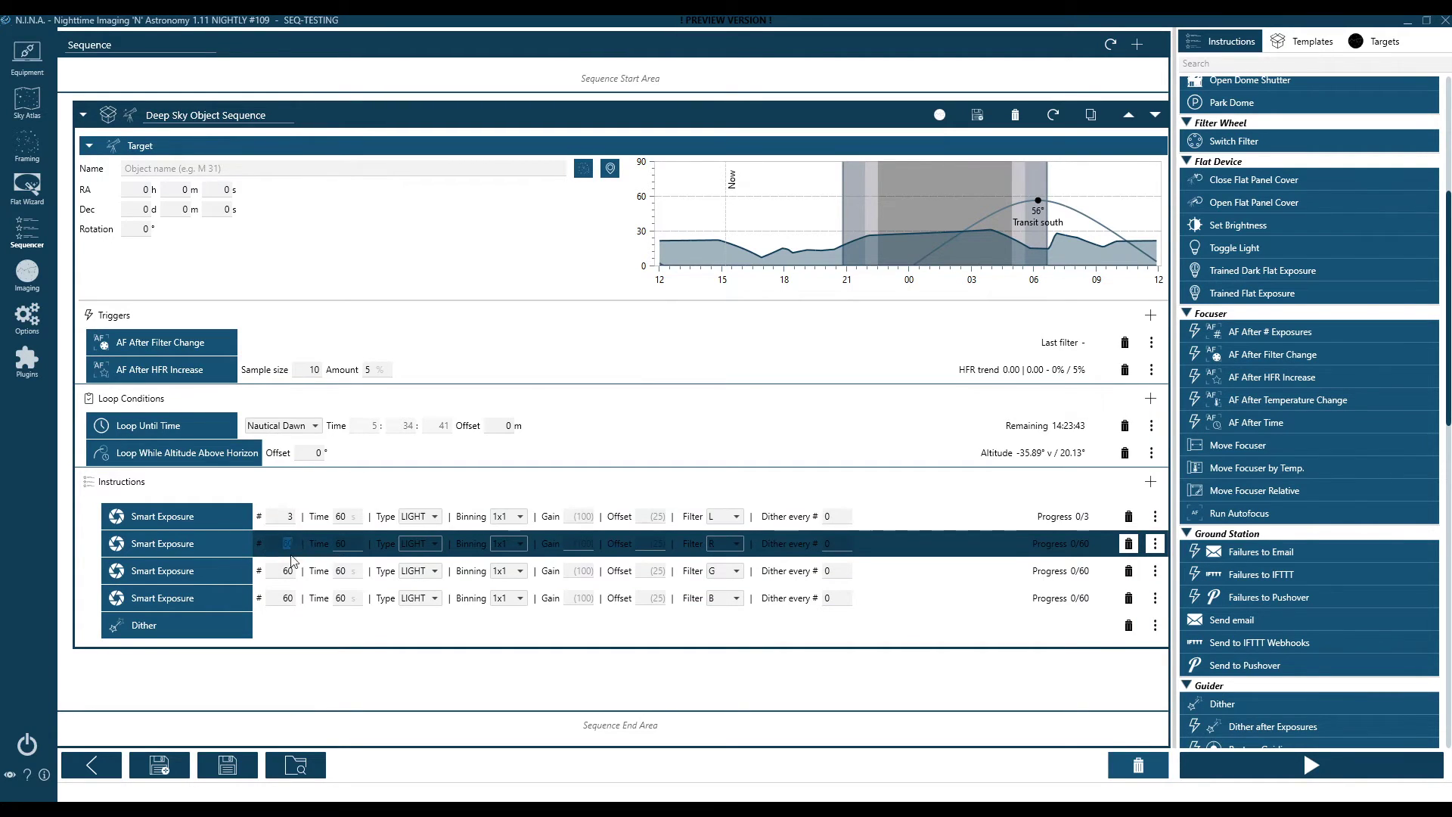
pyautogui.doubleClick(288, 570)
pyautogui.write('3')
pyautogui.doubleClick(288, 597)
pyautogui.write('3')
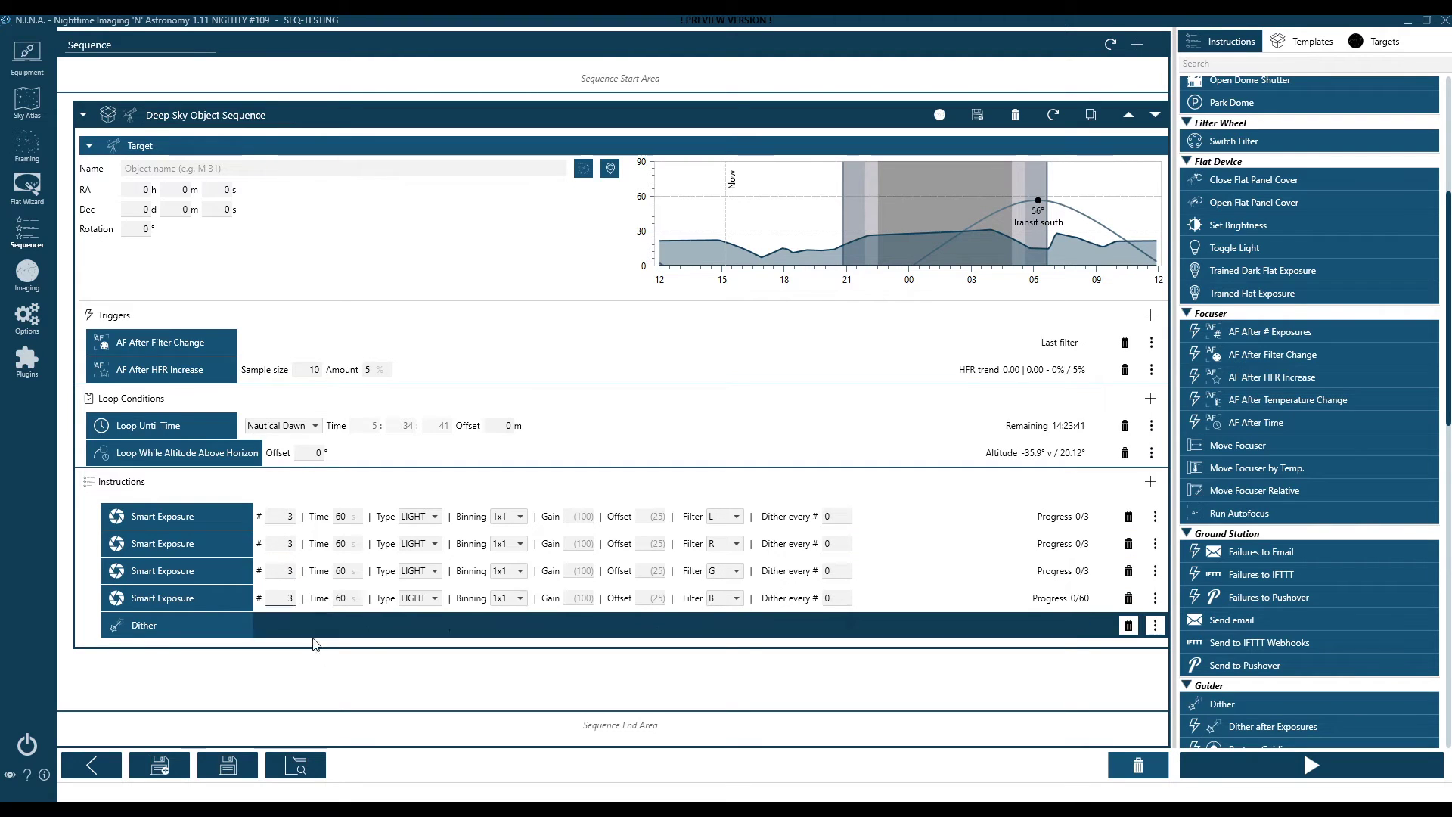
pyautogui.click(336, 675)
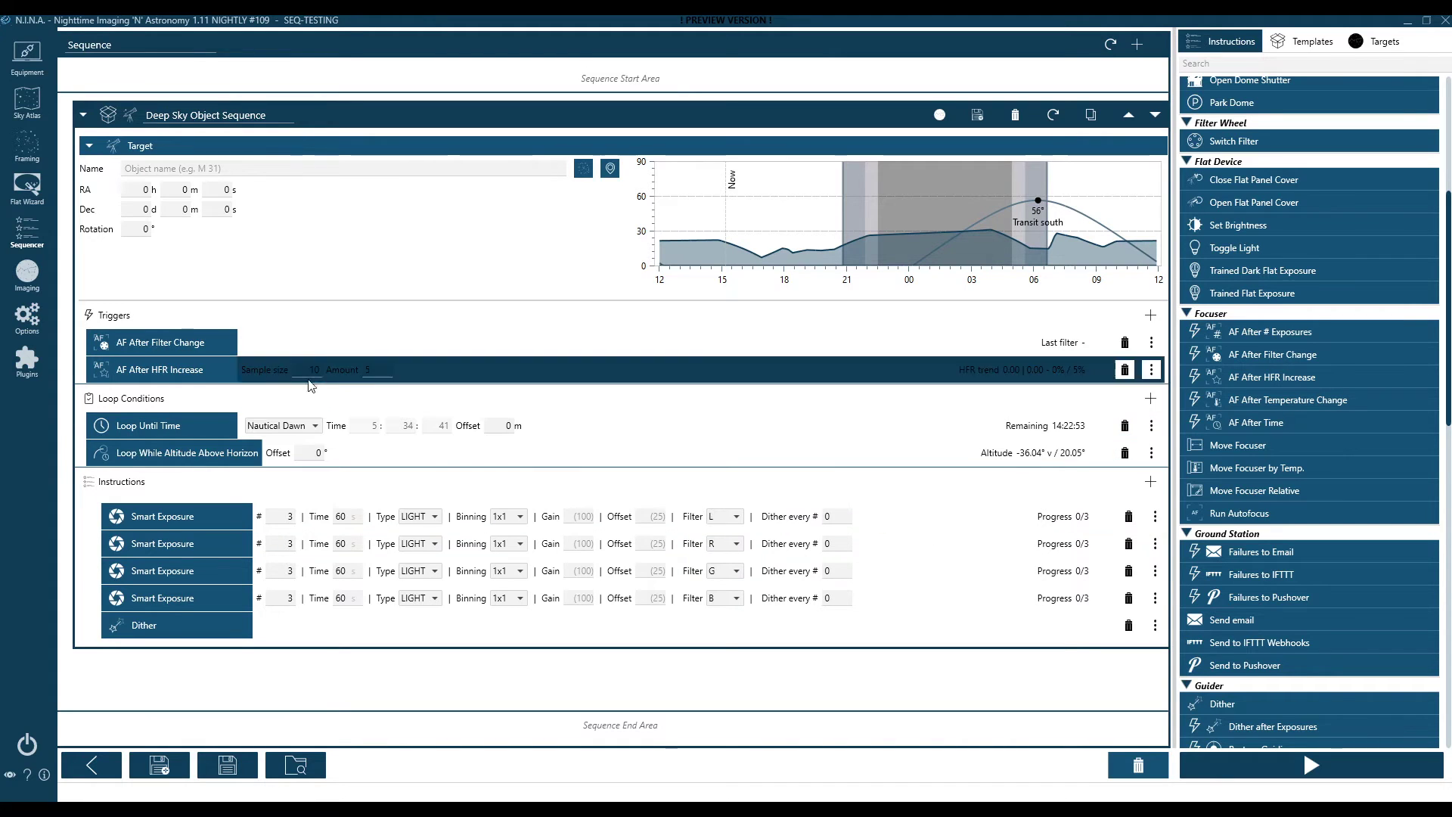
# Delete the AF After Filter Change trigger and confirm Use filter offsets is on in Autofocus options.
pyautogui.click(1126, 342)
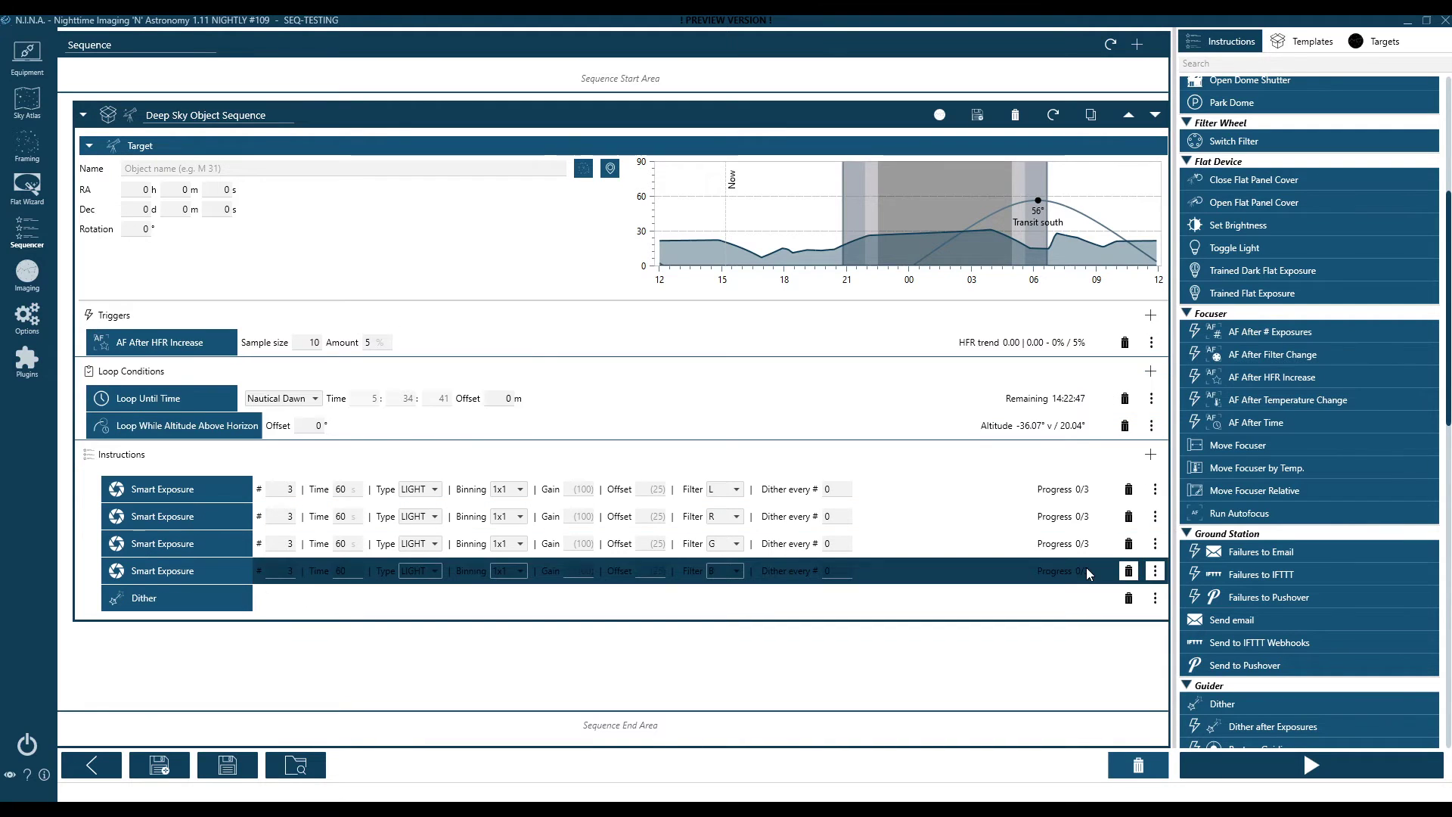
pyautogui.click(28, 321)
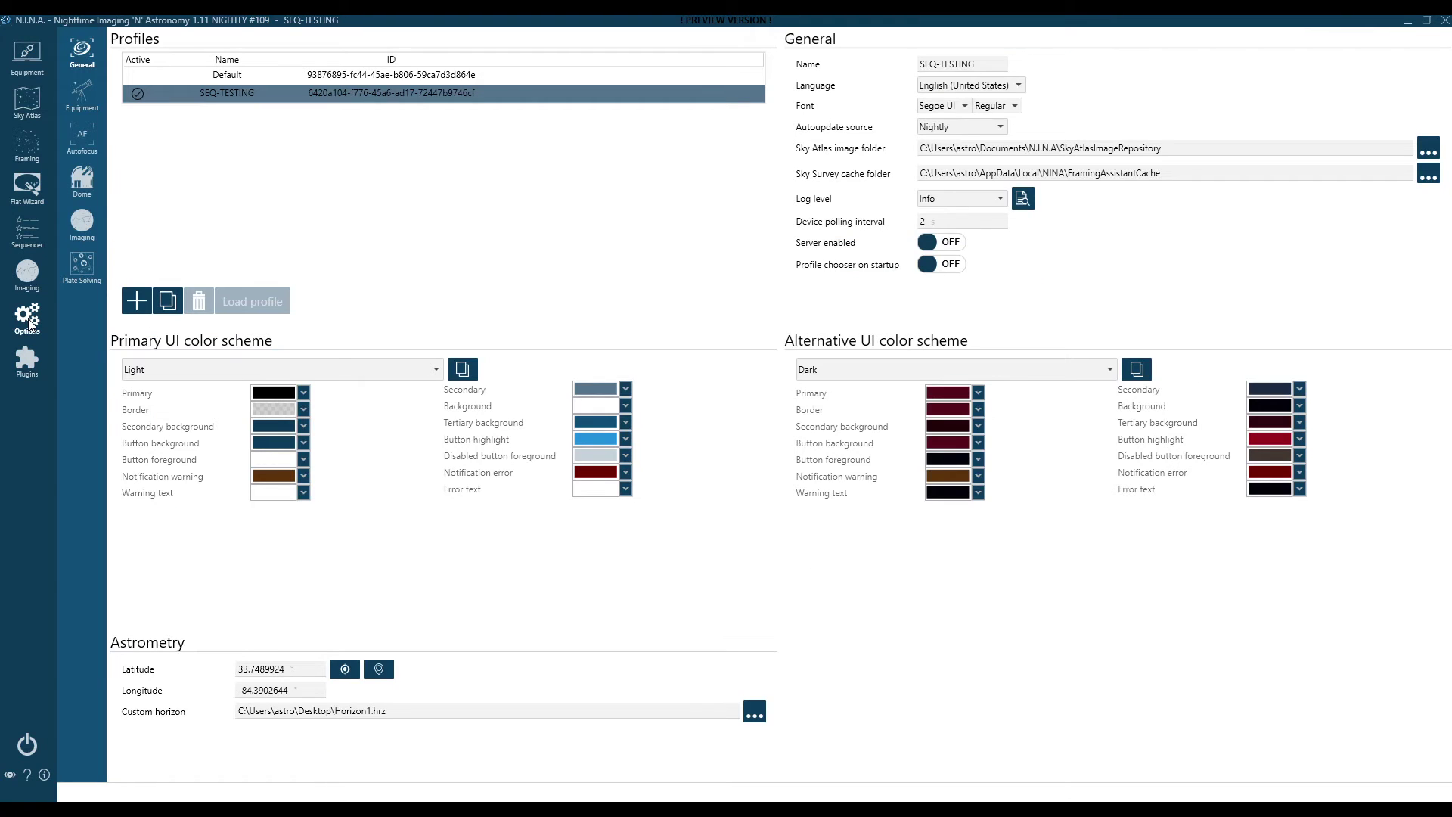
pyautogui.click(76, 133)
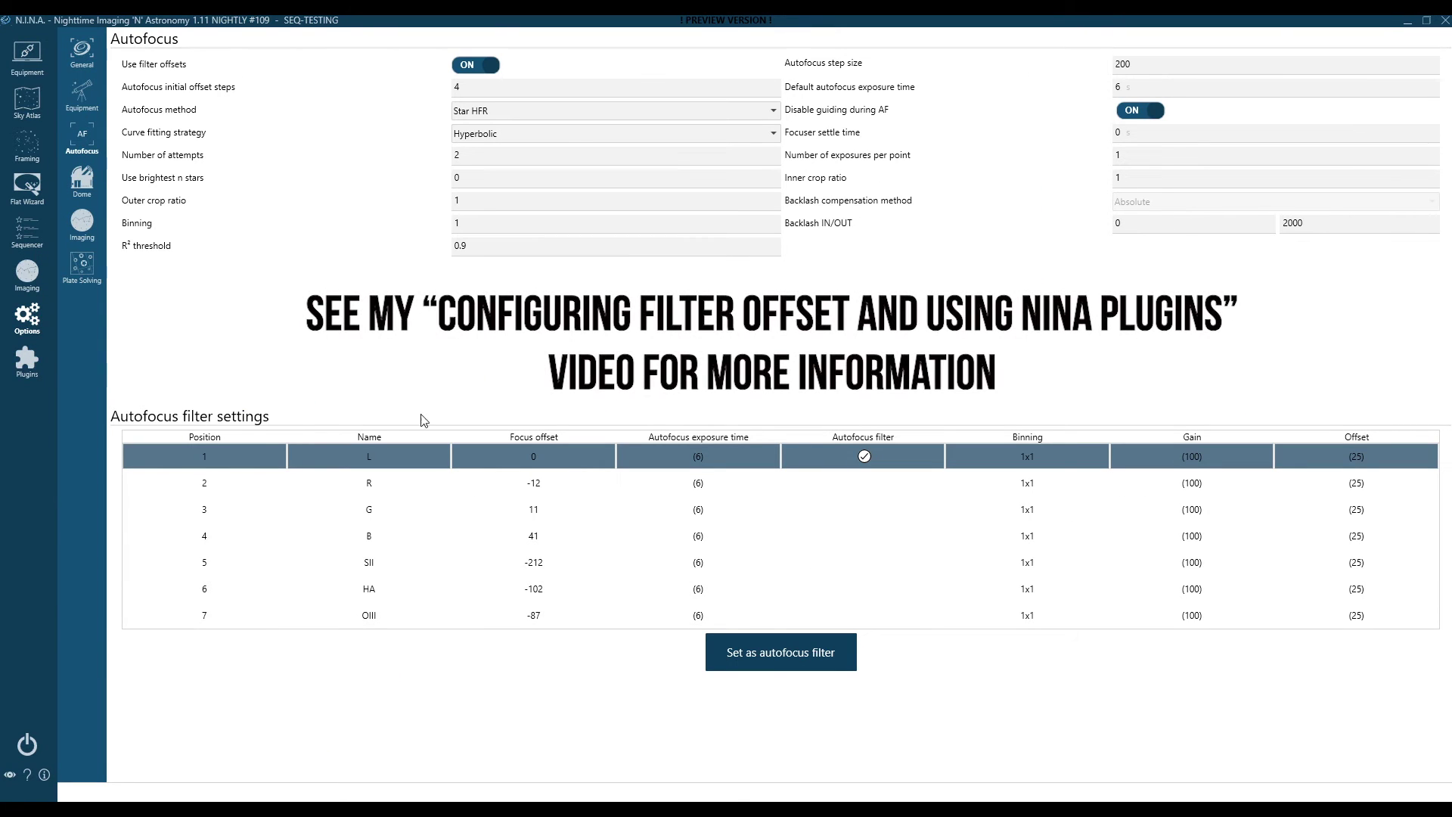
pyautogui.click(539, 625)
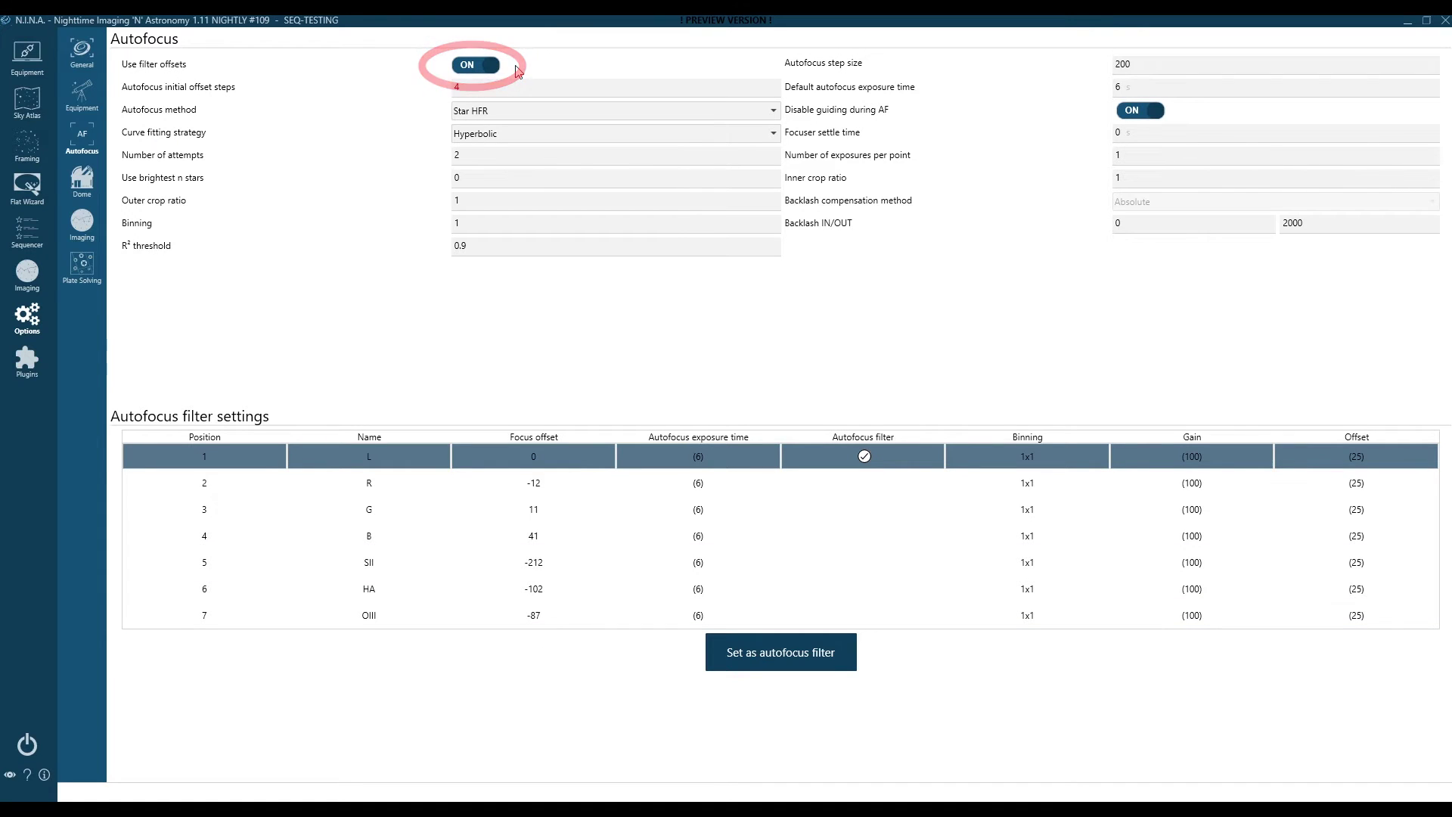
pyautogui.click(29, 236)
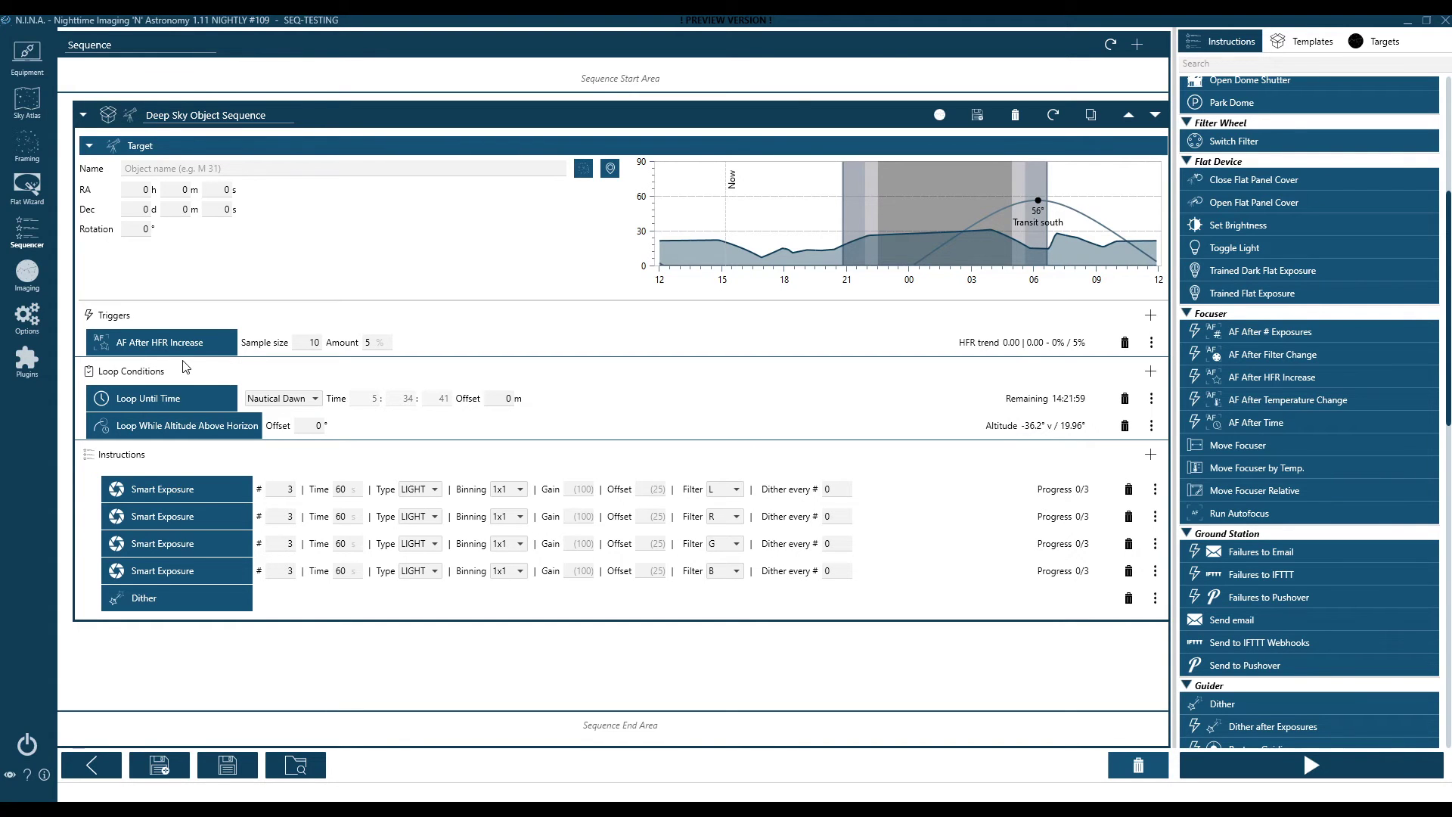
# Add a Parallel Instruction Set holding the Dither step and a Switch Filter set to L.
pyautogui.scroll(5, 1248, 252)
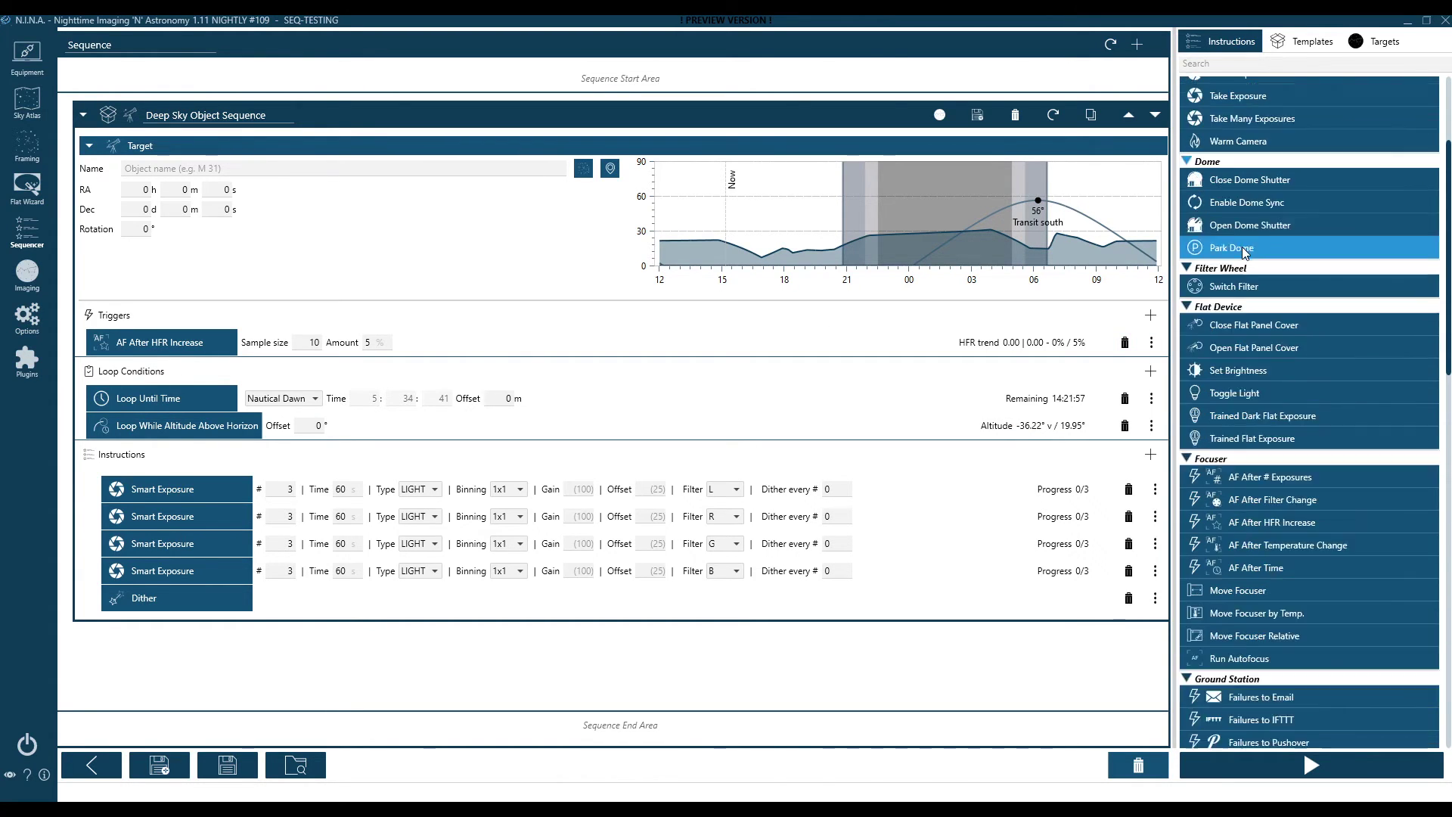
pyautogui.moveTo(1250, 127)
pyautogui.mouseDown()
pyautogui.moveTo(752, 327)
pyautogui.moveTo(272, 608)
pyautogui.mouseUp()
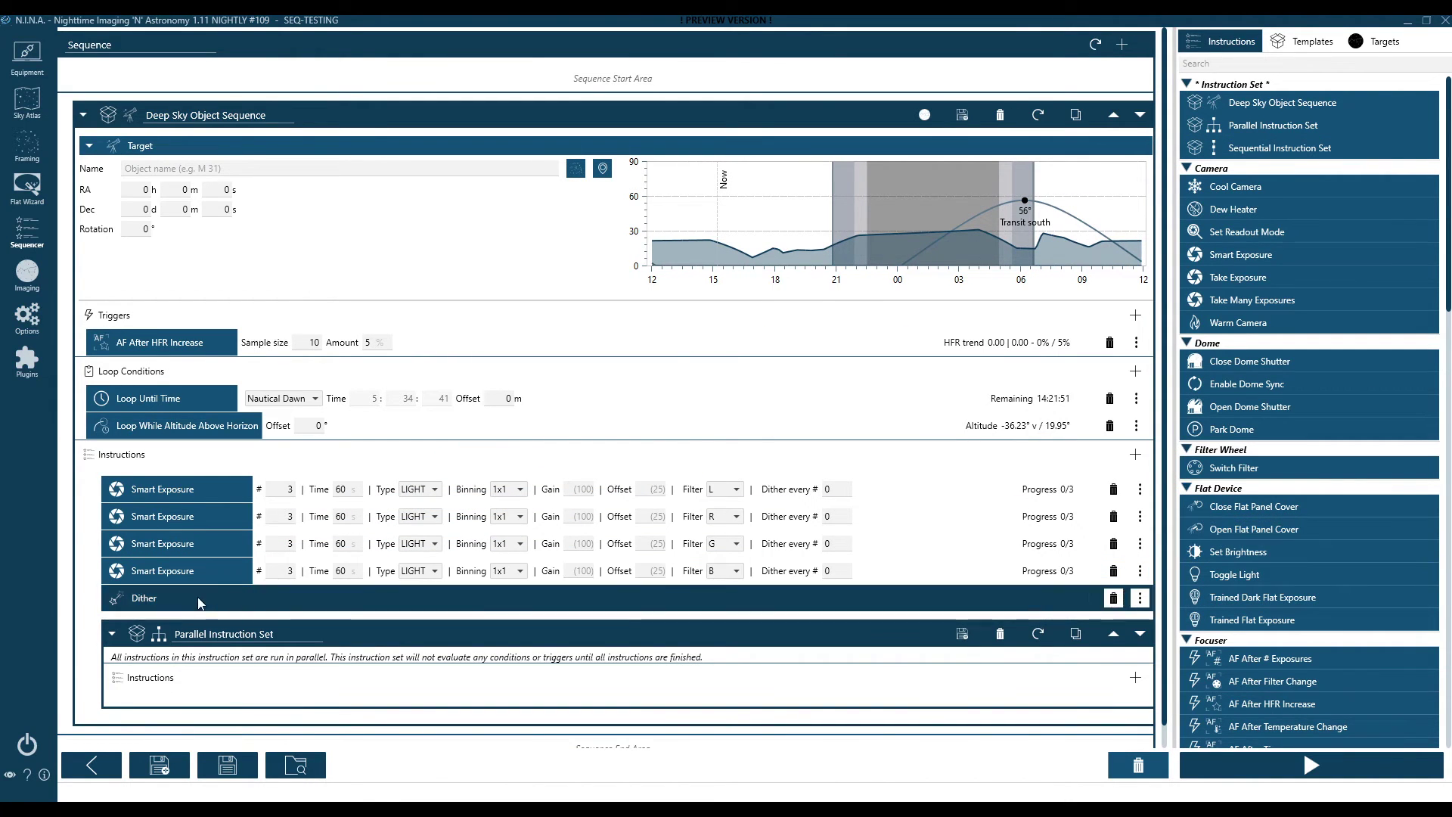
pyautogui.moveTo(190, 599); pyautogui.dragTo(207, 688)
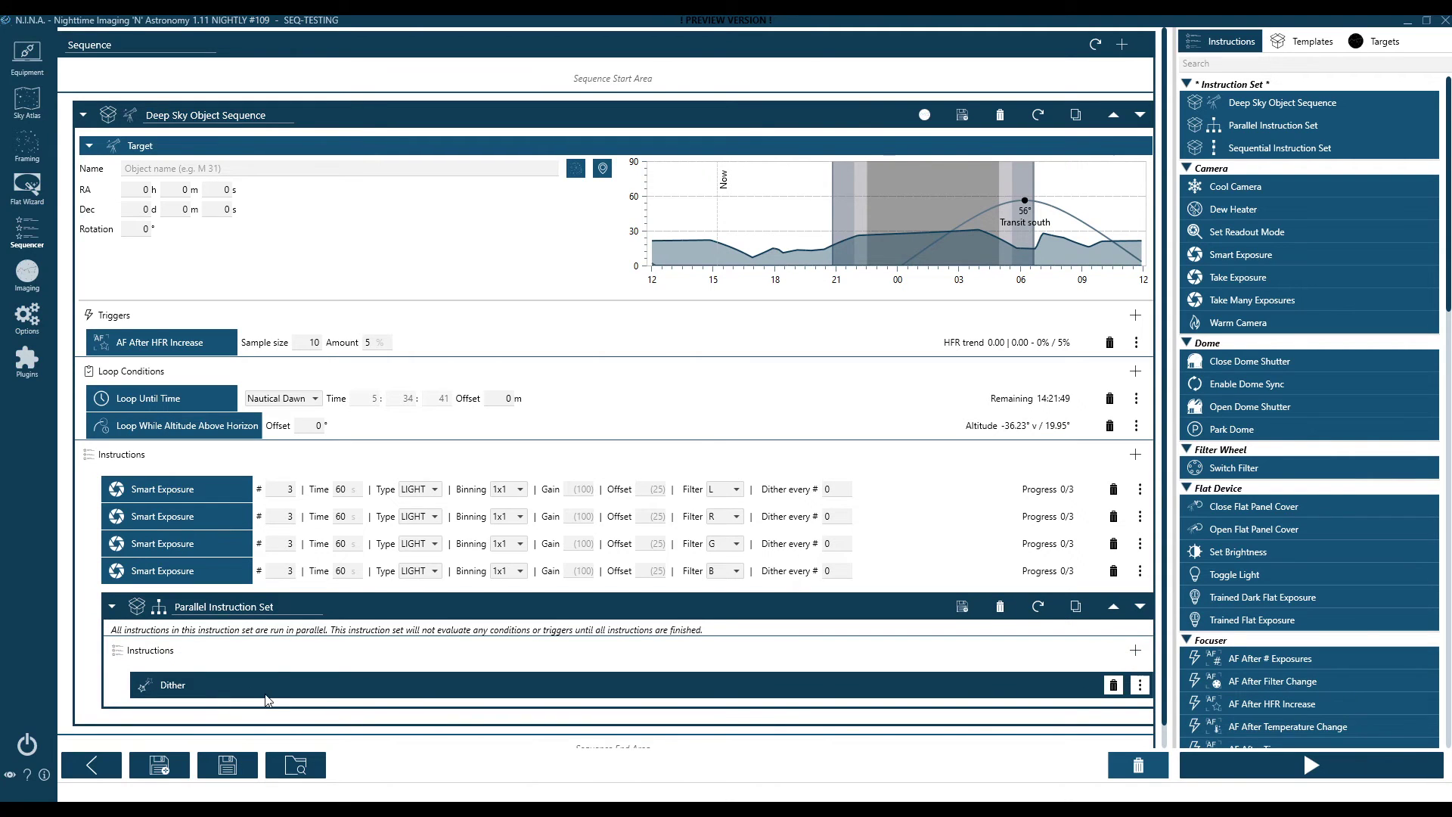
pyautogui.moveTo(1180, 469); pyautogui.dragTo(404, 703)
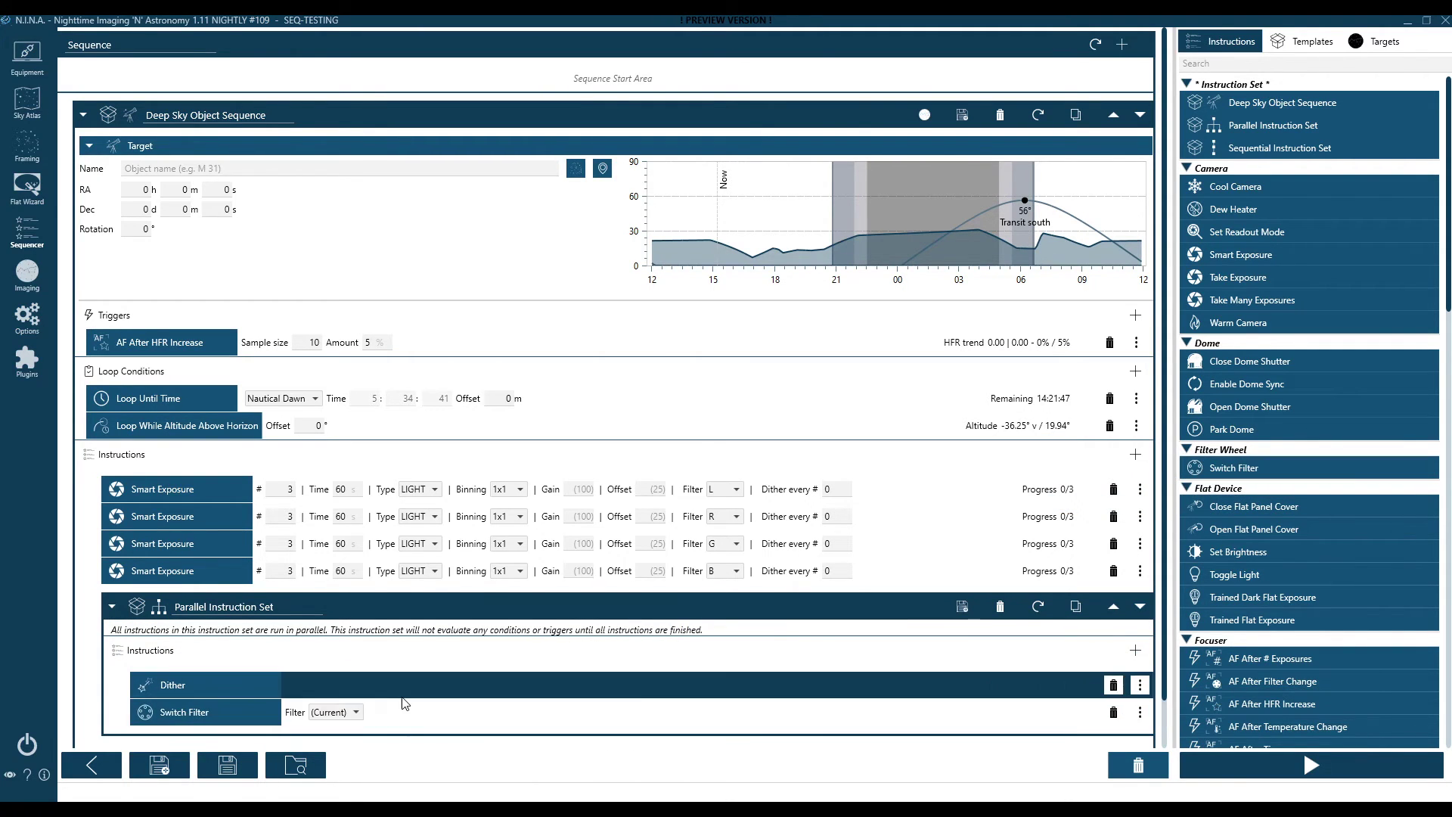
pyautogui.click(361, 714)
pyautogui.click(333, 738)
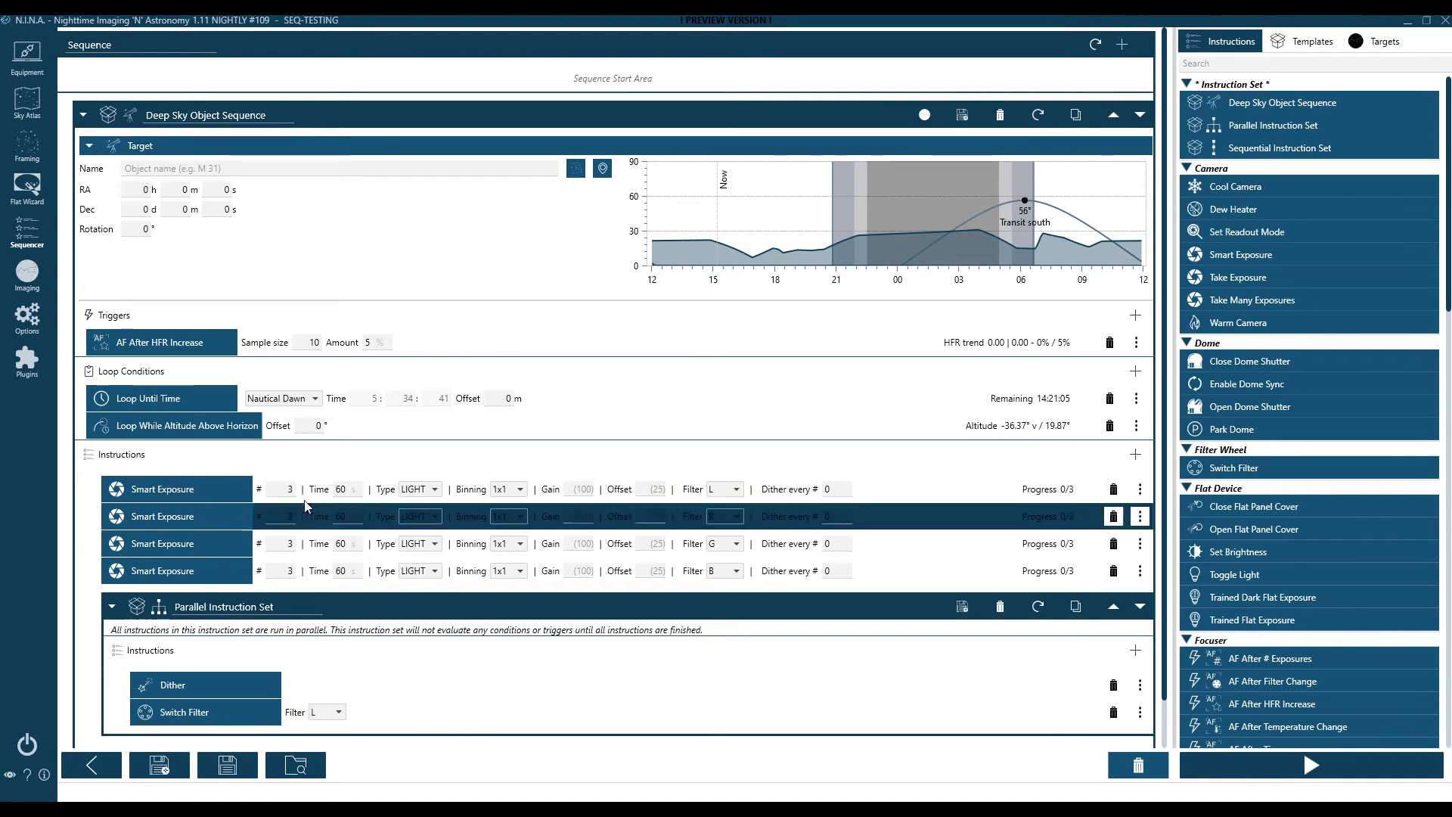
# Show the Autofocus options with filter offsets L 0, R -12, G 11, B 41.
pyautogui.click(28, 316)
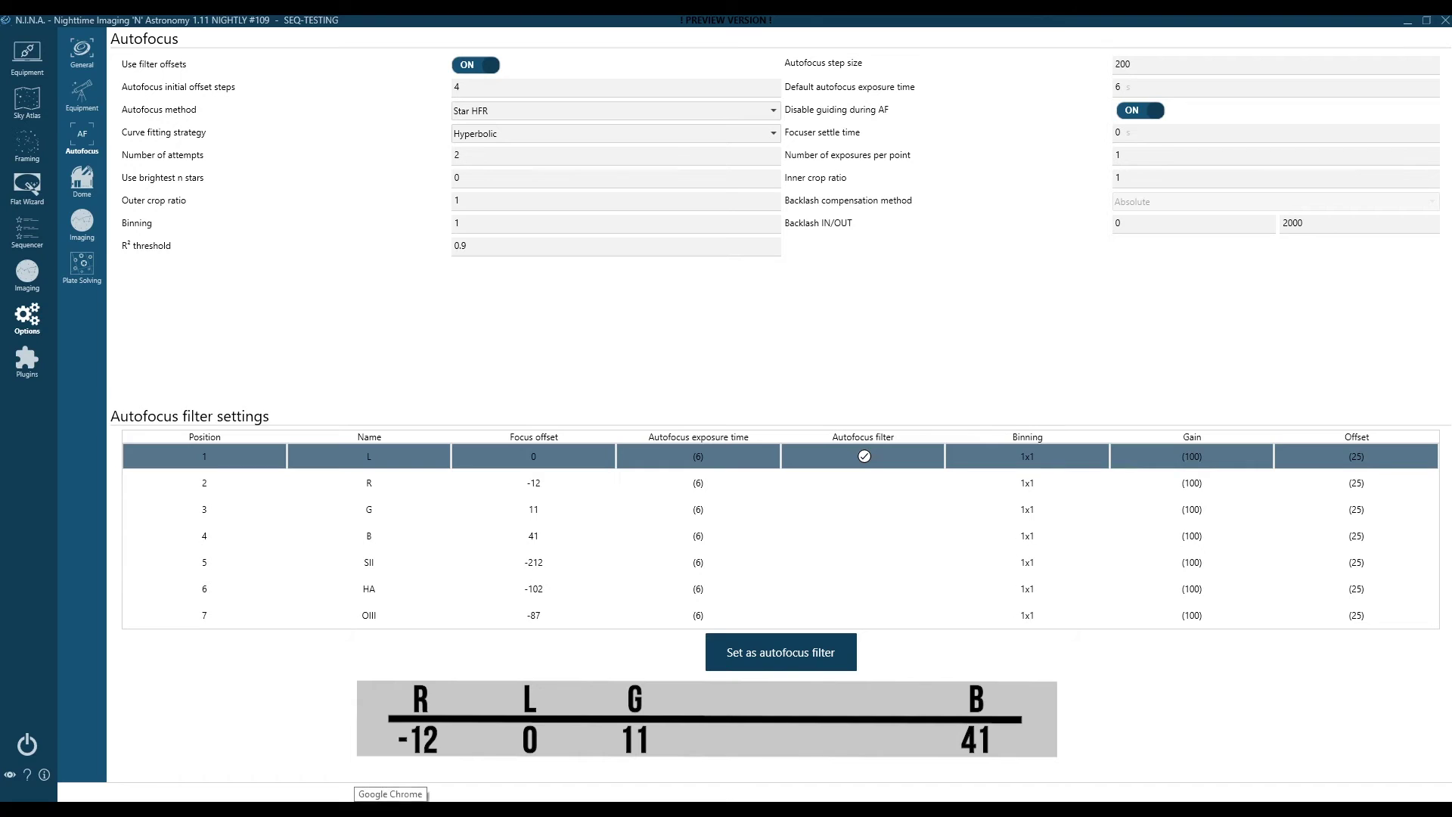
# Set the four Smart Exposure filters to B, G, L, R and the Switch Filter to B.
pyautogui.click(26, 231)
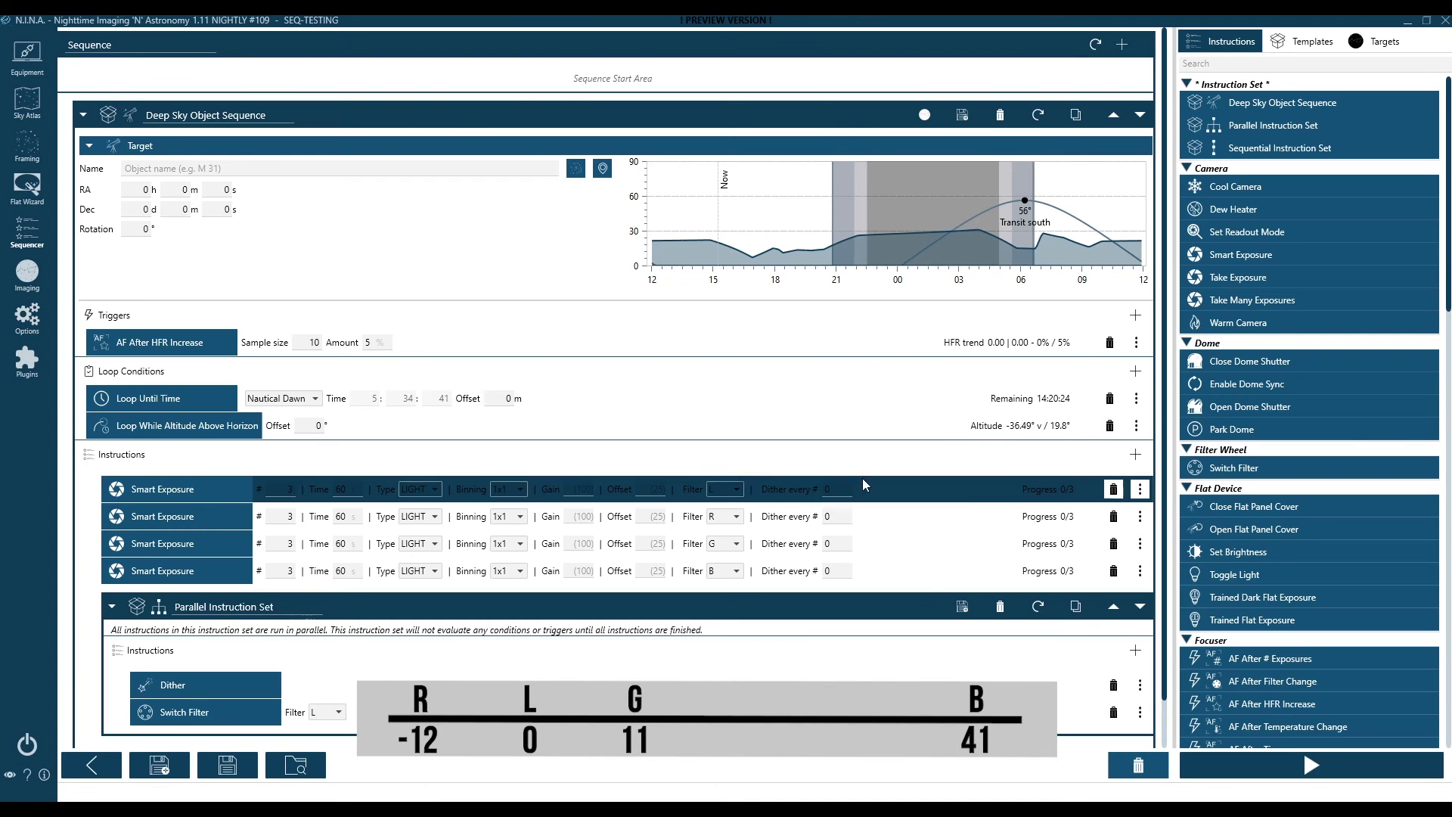
pyautogui.click(735, 496)
pyautogui.click(735, 522)
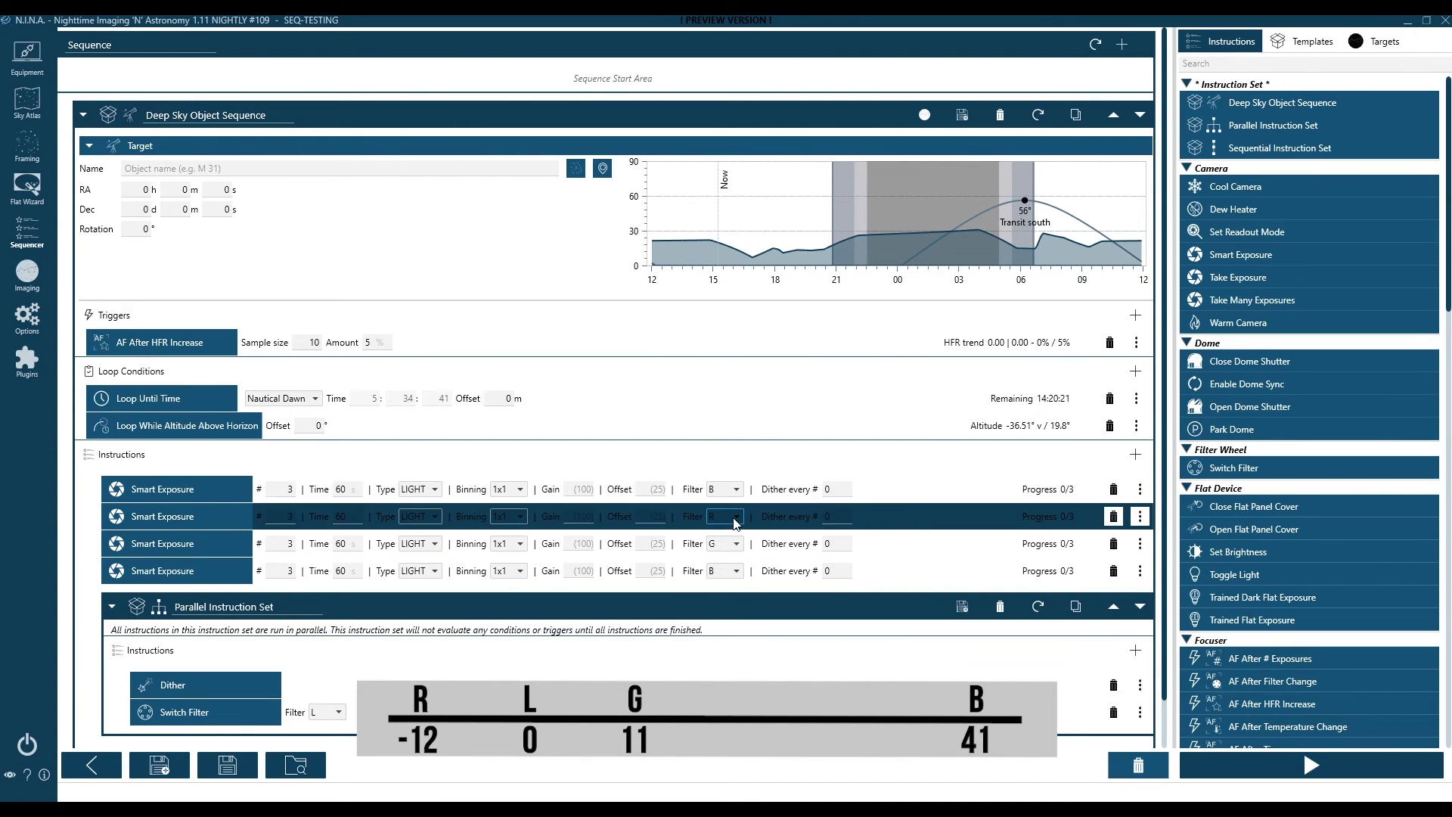
pyautogui.click(735, 522)
pyautogui.click(727, 560)
pyautogui.click(738, 545)
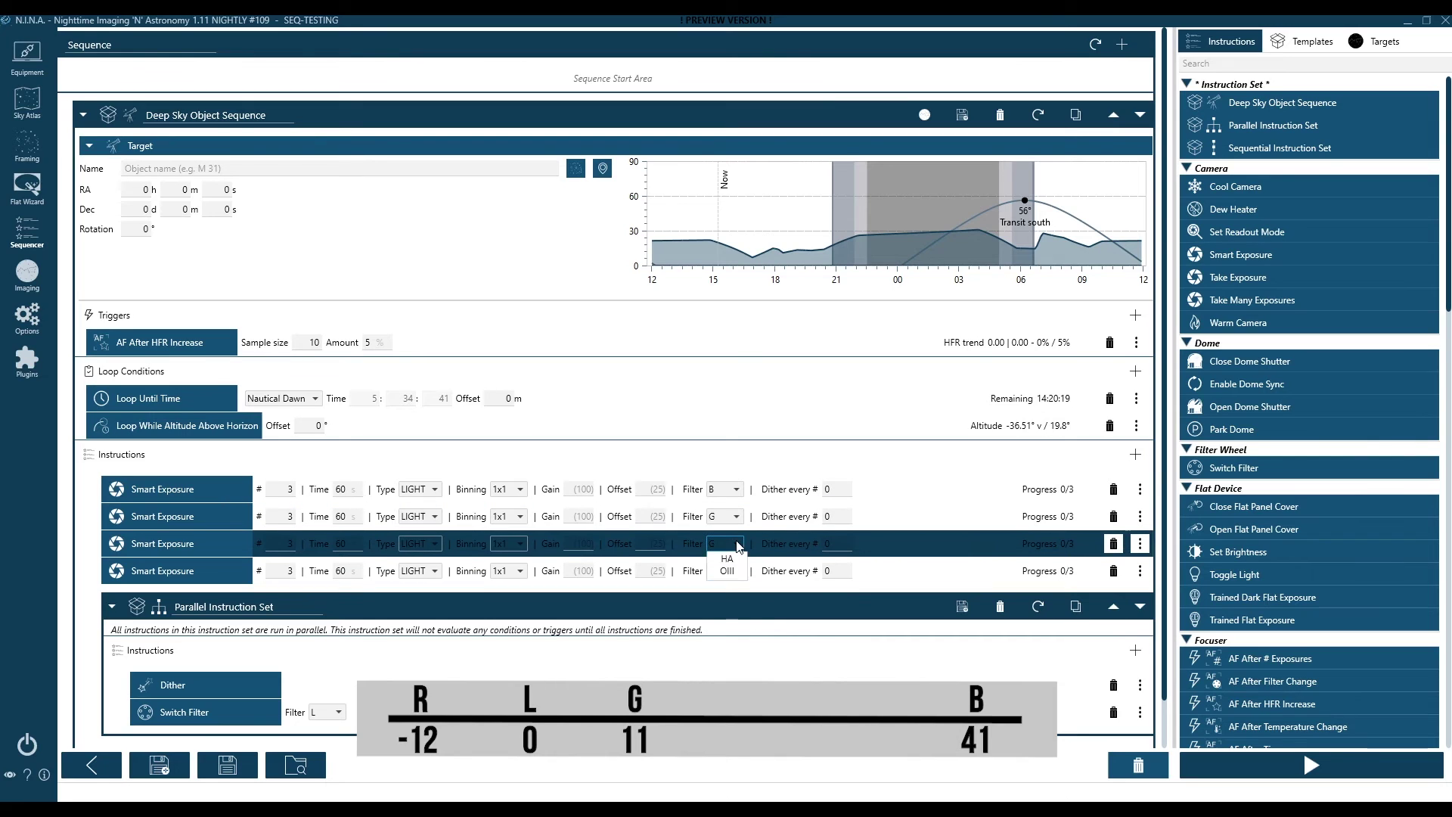
pyautogui.click(730, 574)
pyautogui.click(736, 571)
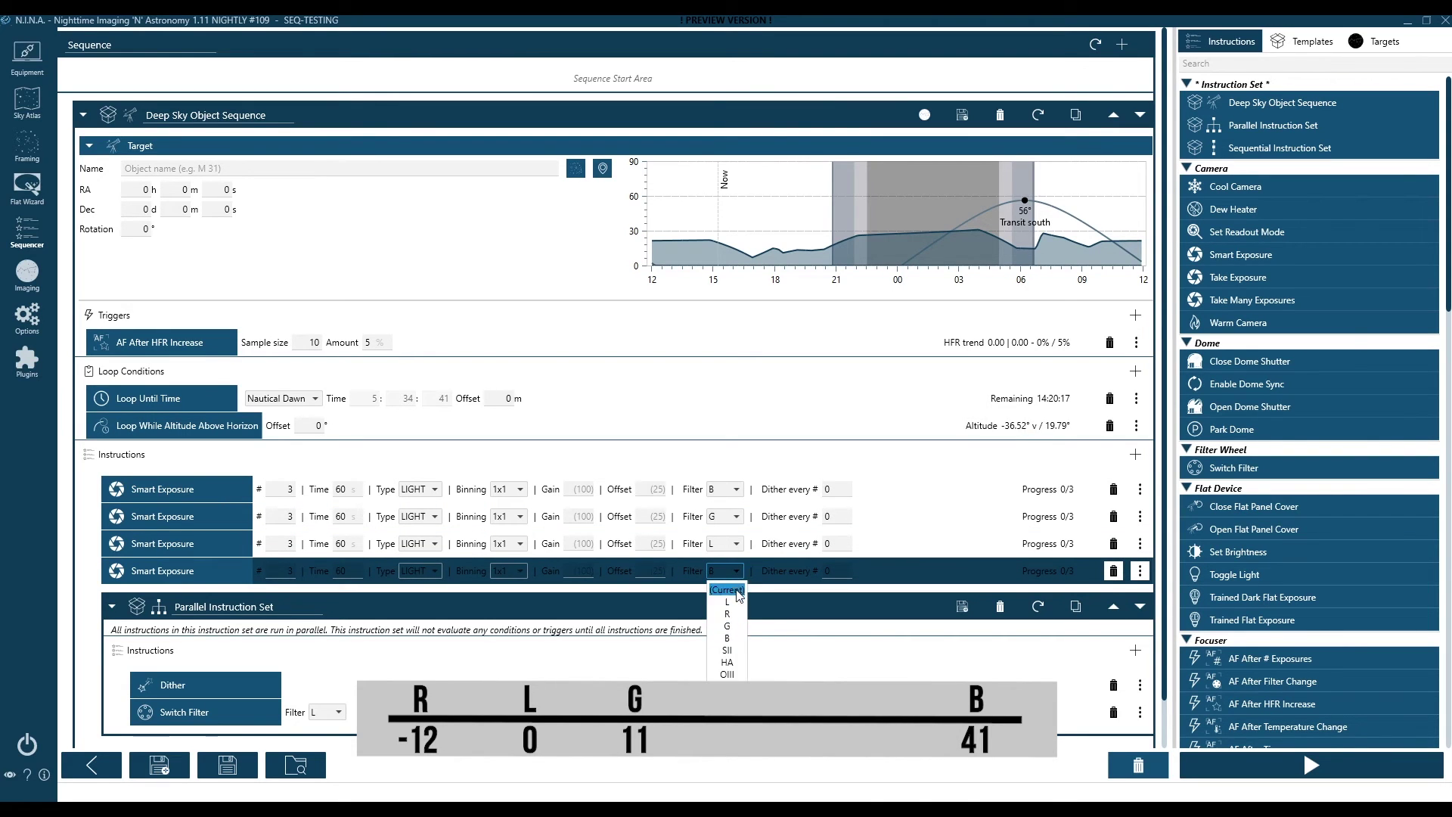
pyautogui.click(728, 613)
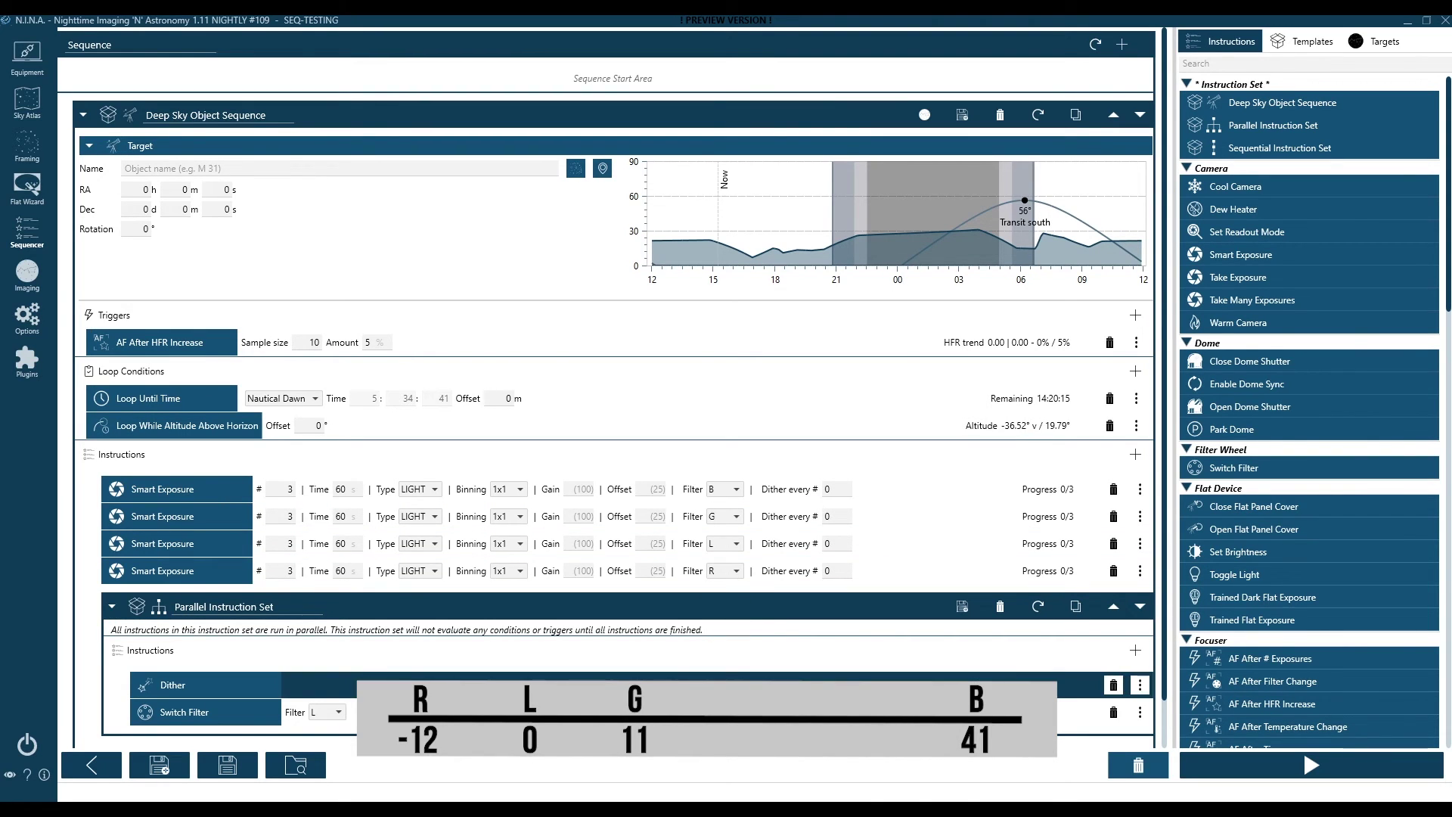
pyautogui.click(329, 720)
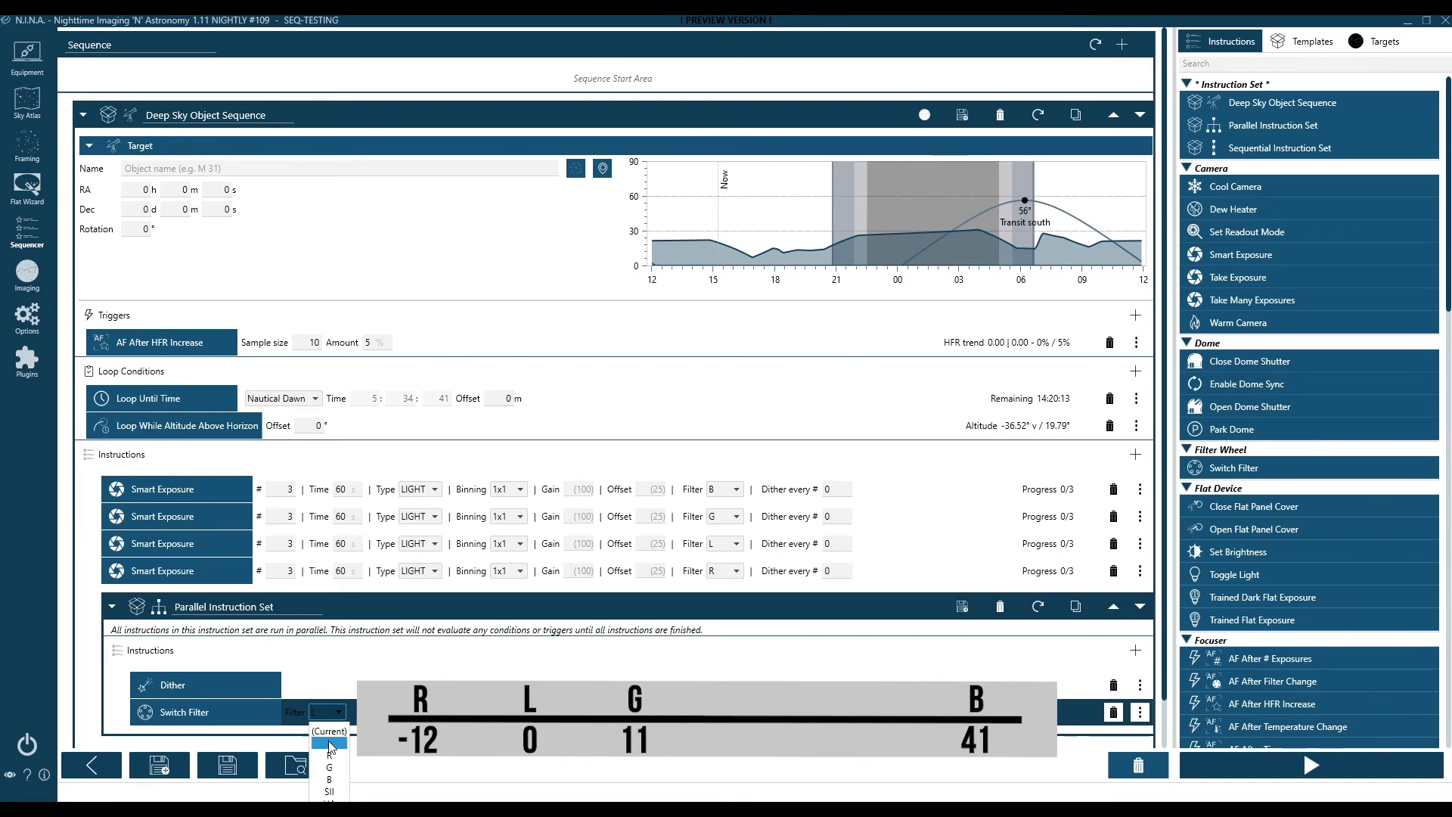
pyautogui.click(334, 783)
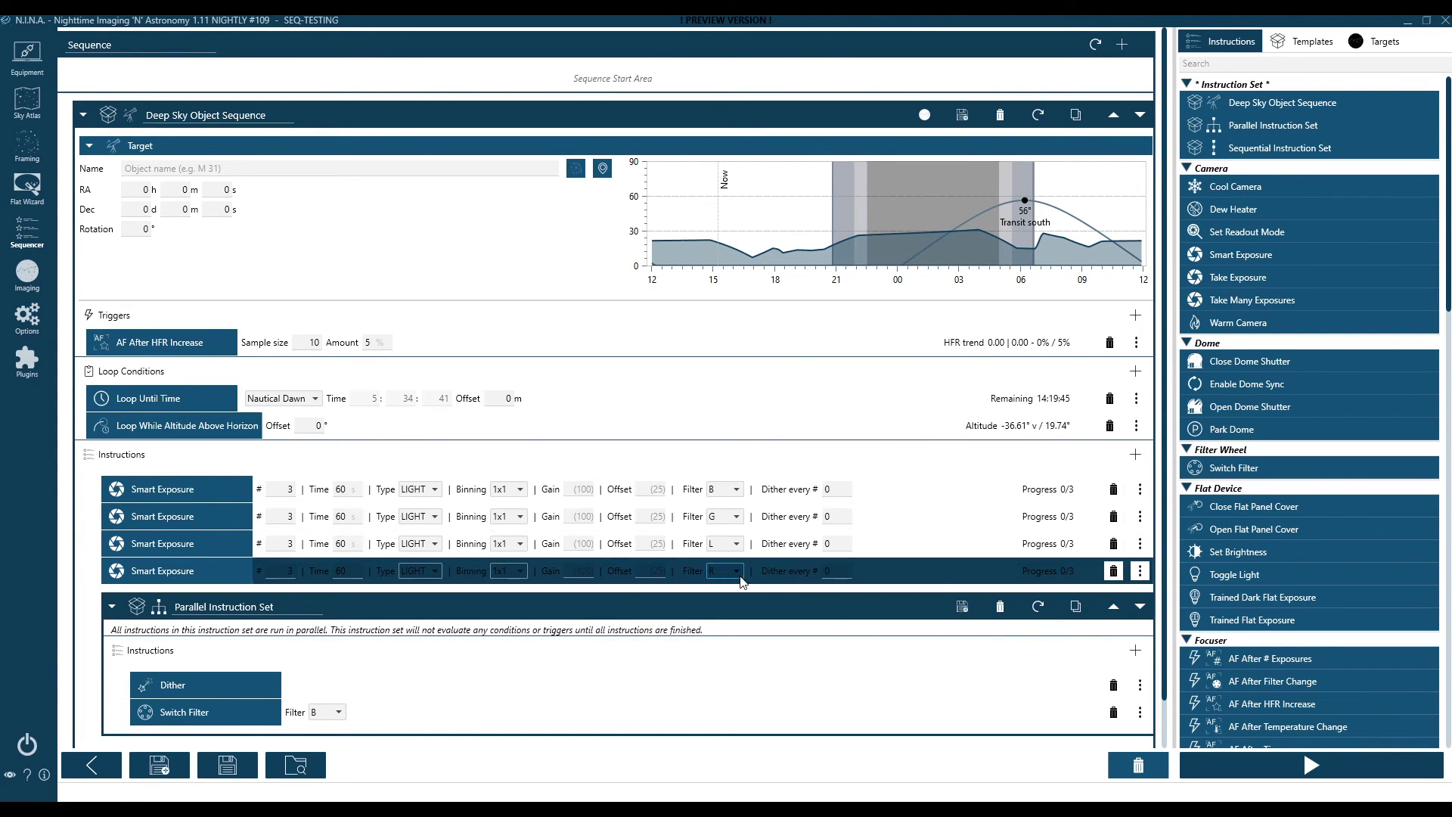
# Delete the fourth exposure (R) and view narrowband offsets SII -212, HA -102, OIII -87.
pyautogui.click(1114, 574)
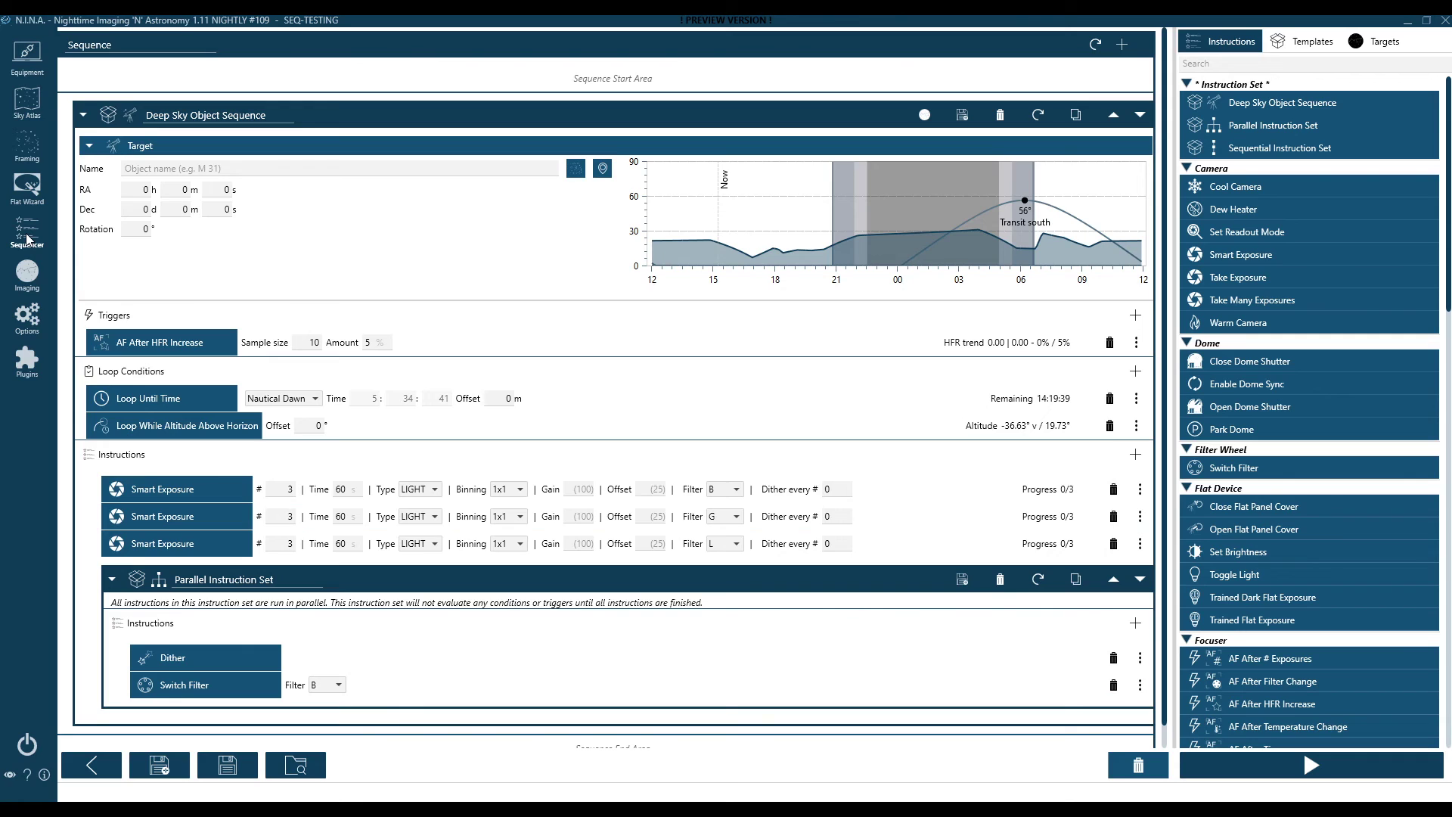
pyautogui.click(25, 325)
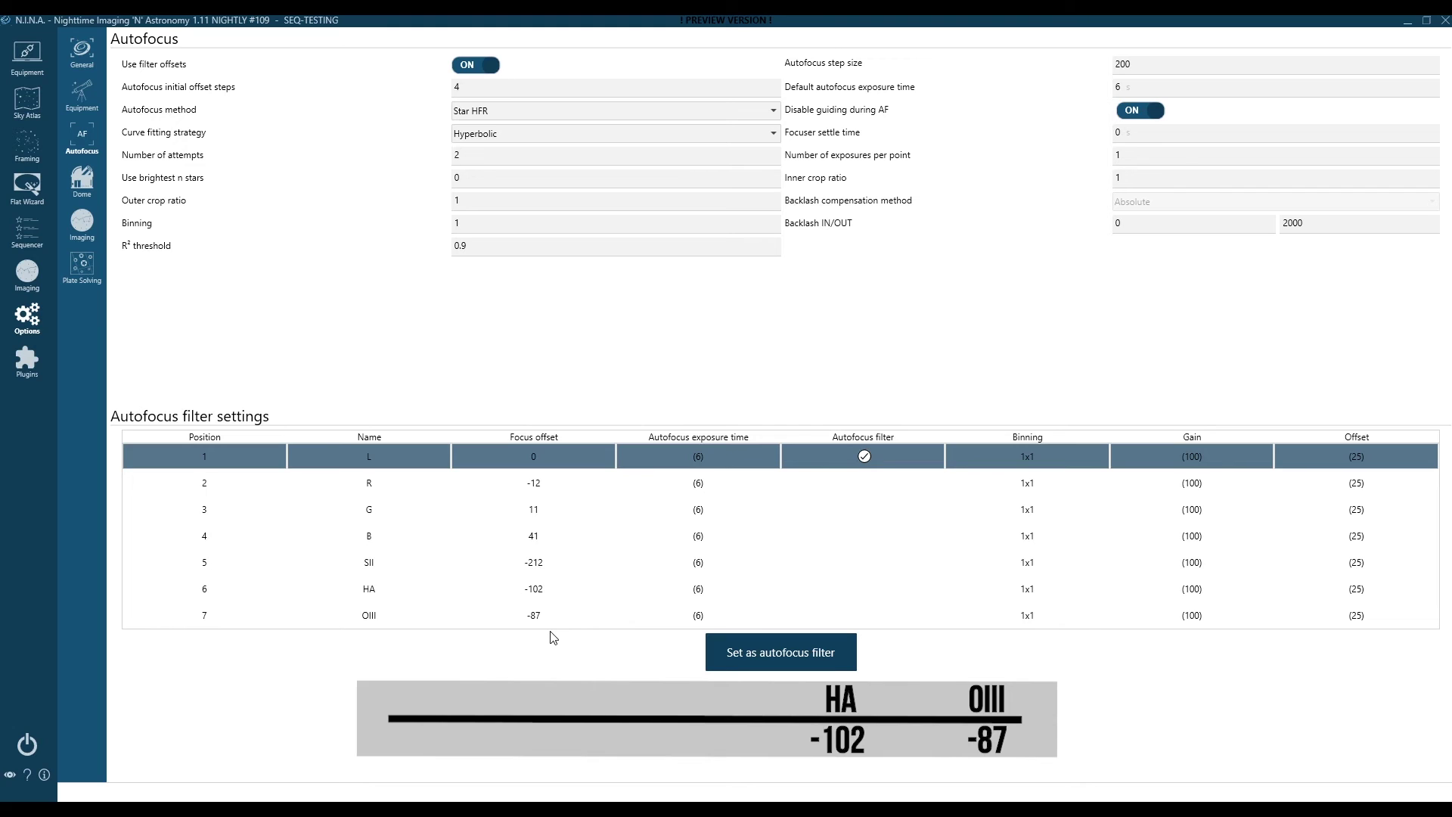
# Set the exposure filters to OIII, HA, SII and the parallel Switch Filter to OIII.
pyautogui.click(26, 256)
pyautogui.click(734, 490)
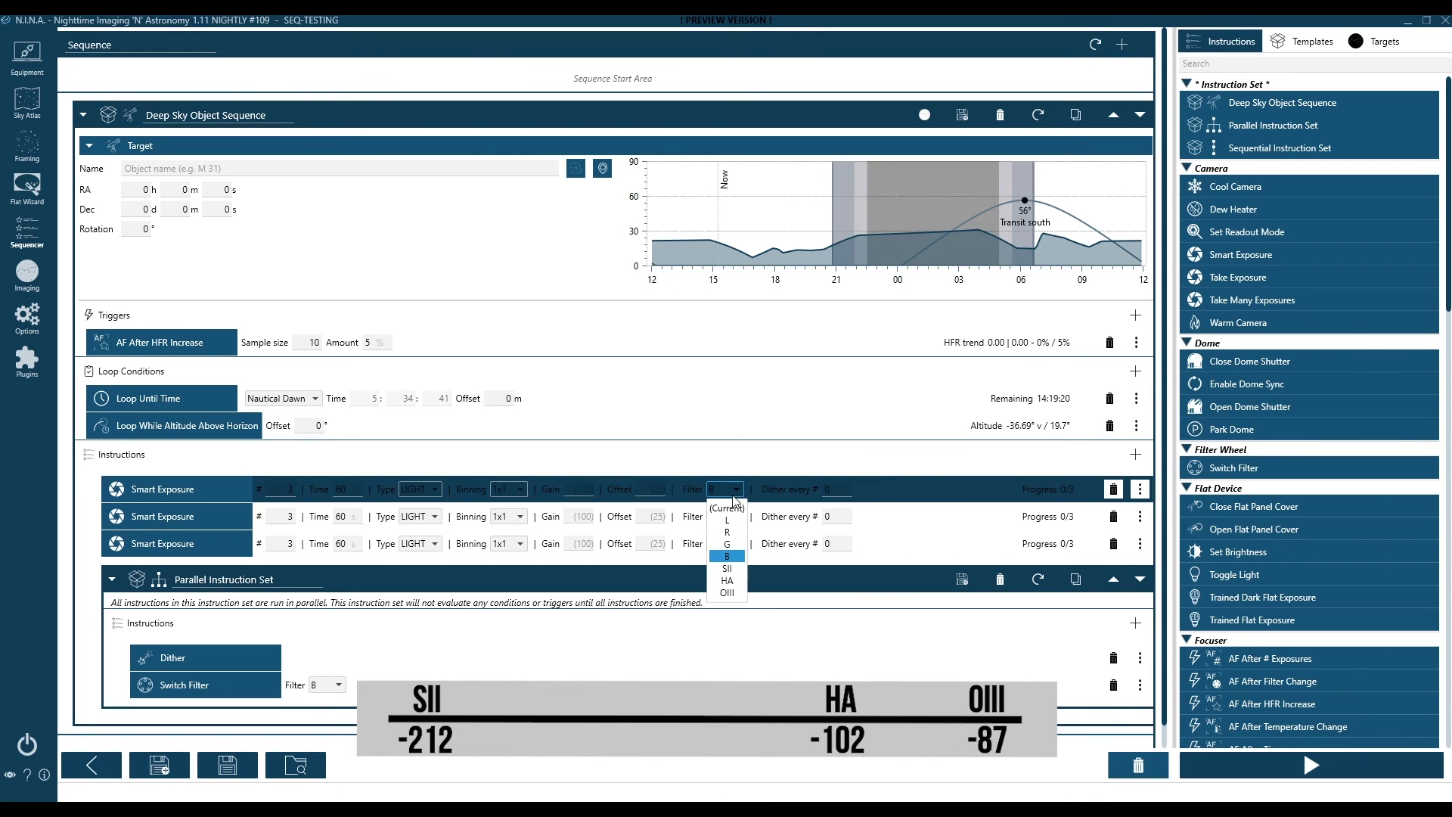
pyautogui.click(727, 593)
pyautogui.click(732, 517)
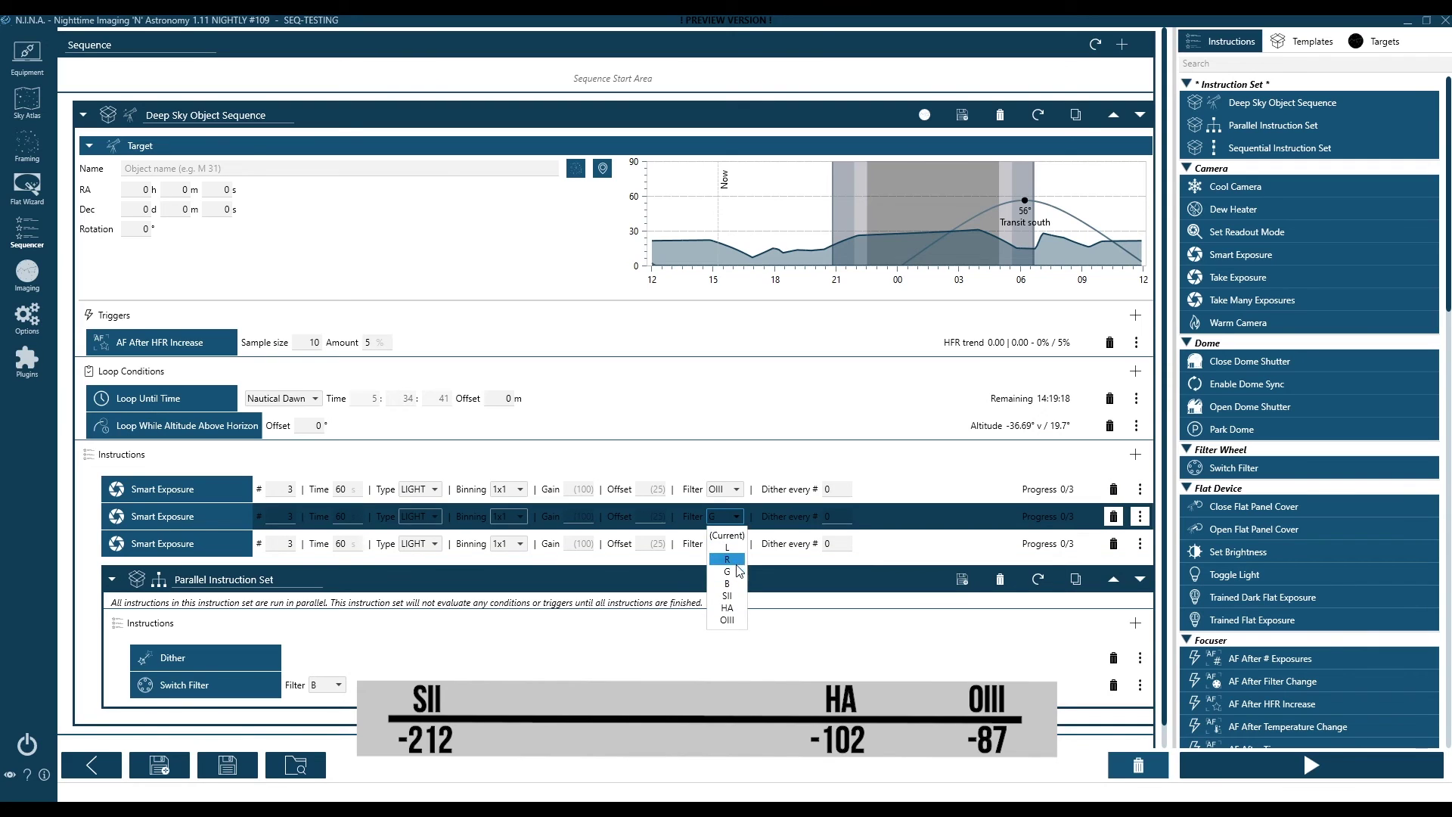
pyautogui.click(727, 607)
pyautogui.click(731, 544)
pyautogui.click(727, 623)
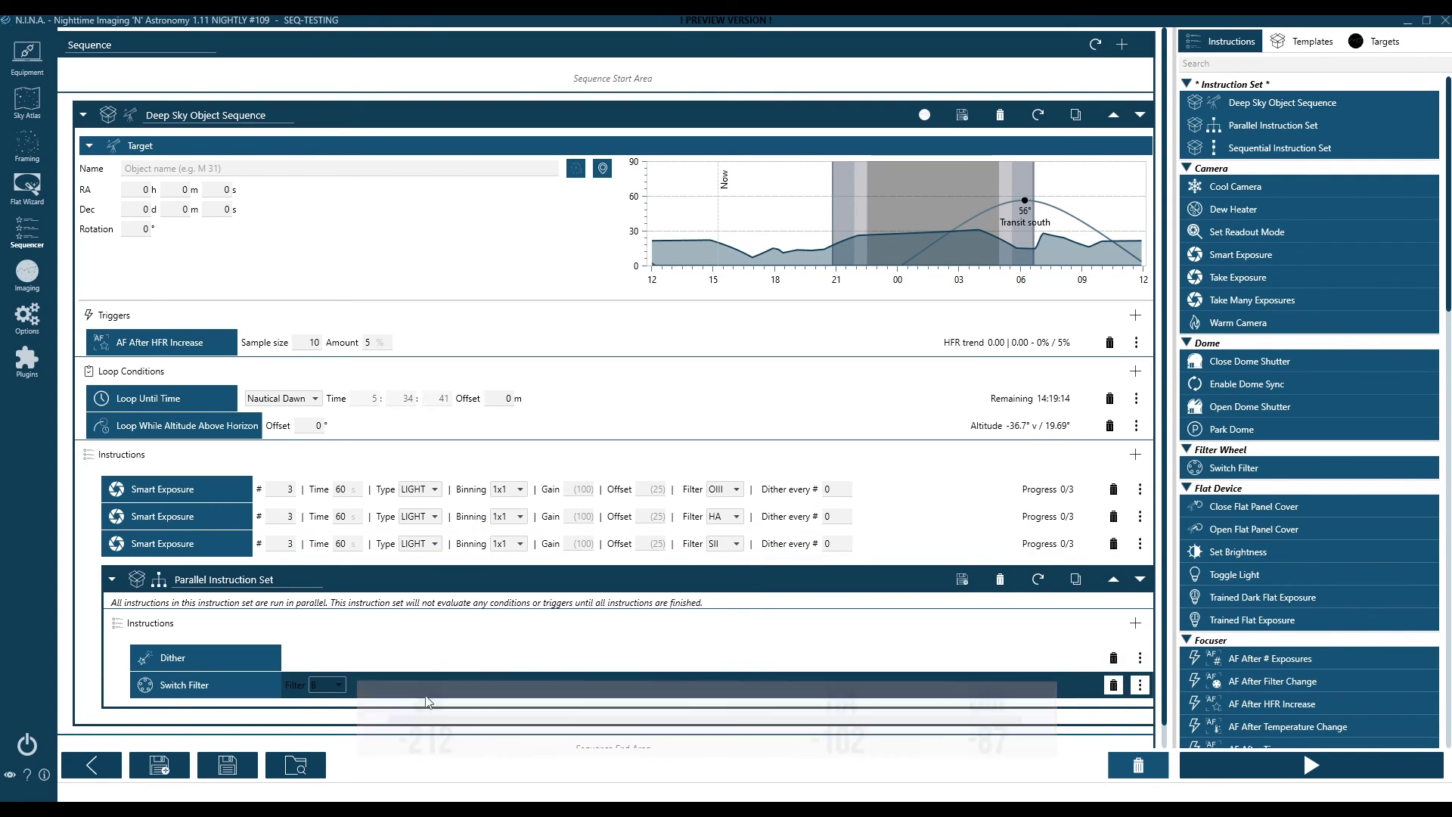
pyautogui.click(327, 685)
pyautogui.click(325, 788)
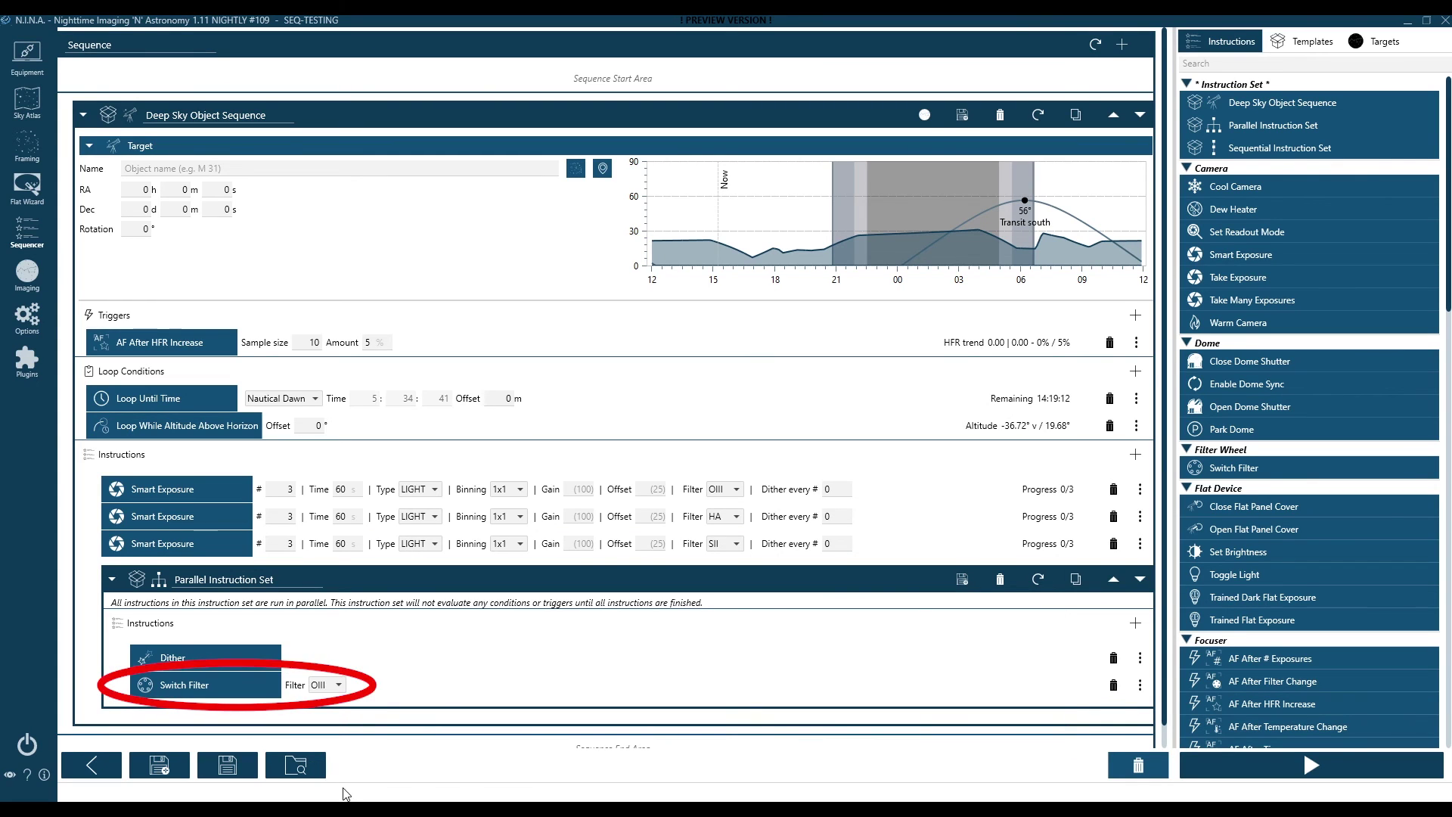
# Give each of the three exposures 1 frame with a 300-second exposure time.
pyautogui.click(290, 490)
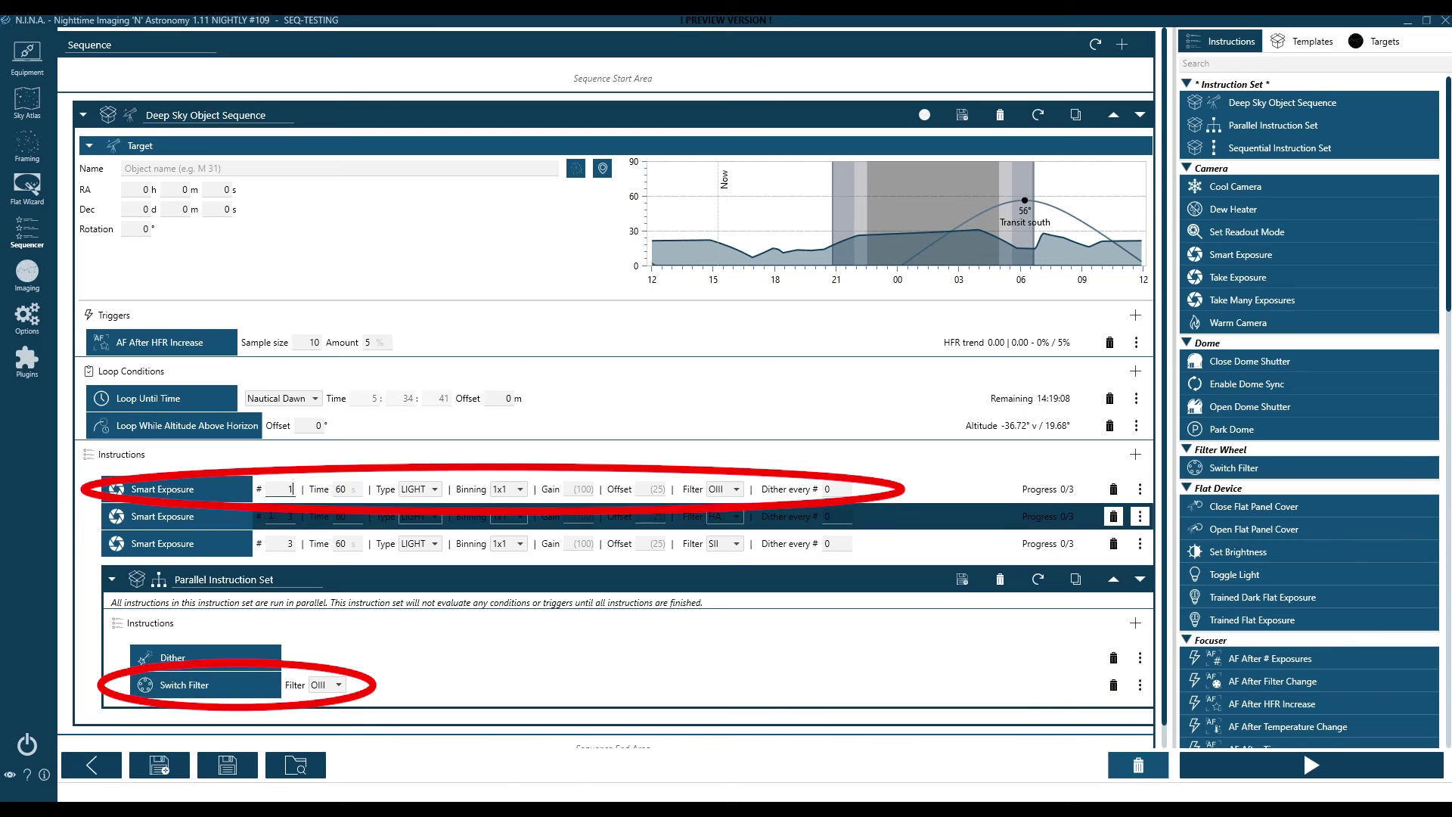
pyautogui.doubleClick(289, 516)
pyautogui.write('1')
pyautogui.doubleClick(288, 544)
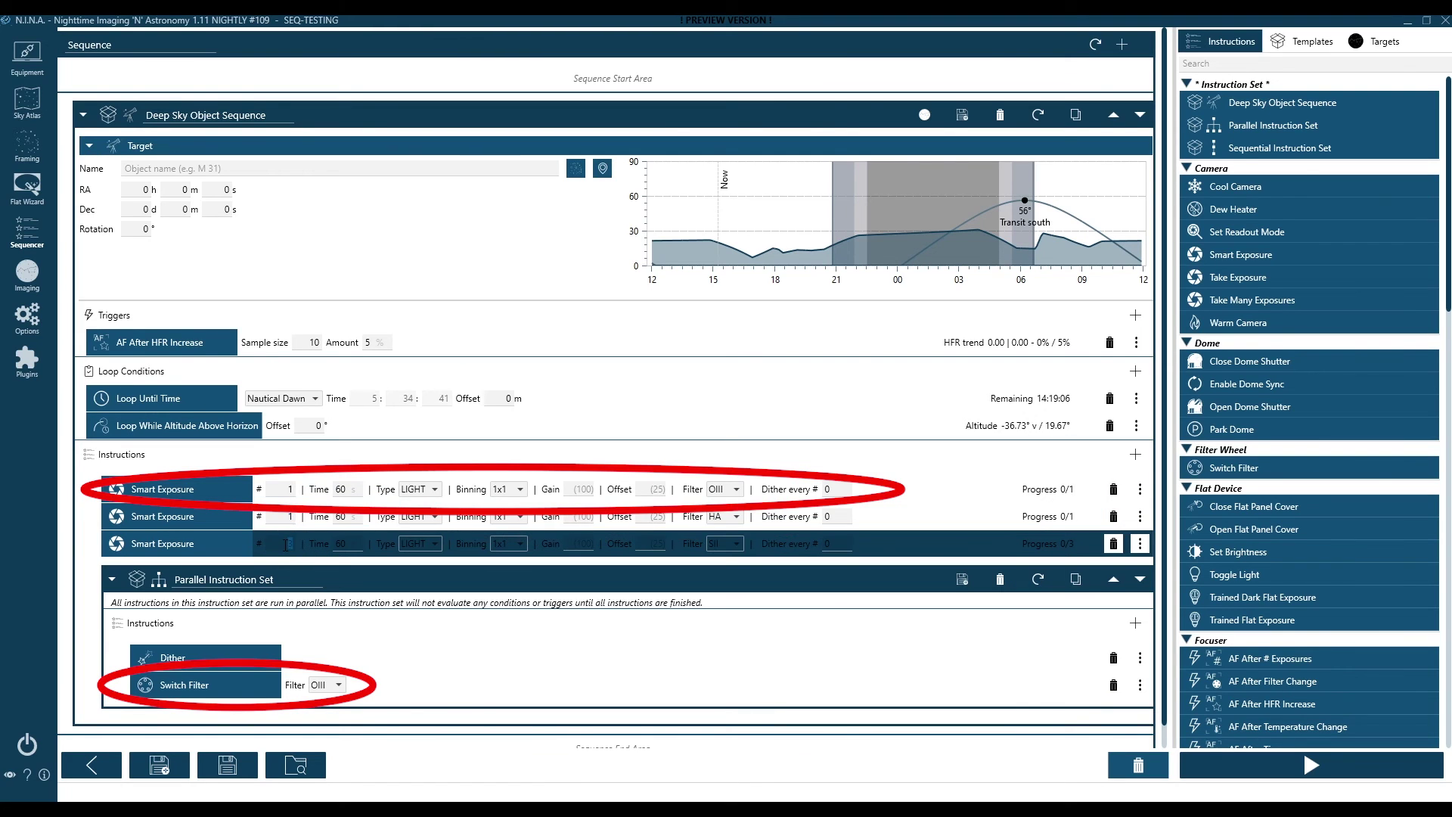
pyautogui.write('1')
pyautogui.doubleClick(341, 490)
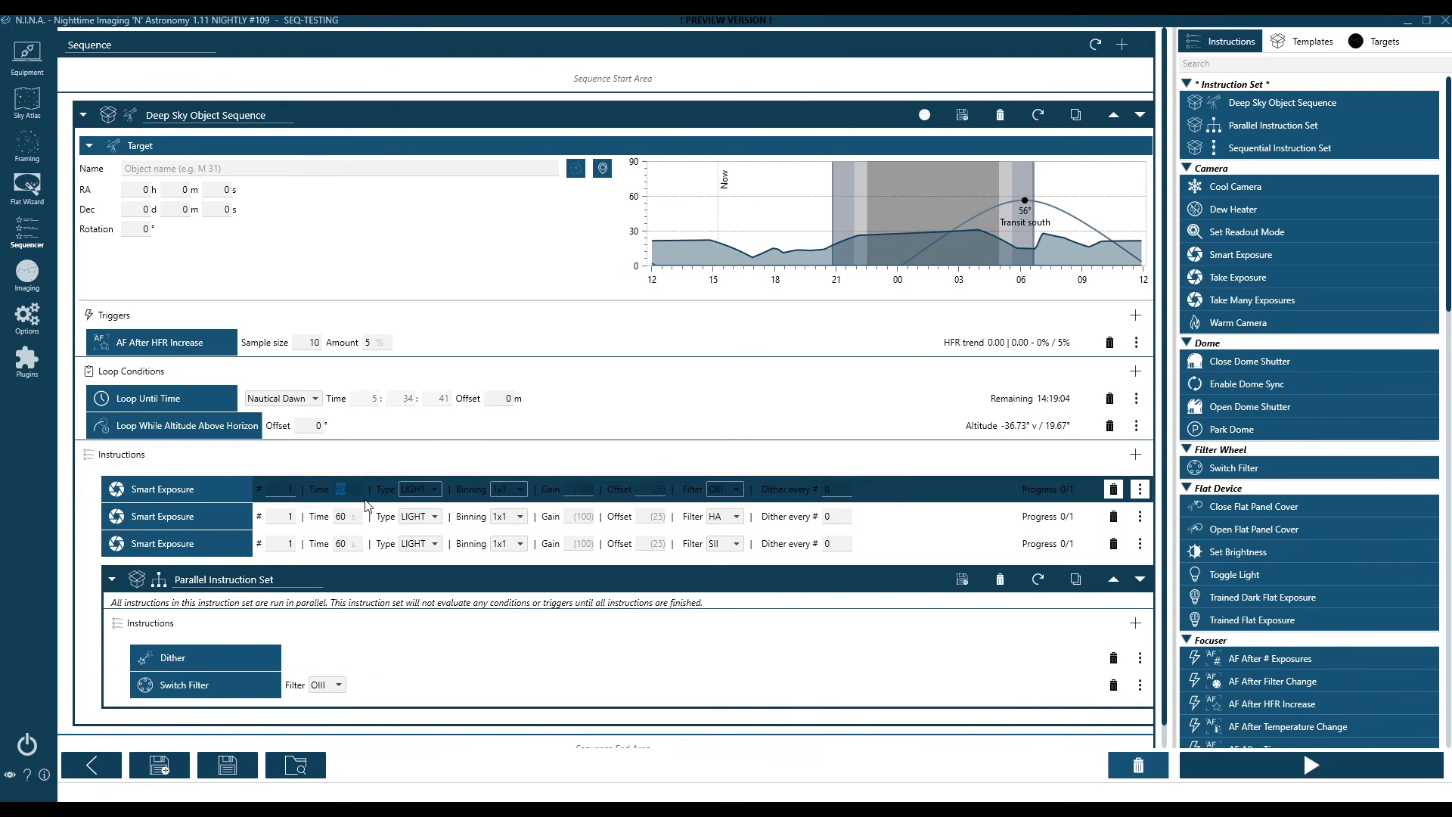
pyautogui.write('300')
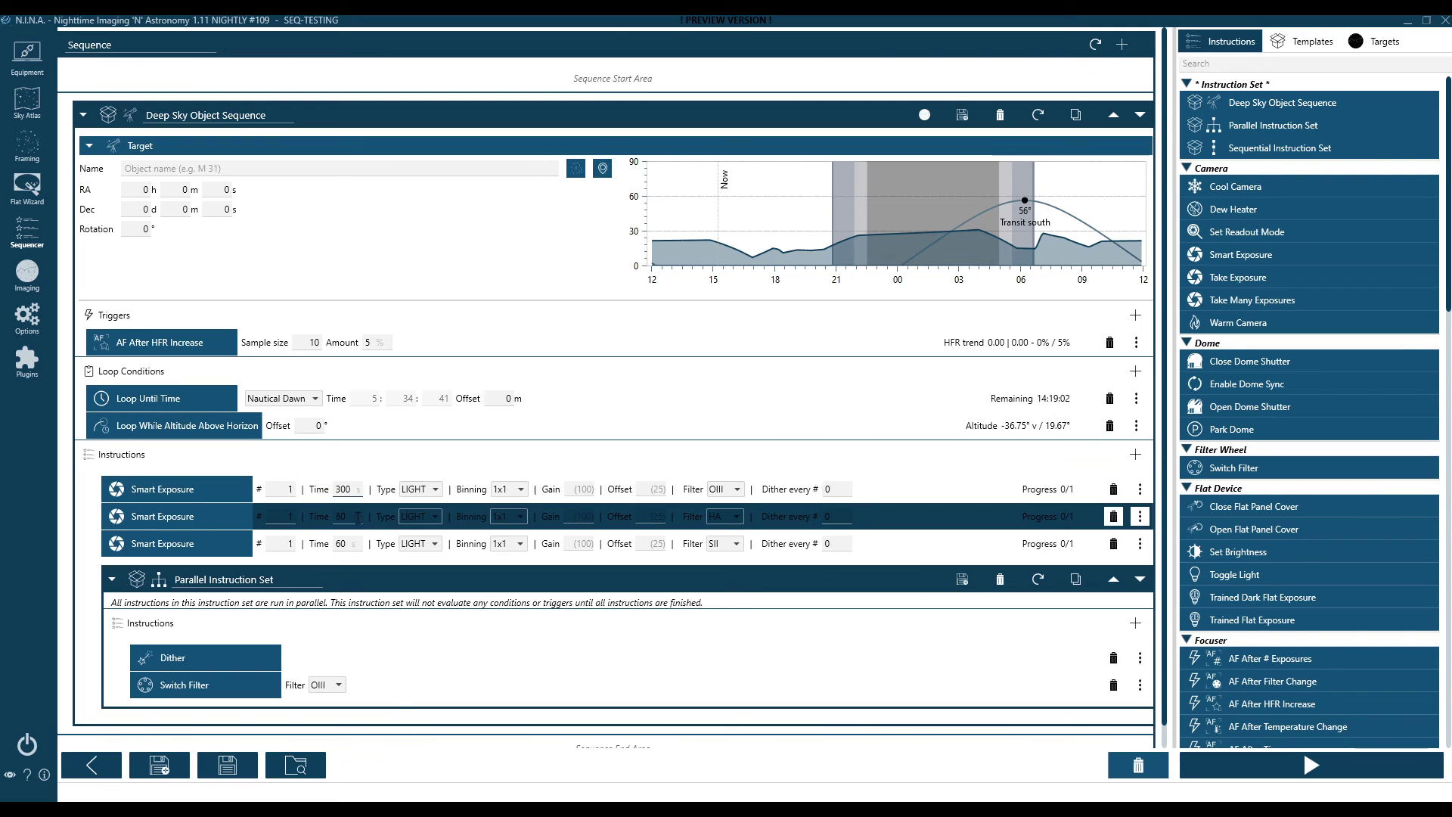
pyautogui.doubleClick(353, 518)
pyautogui.write('300')
pyautogui.doubleClick(345, 544)
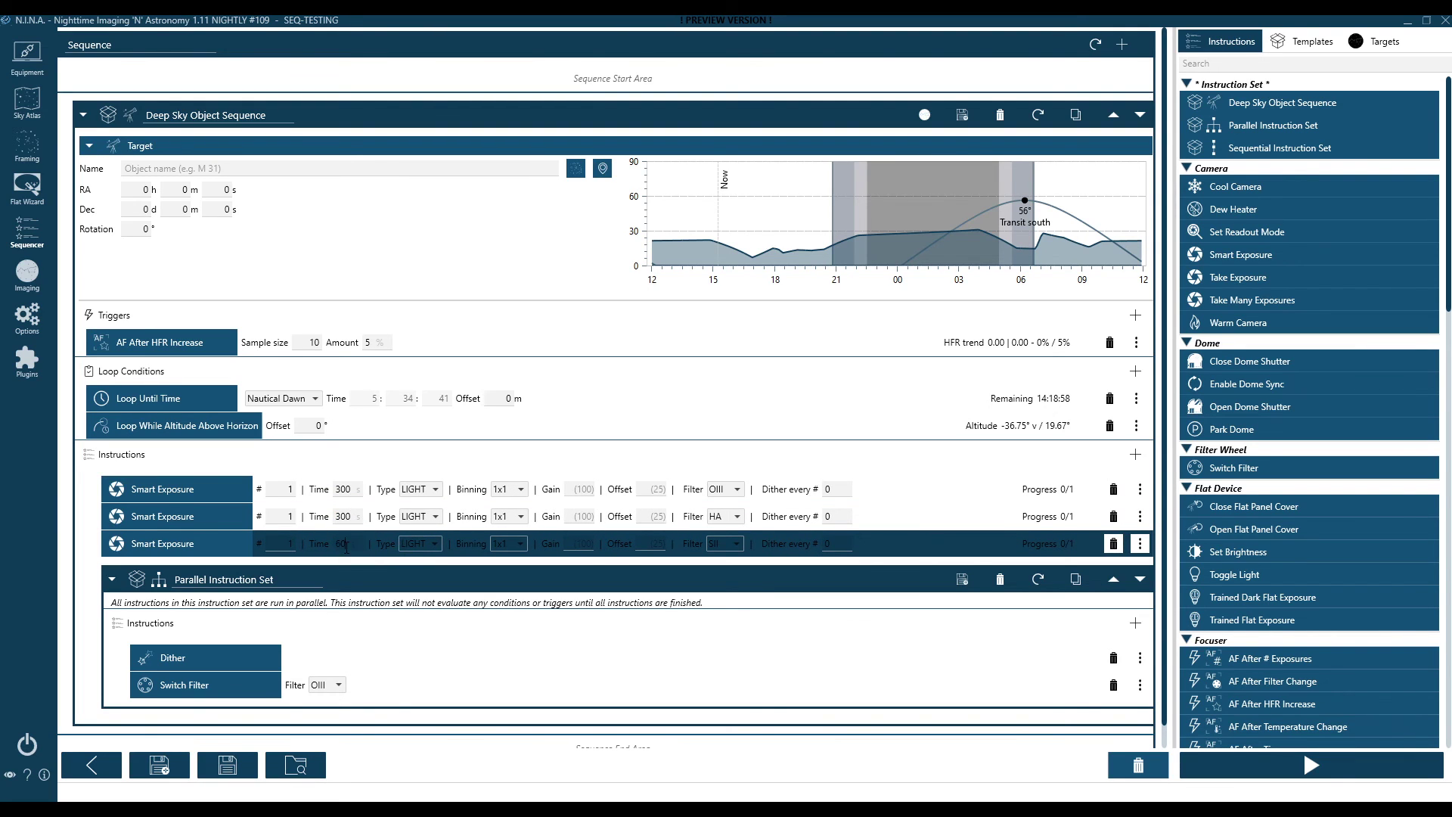
pyautogui.write('300')
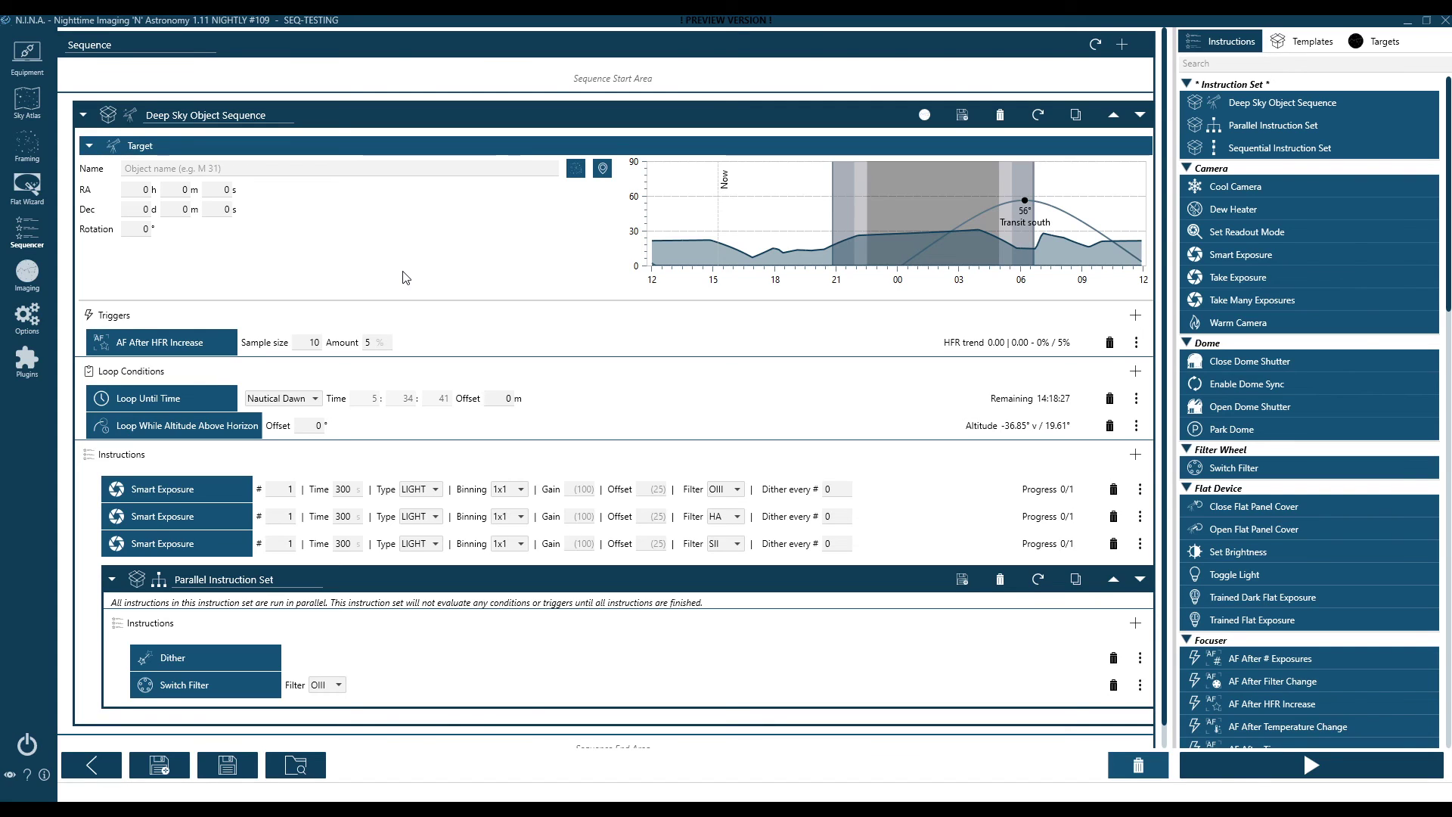
# Change the HA Smart Exposure frame count from 1 to 2, keeping 300 s exposures.
pyautogui.click(283, 517)
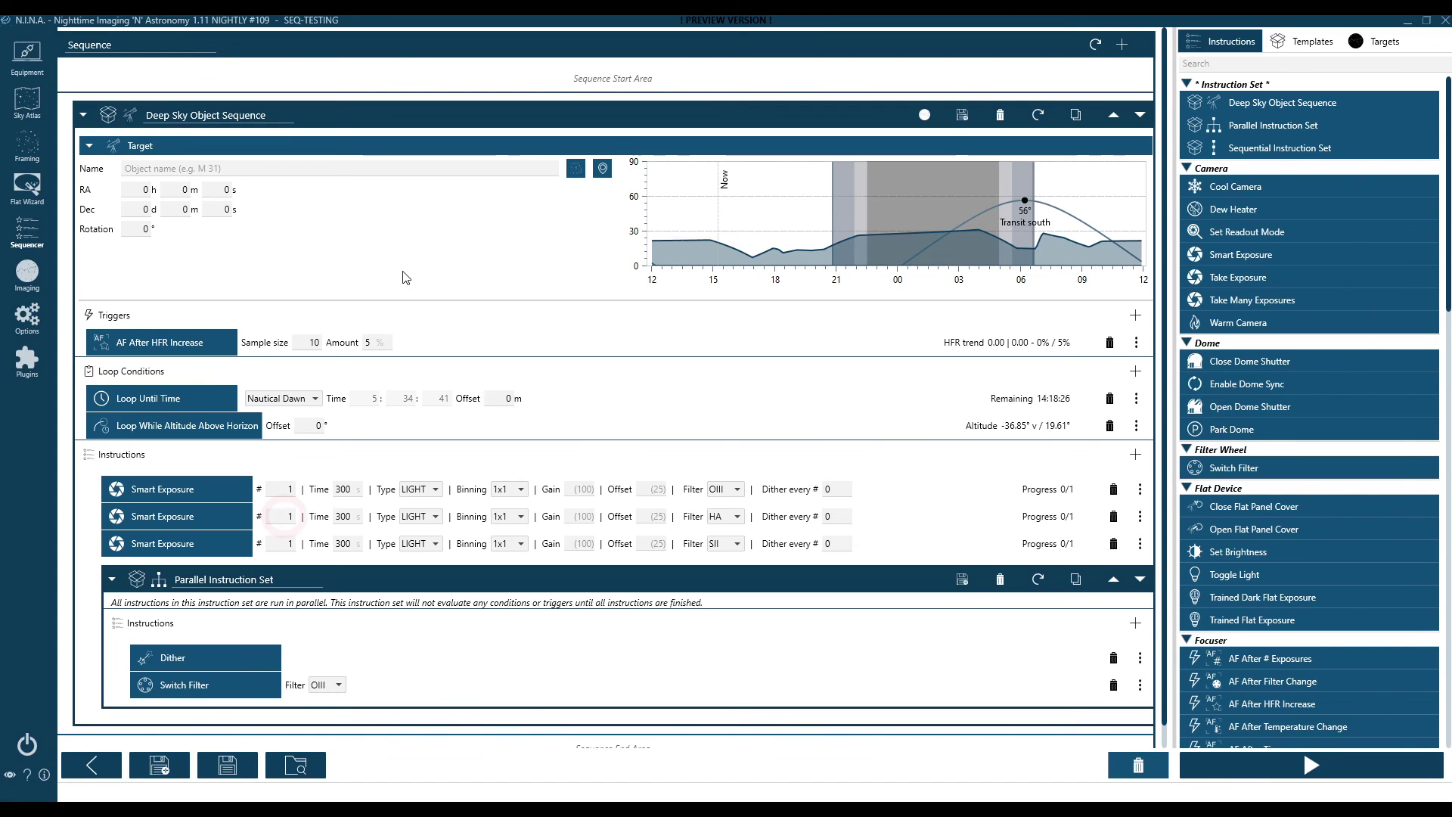
pyautogui.doubleClick(283, 517)
pyautogui.write('2')
pyautogui.press('Return')
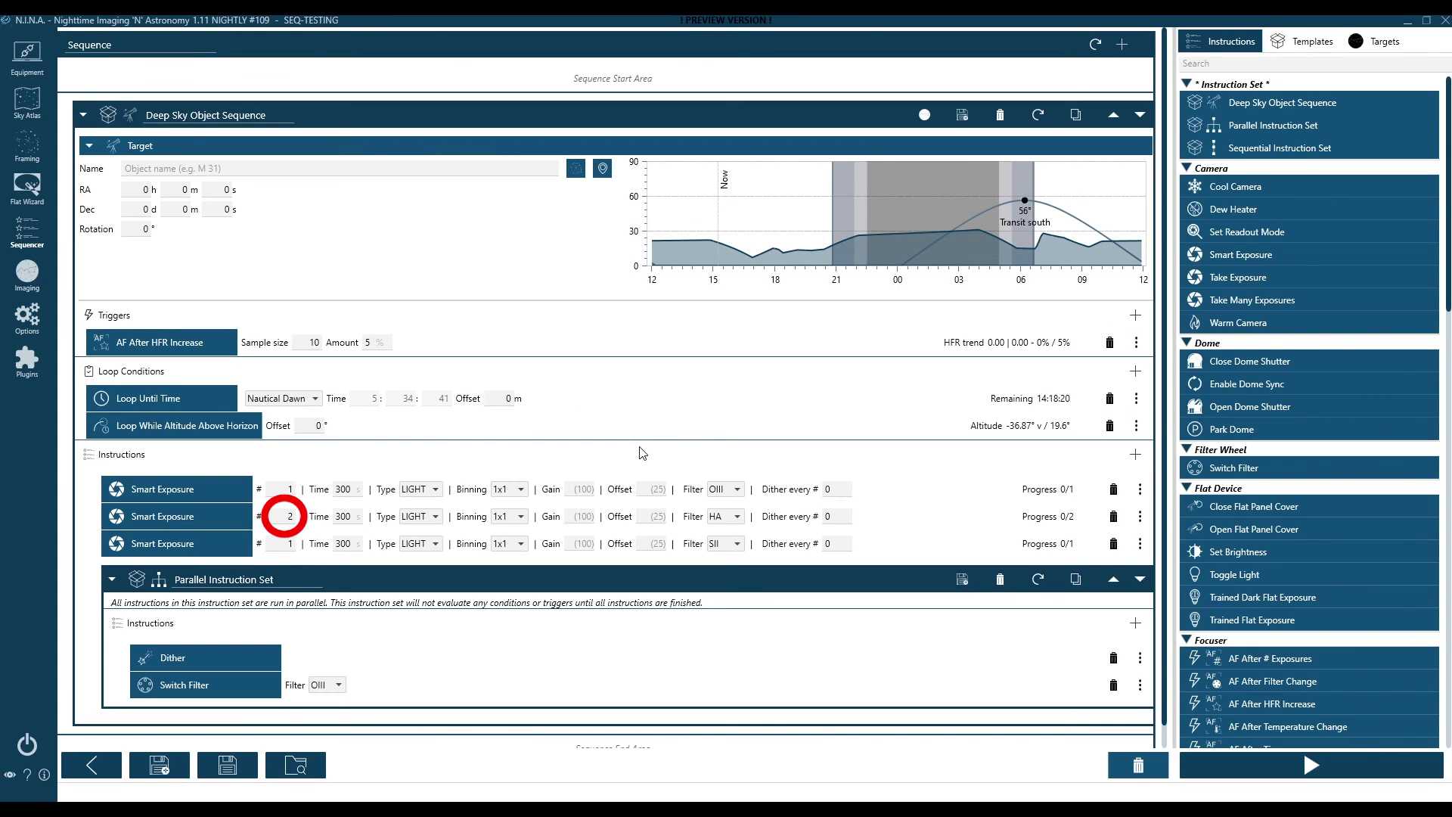